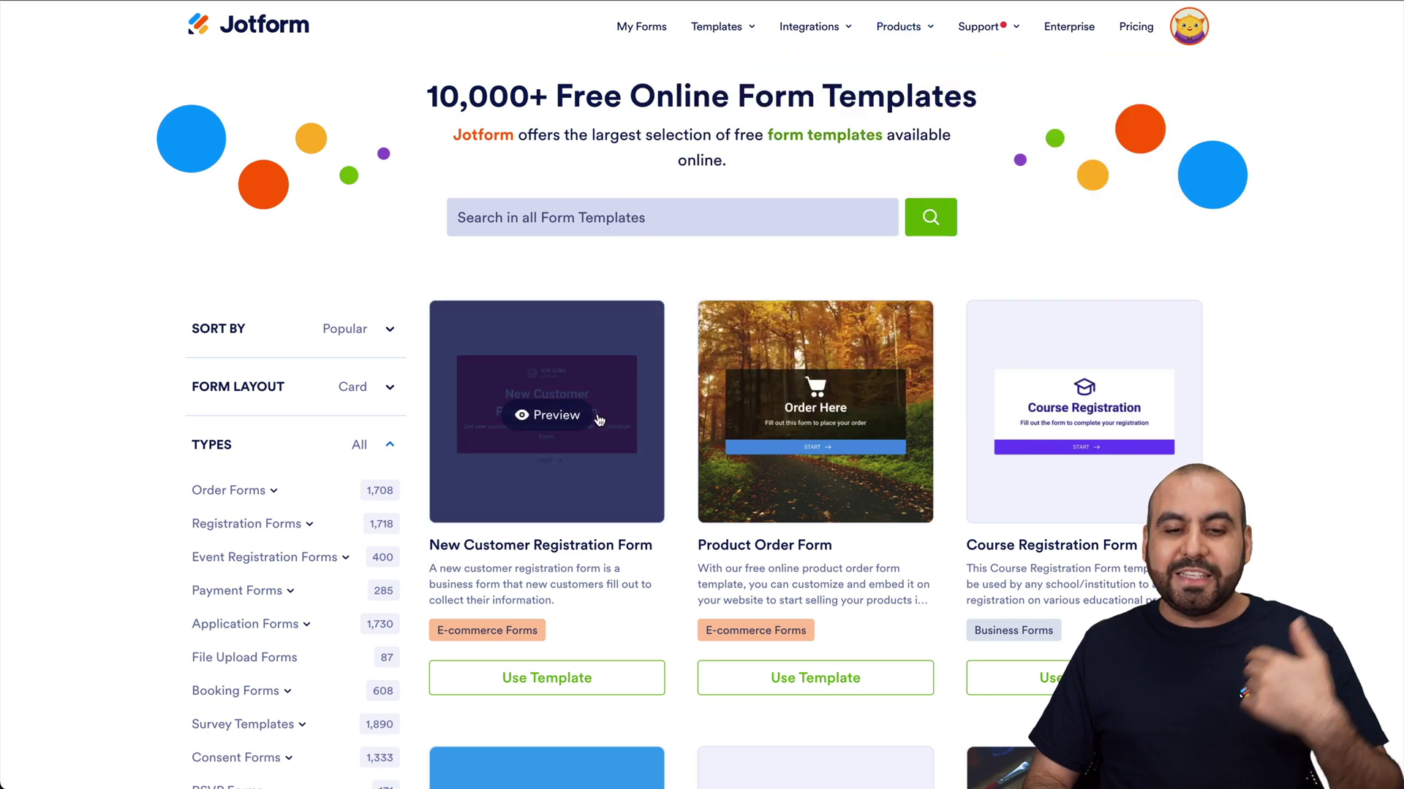
Scroll the Form Templates gallery and preview the Feedback Form template
scroll(658, 515, "down", 2)
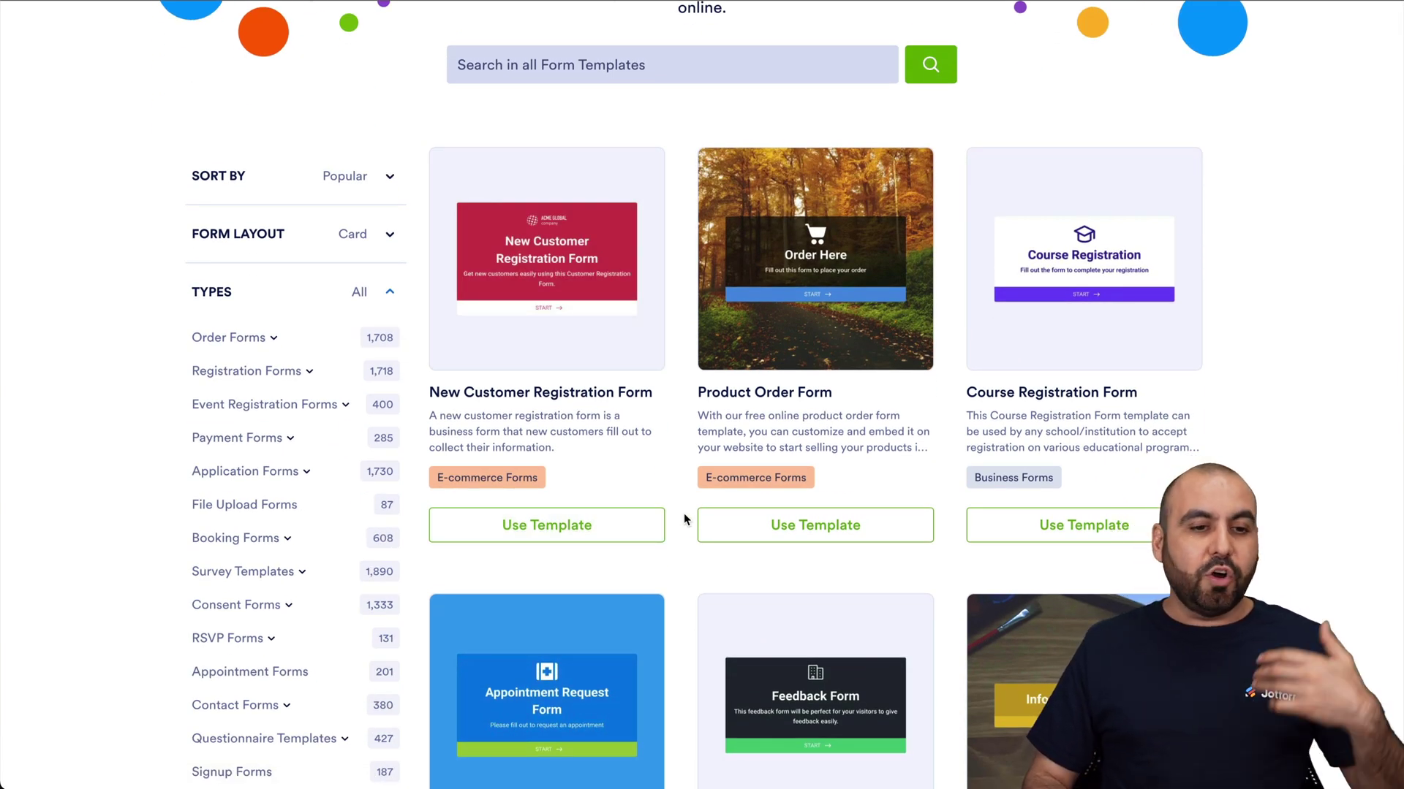
scroll(685, 519, "down", 3)
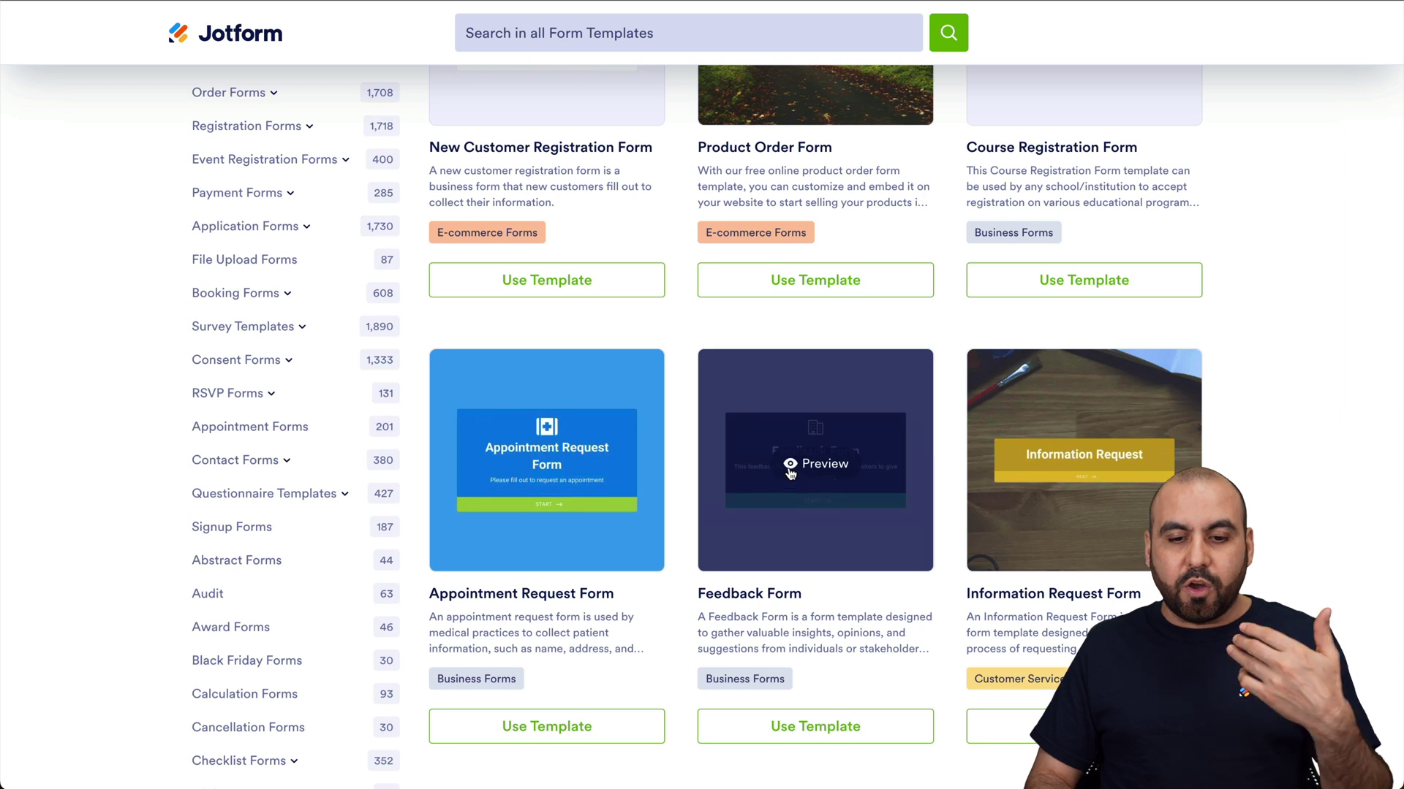
left_click(788, 473)
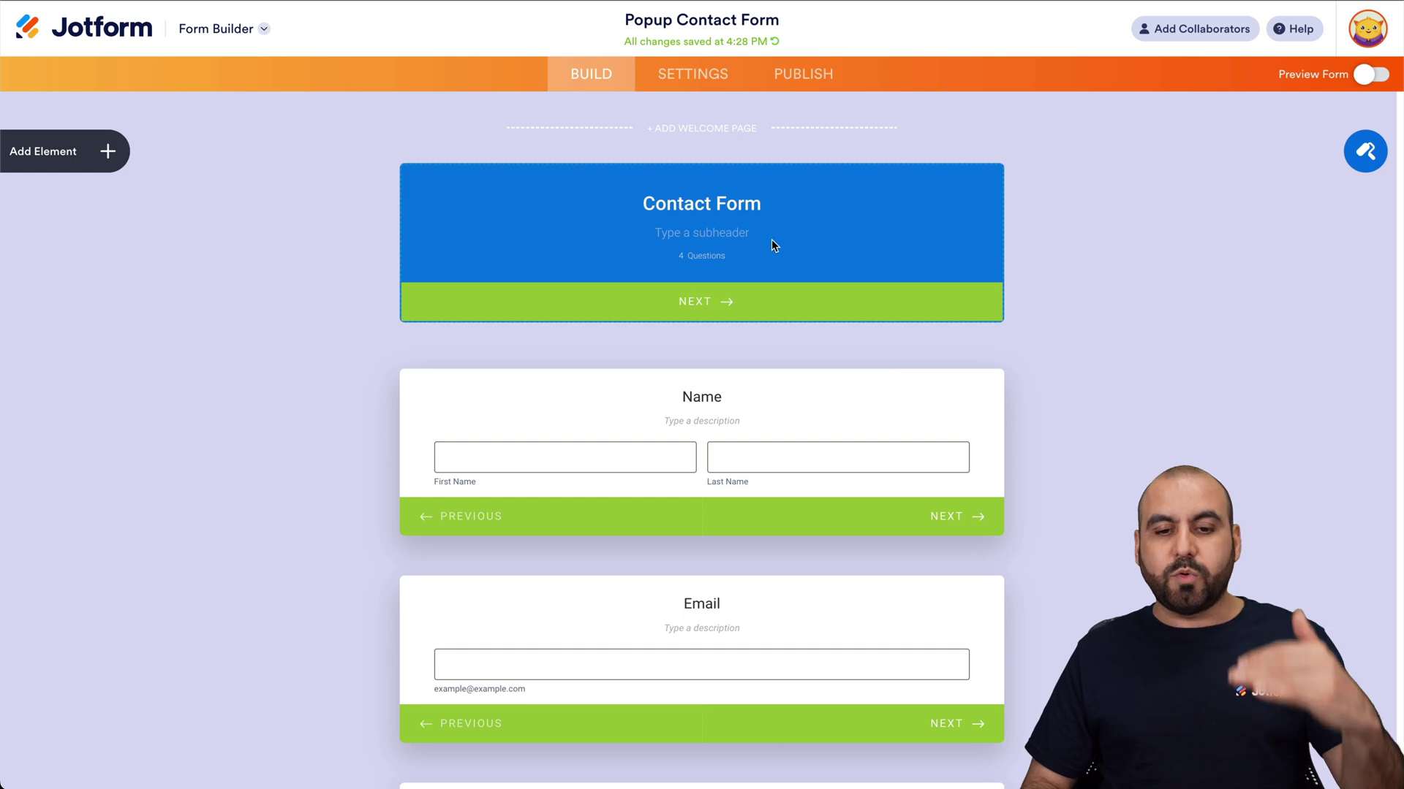
scroll(774, 407, "down", 5)
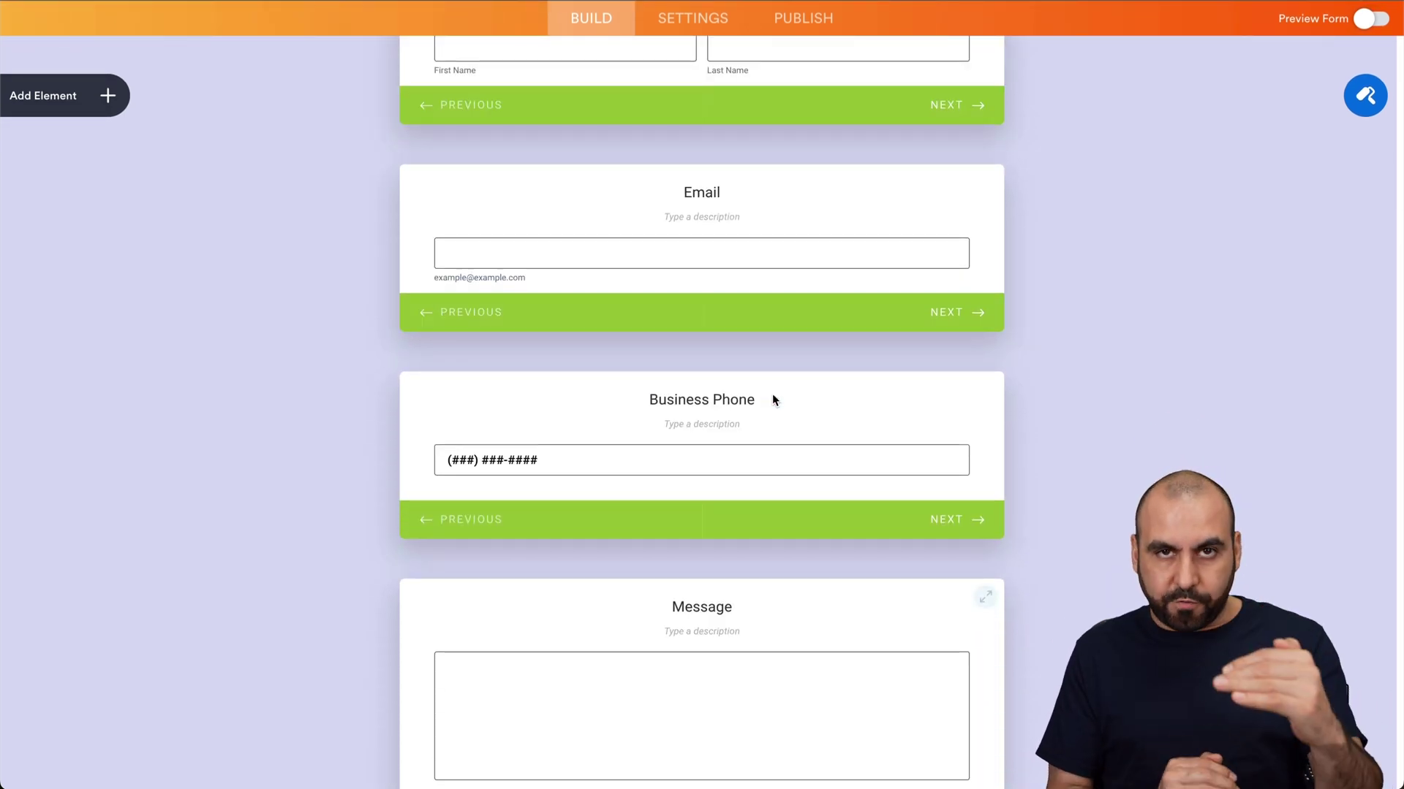
scroll(774, 399, "up", 5)
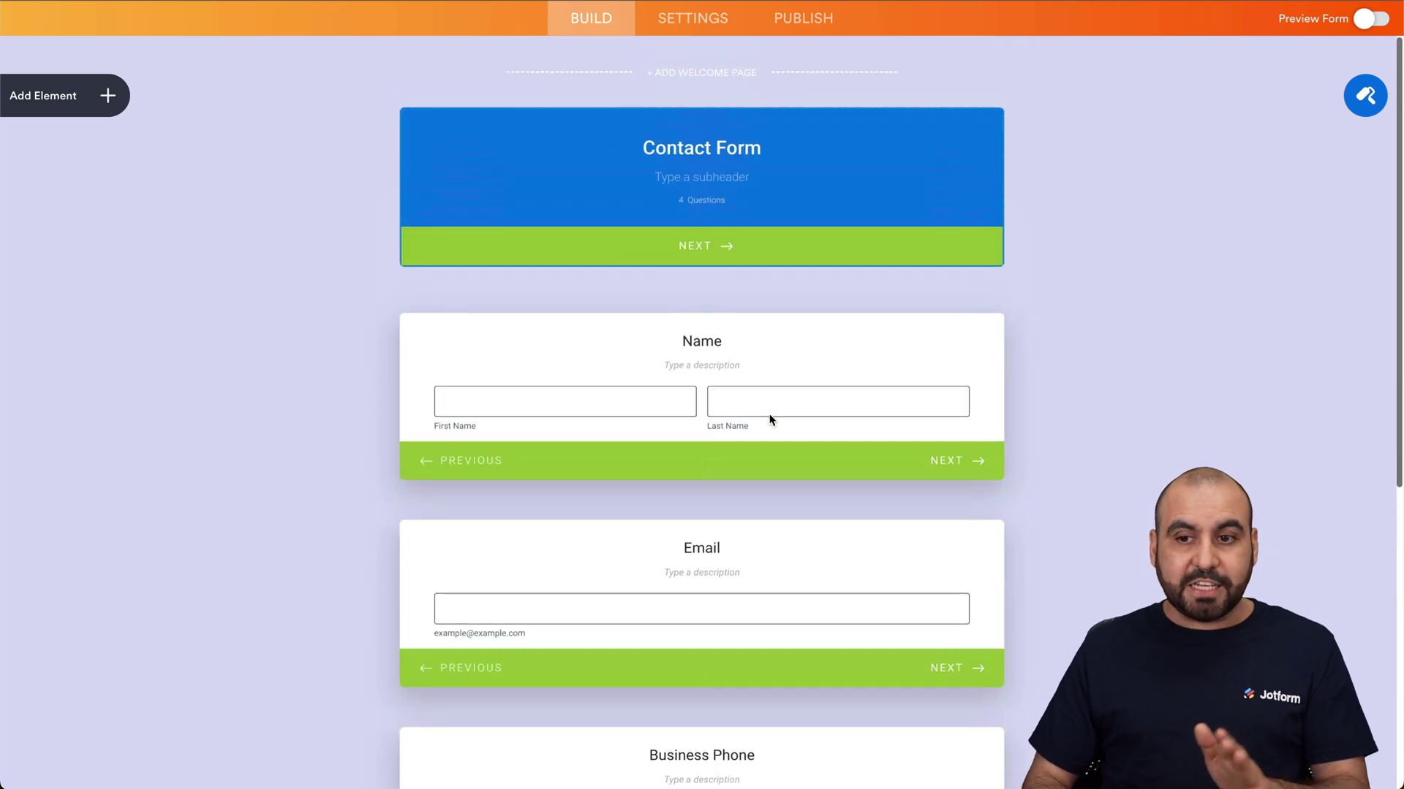
left_click(1365, 151)
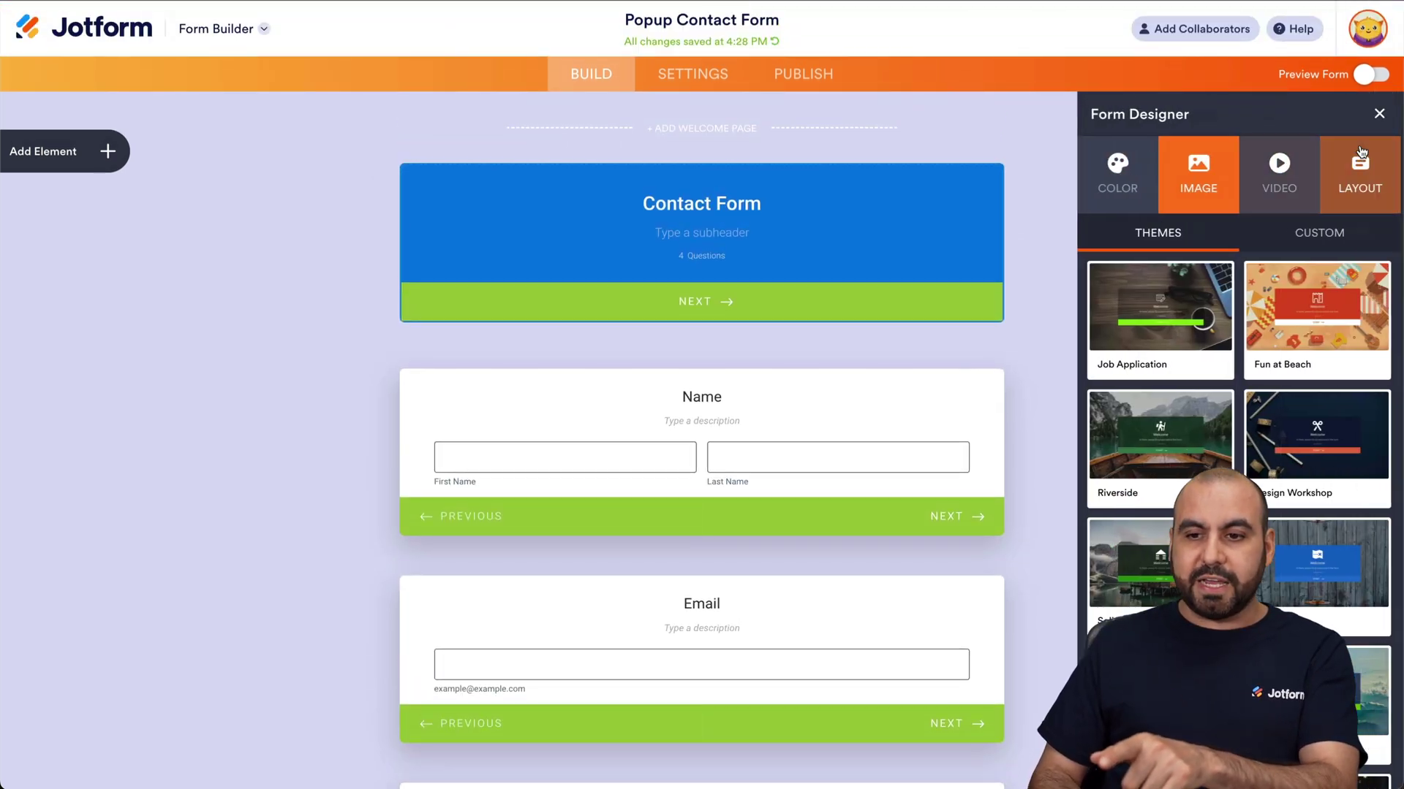
left_click(1356, 167)
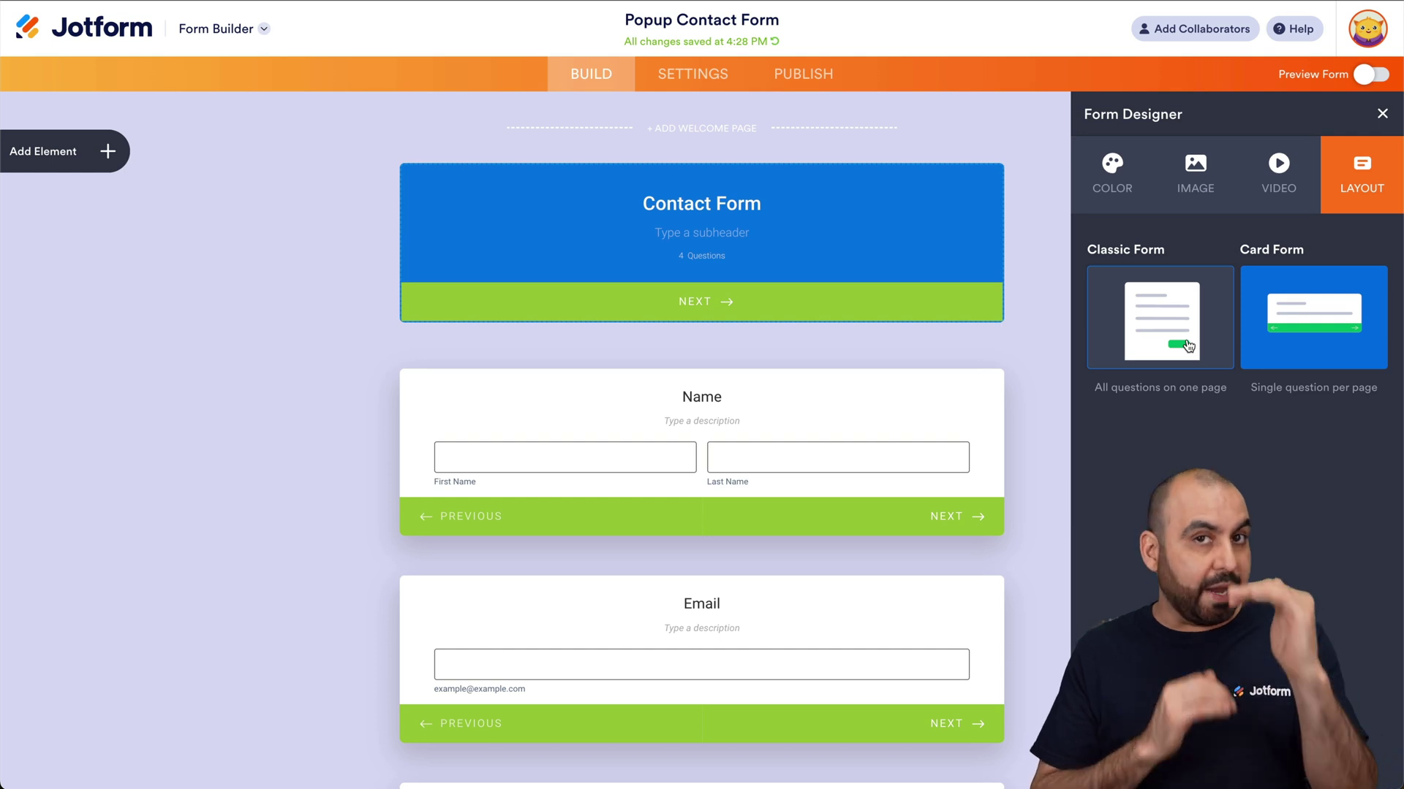
left_click(1383, 115)
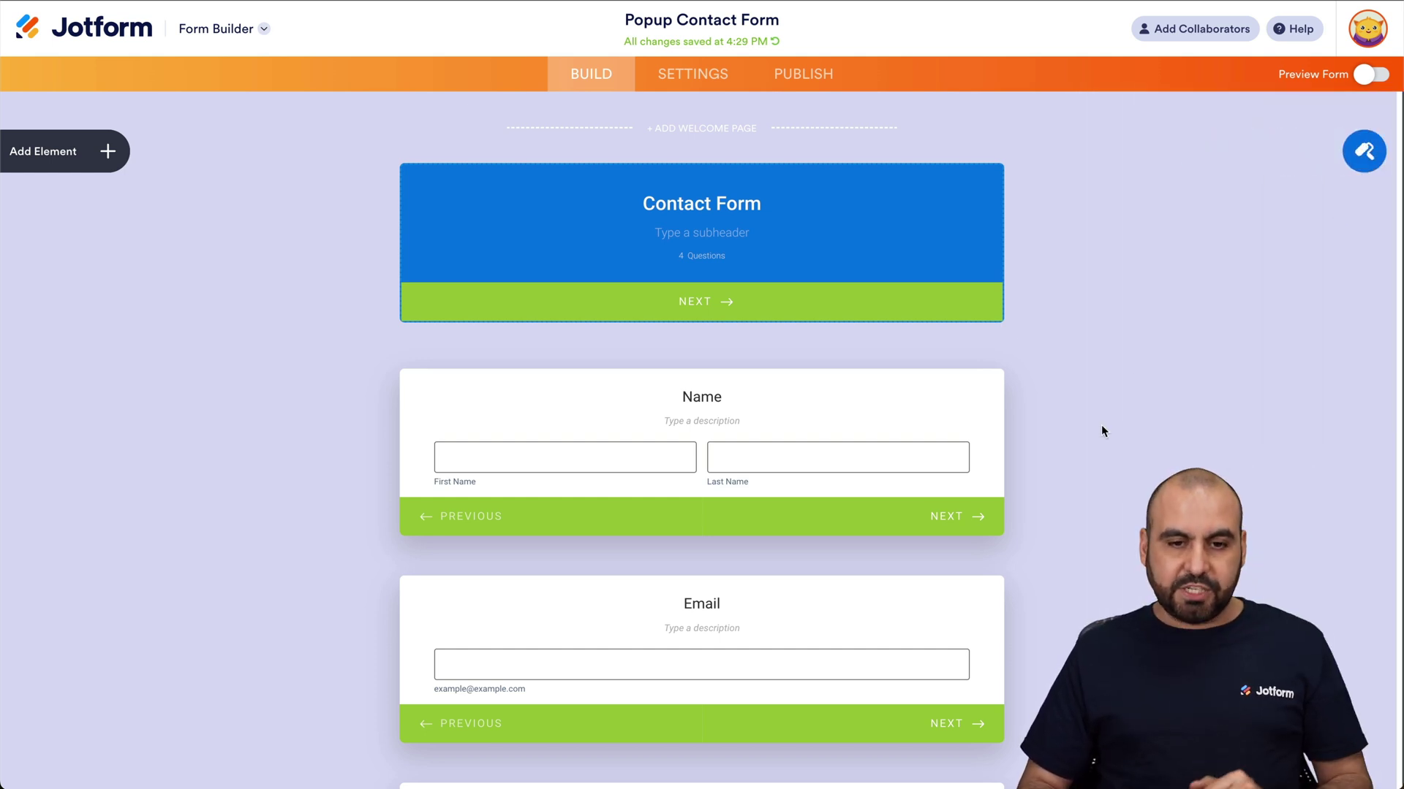
left_click(726, 426)
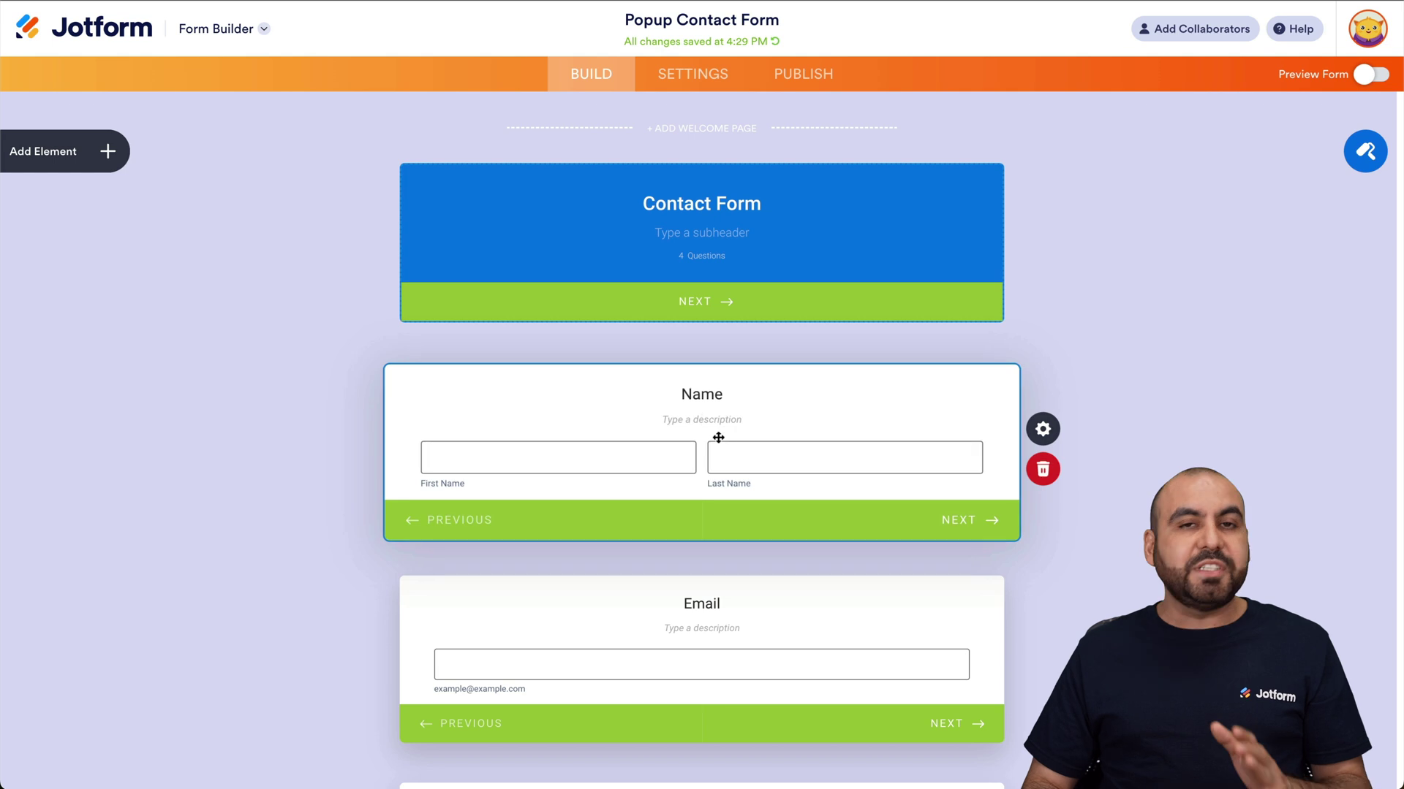
scroll(716, 438, "down", 4)
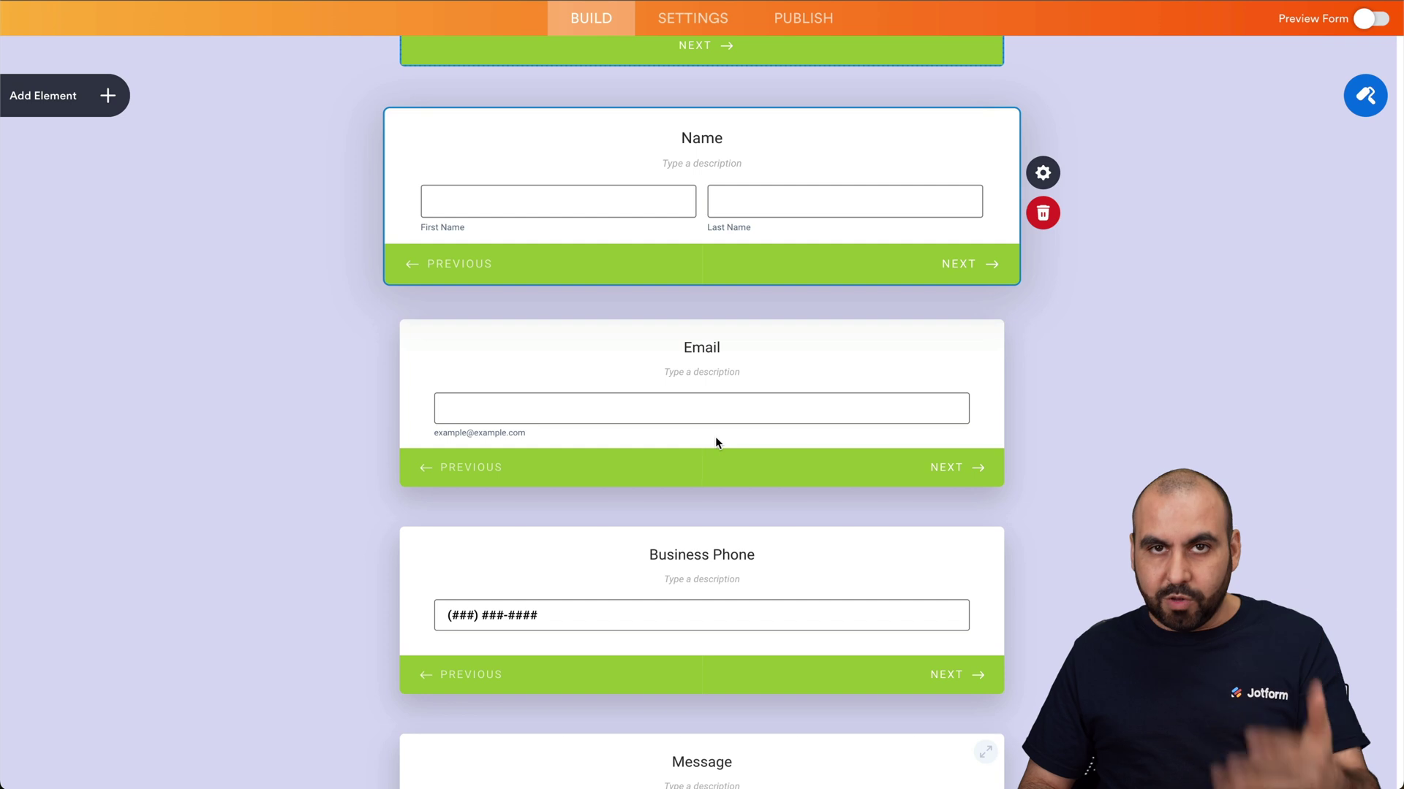
scroll(702, 454, "down", 3)
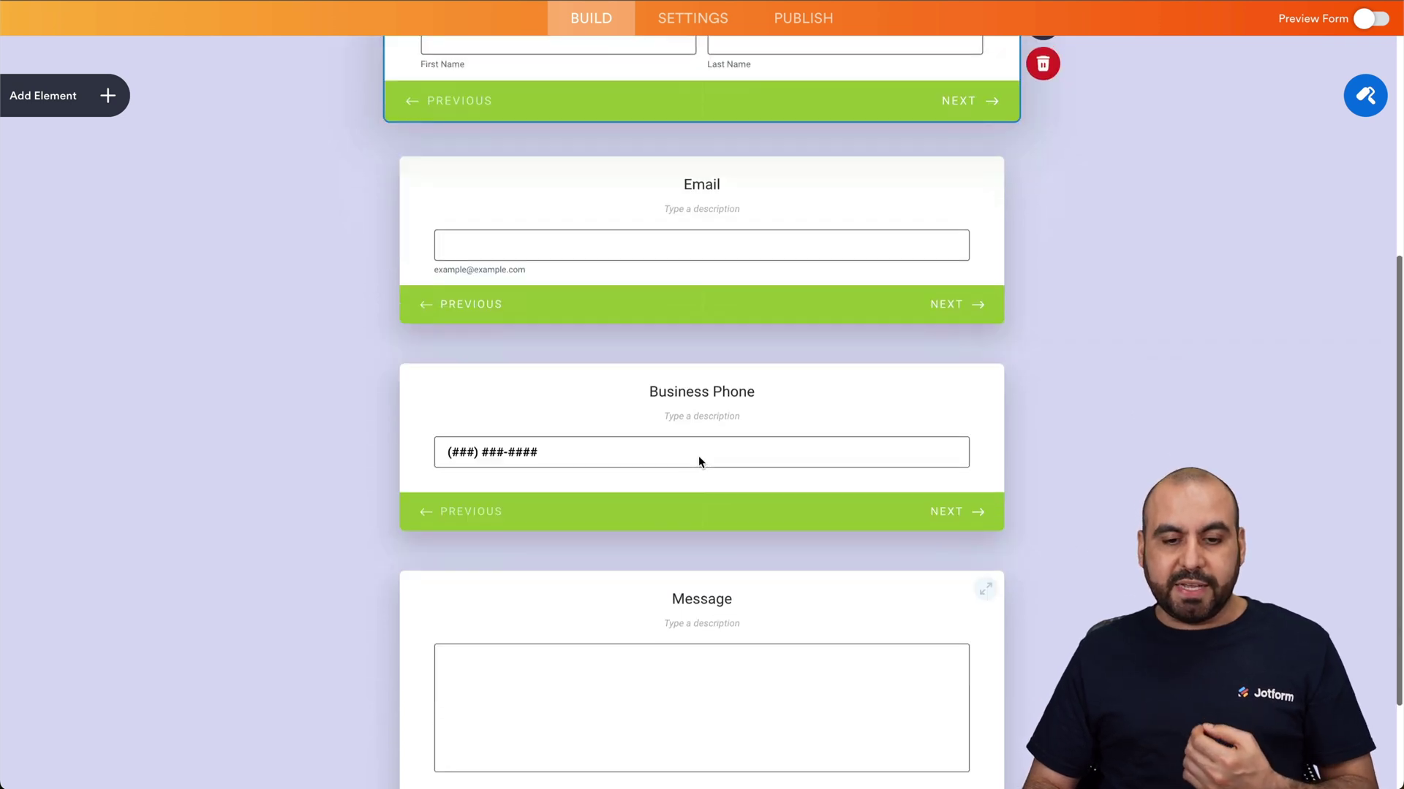
Inspect the Business Phone field's properties, its input mask and advanced settings, then list addable elements
left_click(758, 395)
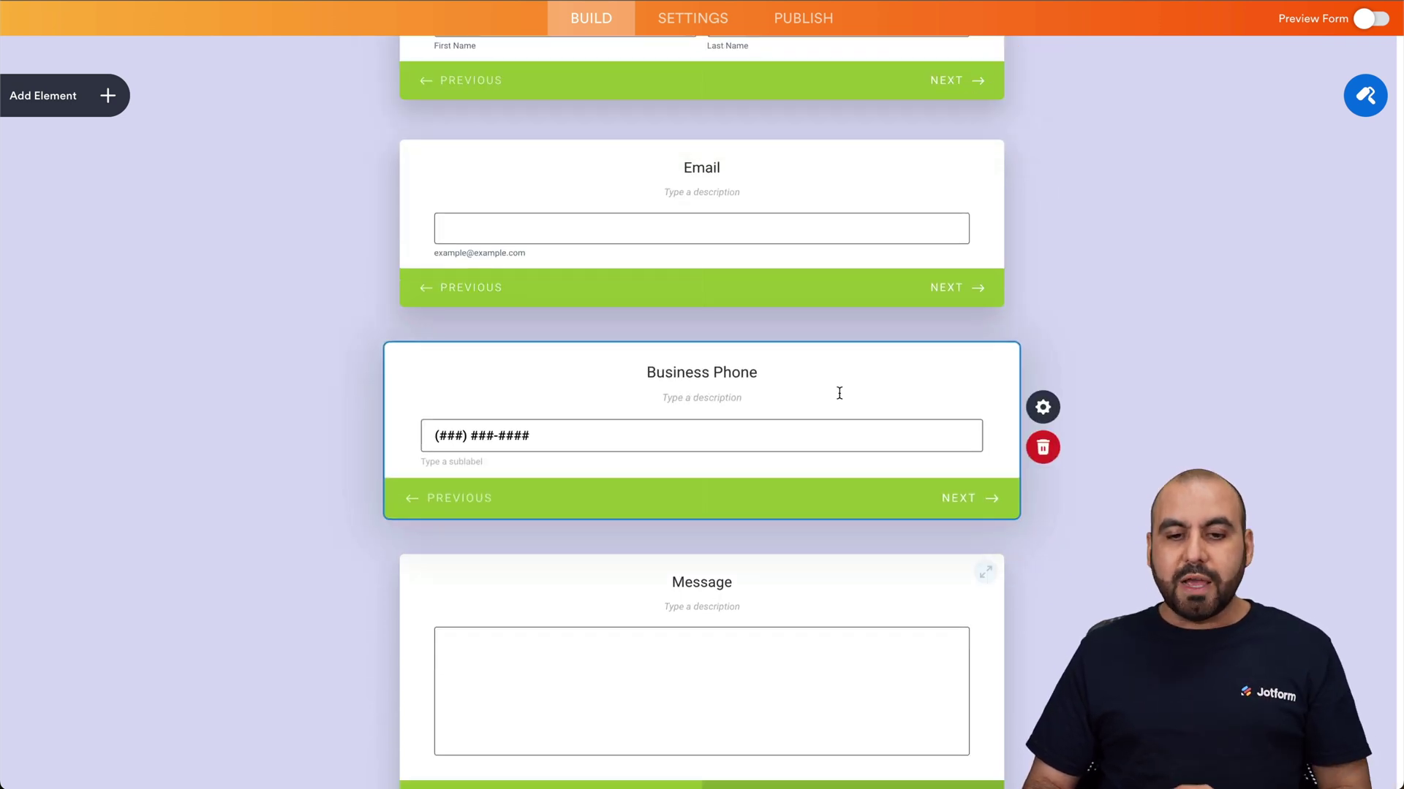
left_click(1054, 415)
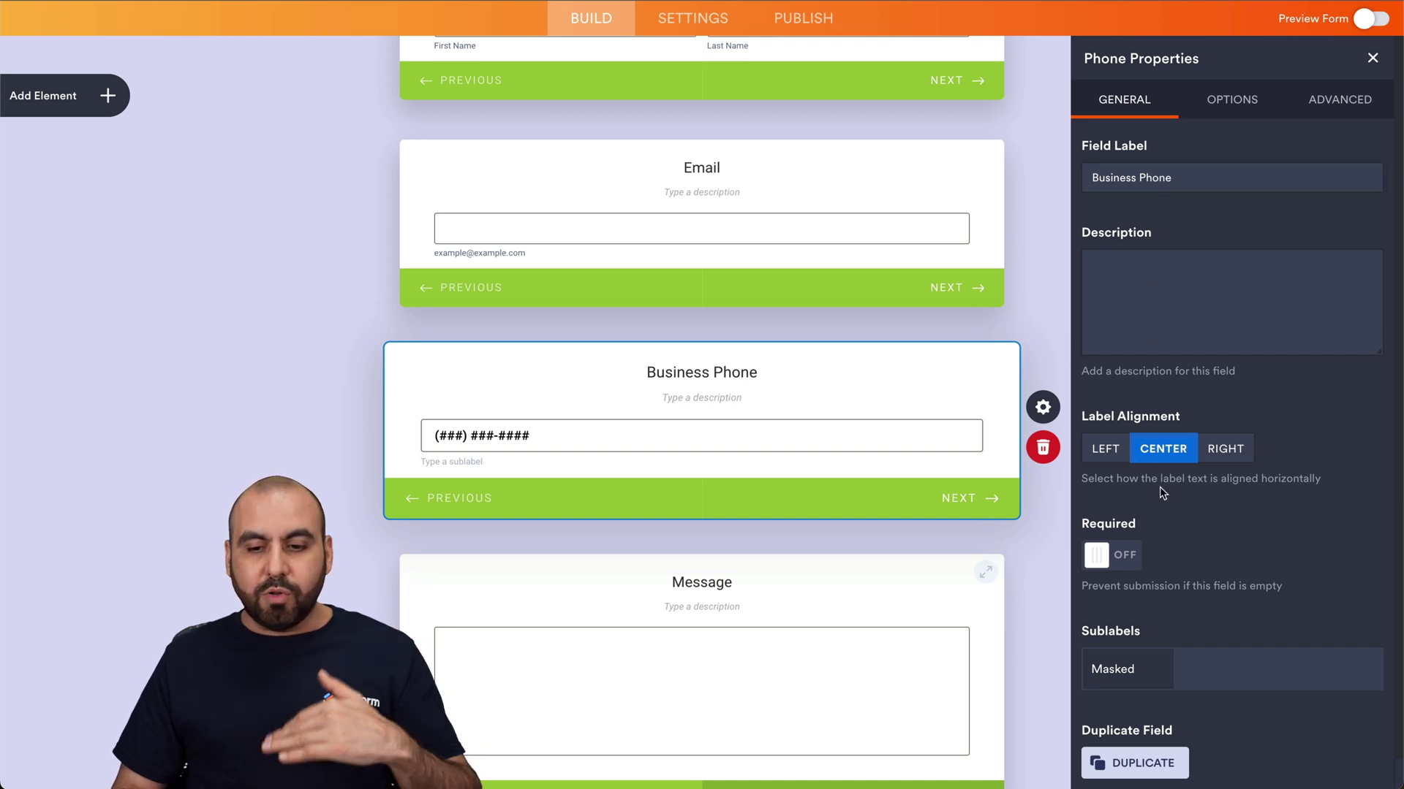
scroll(1162, 494, "down", 1)
left_click(1219, 85)
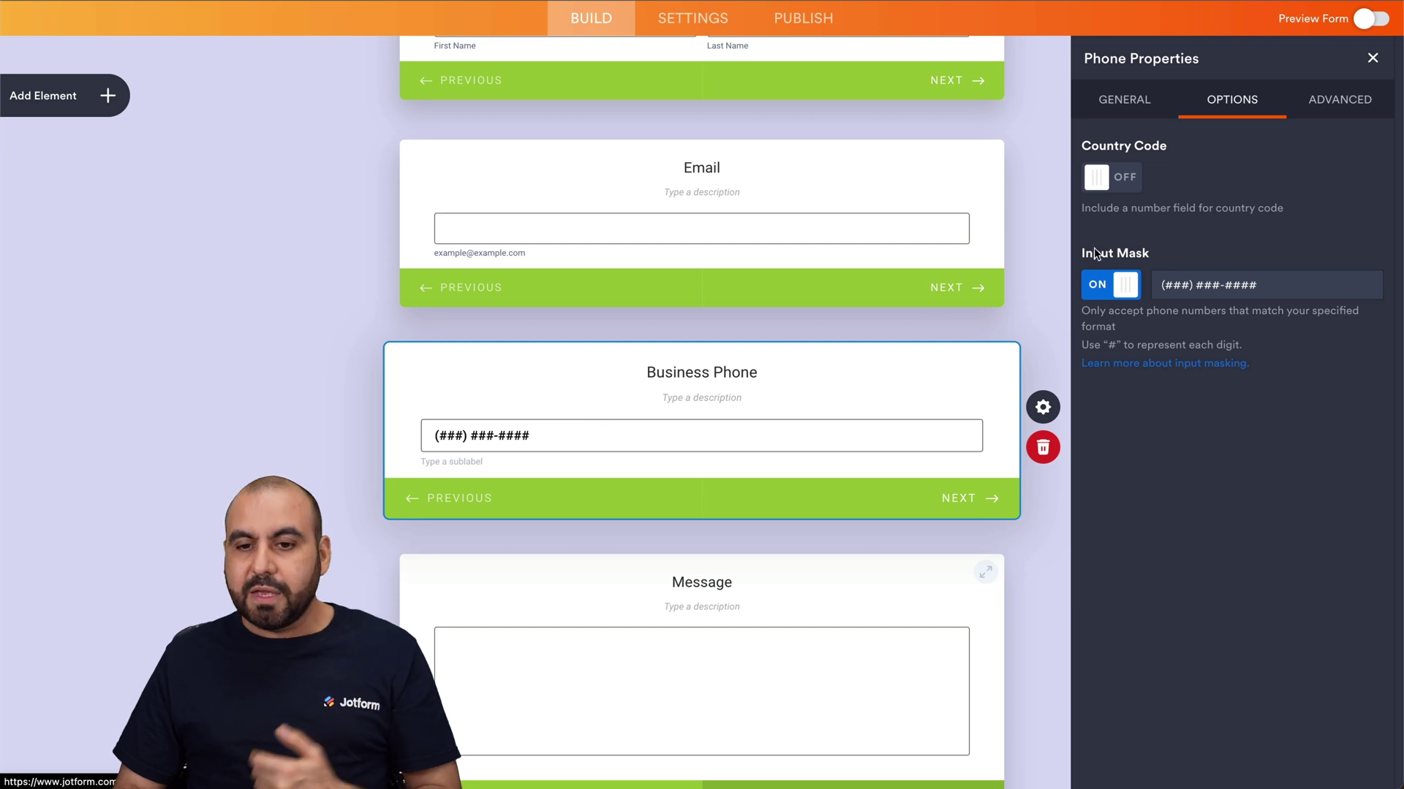
left_click(1339, 99)
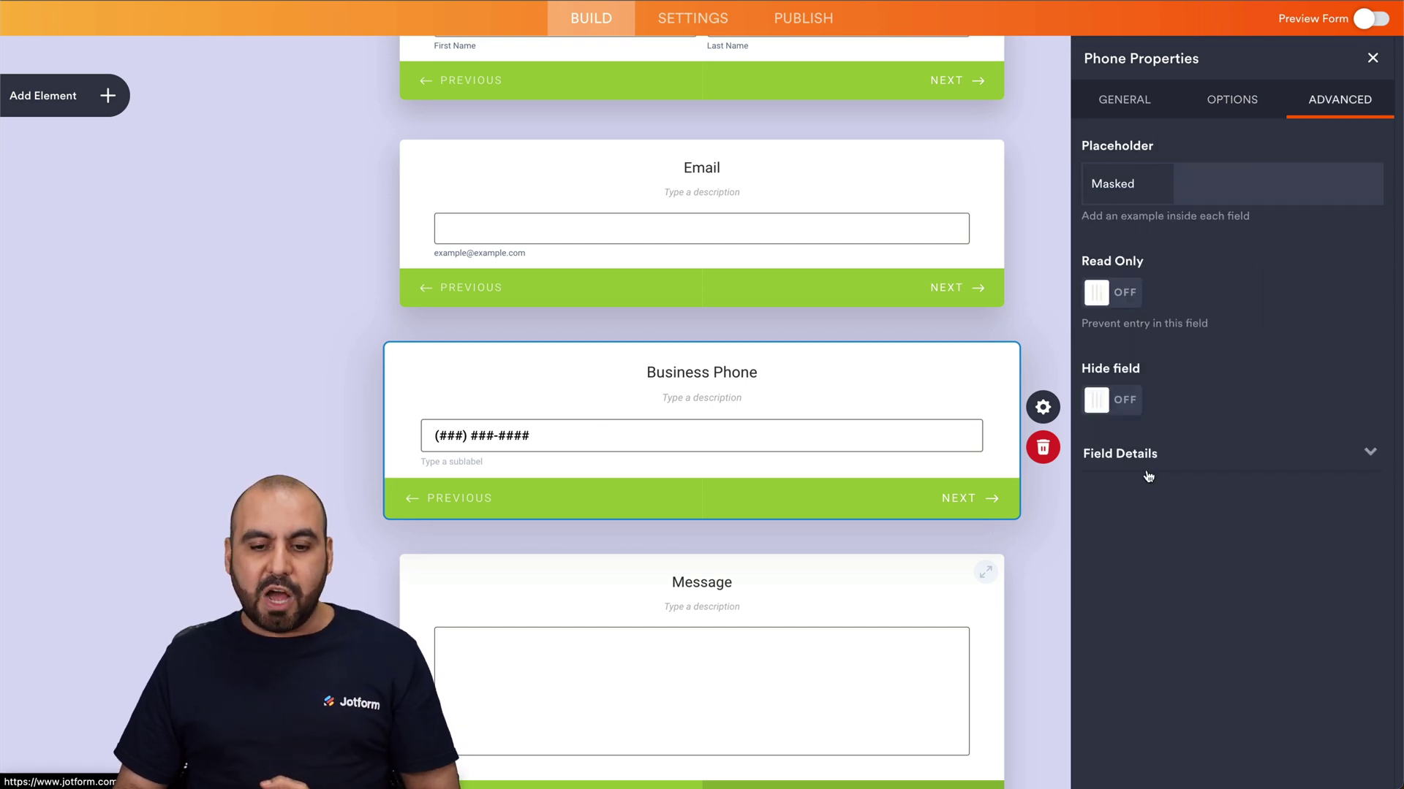
left_click(107, 96)
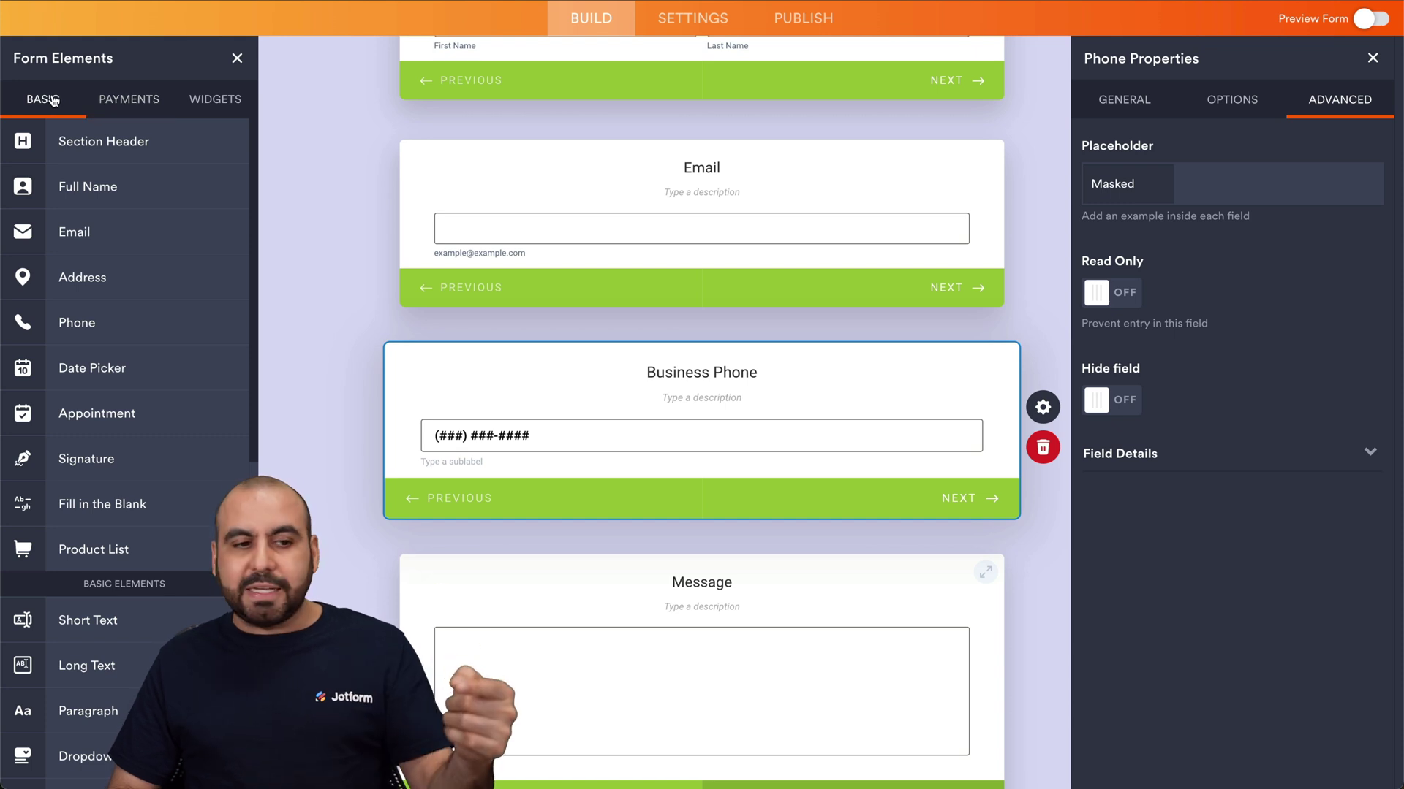
Add an Appointment field below Business Phone, offering 60-minute weekday slots from 09:00 to 17:00
scroll(102, 362, "down", 1)
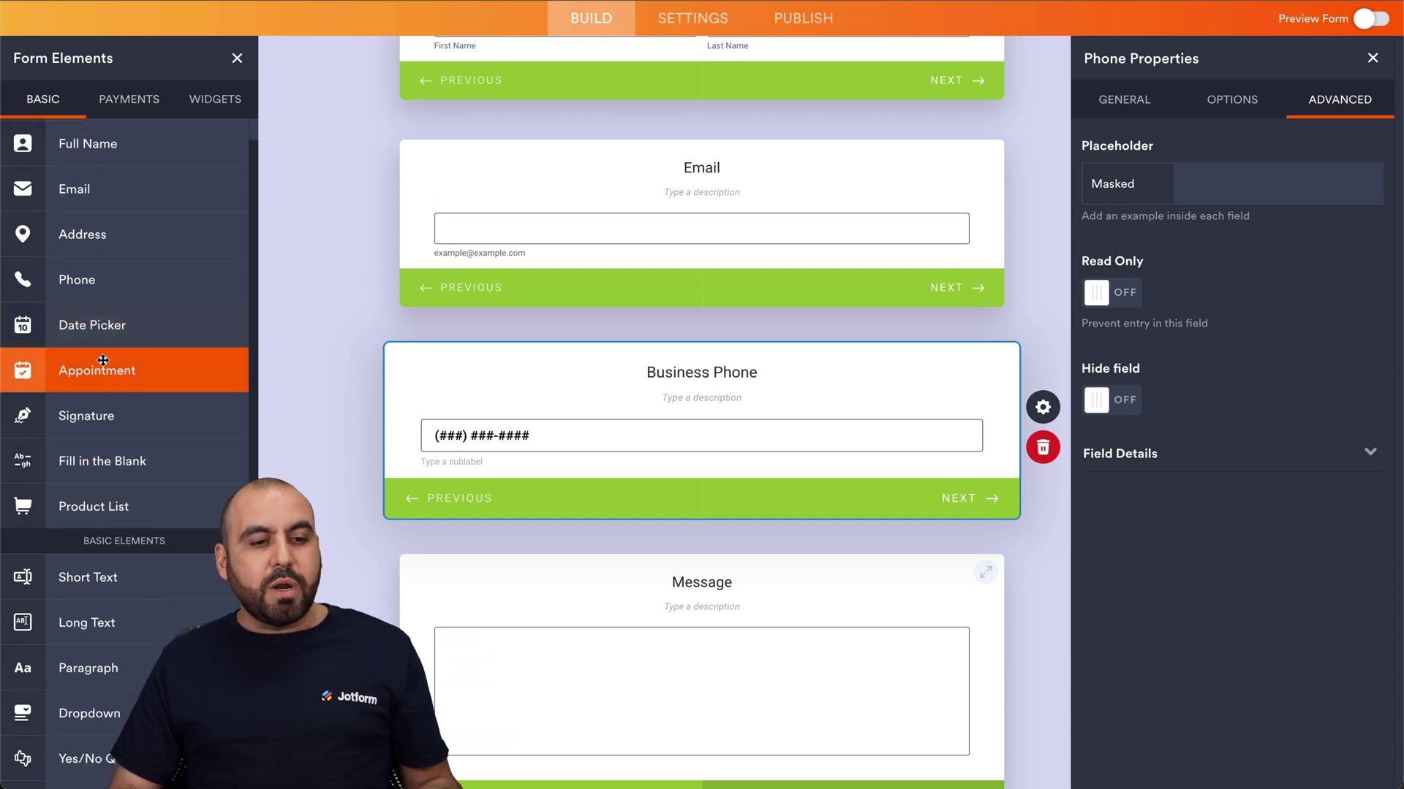
left_click_drag(103, 361, 656, 544)
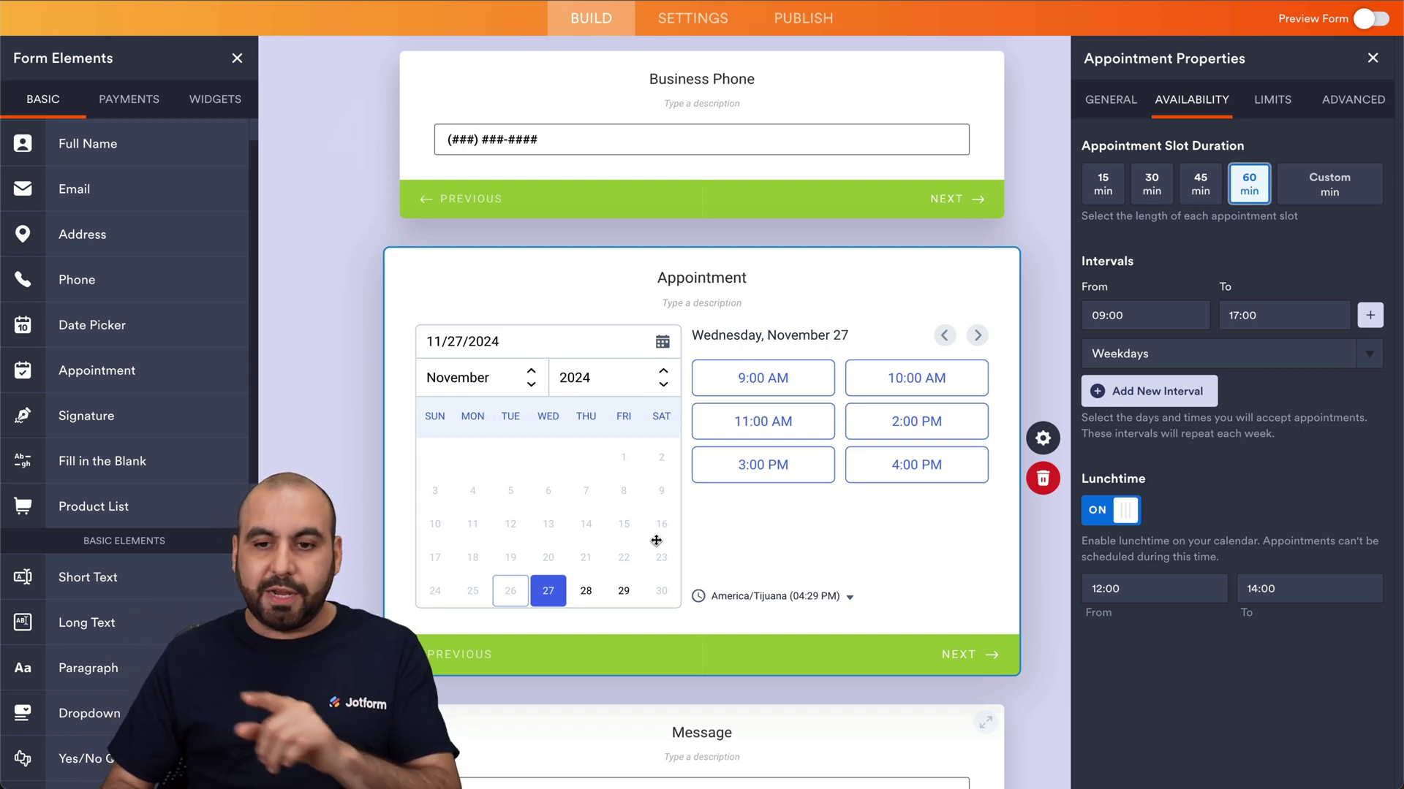
scroll(141, 375, "down", 3)
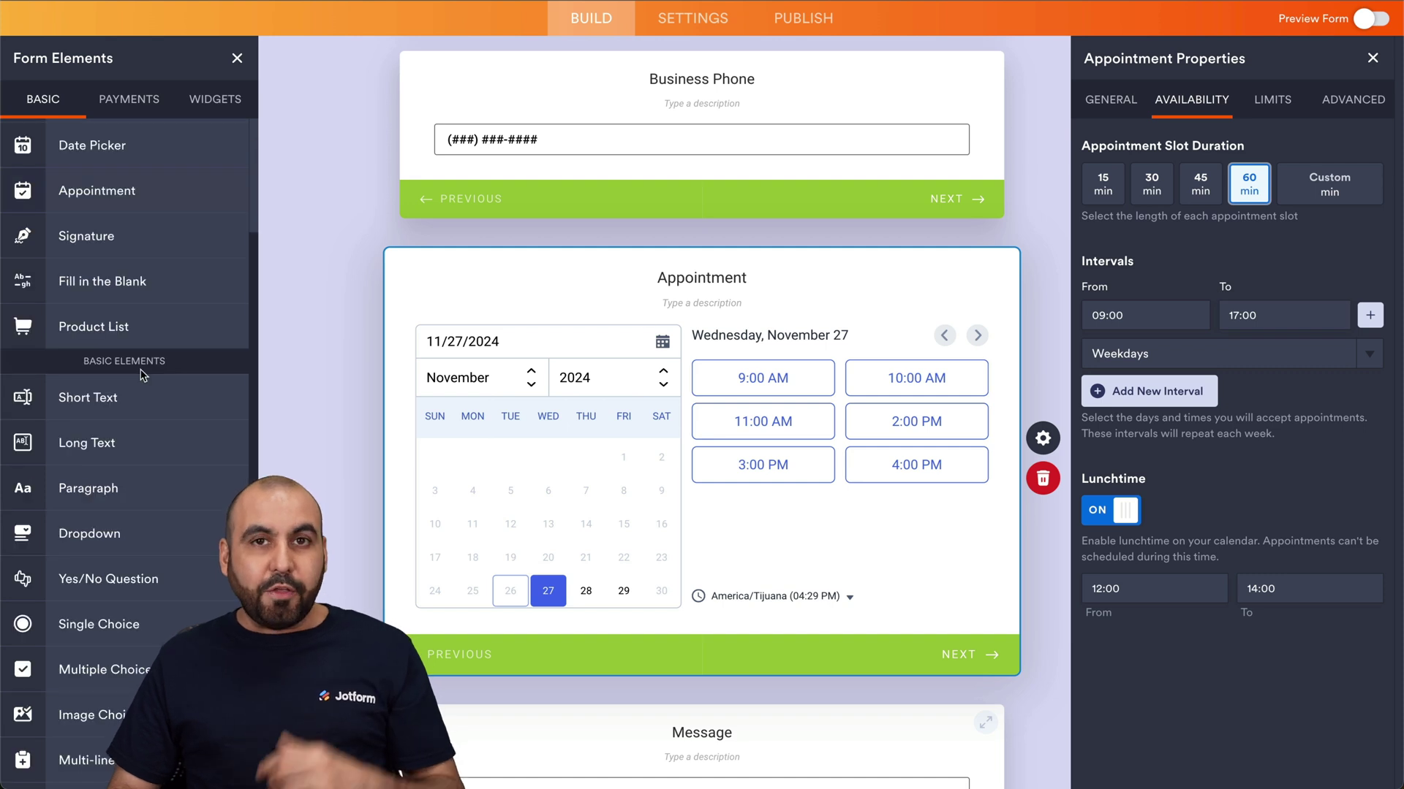
scroll(141, 373, "down", 3)
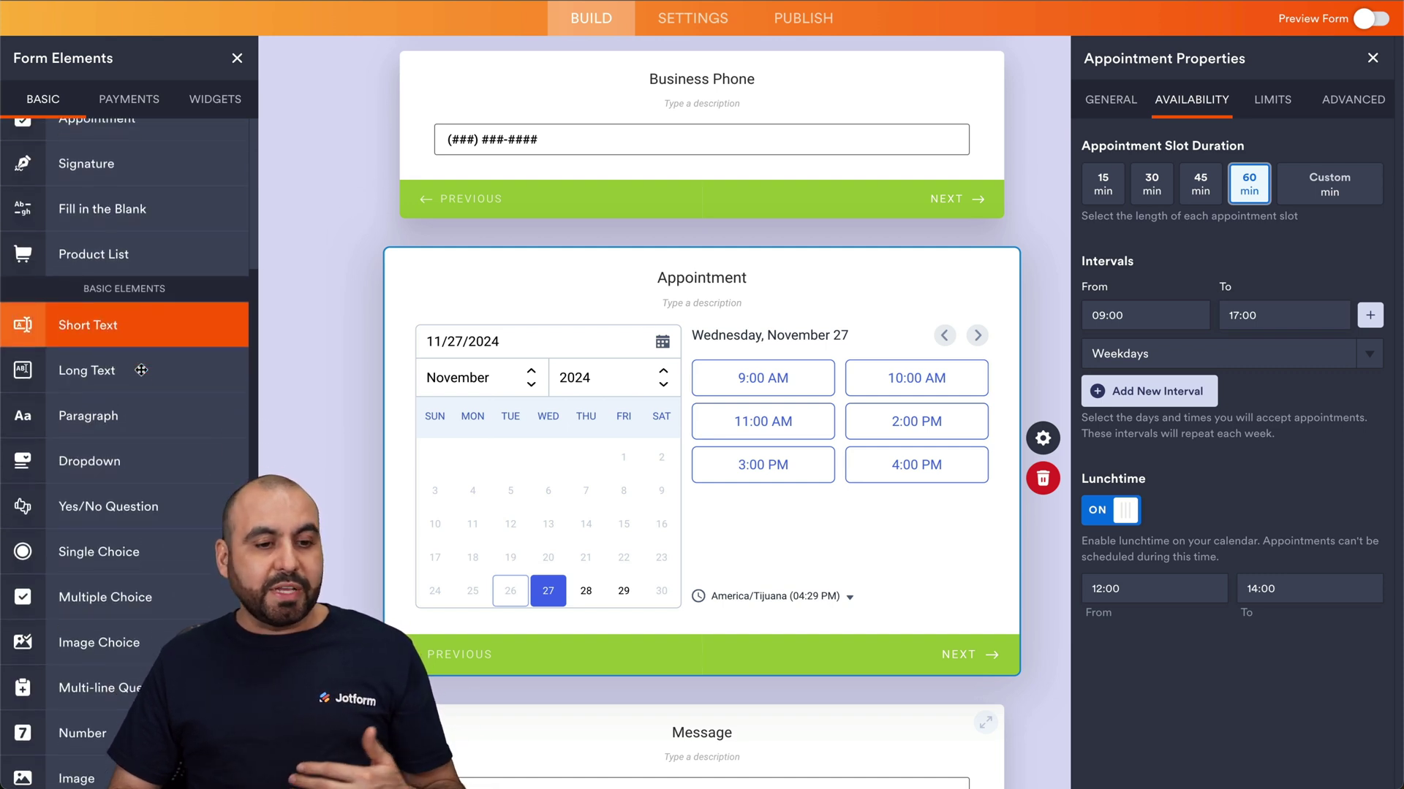
scroll(141, 367, "down", 3)
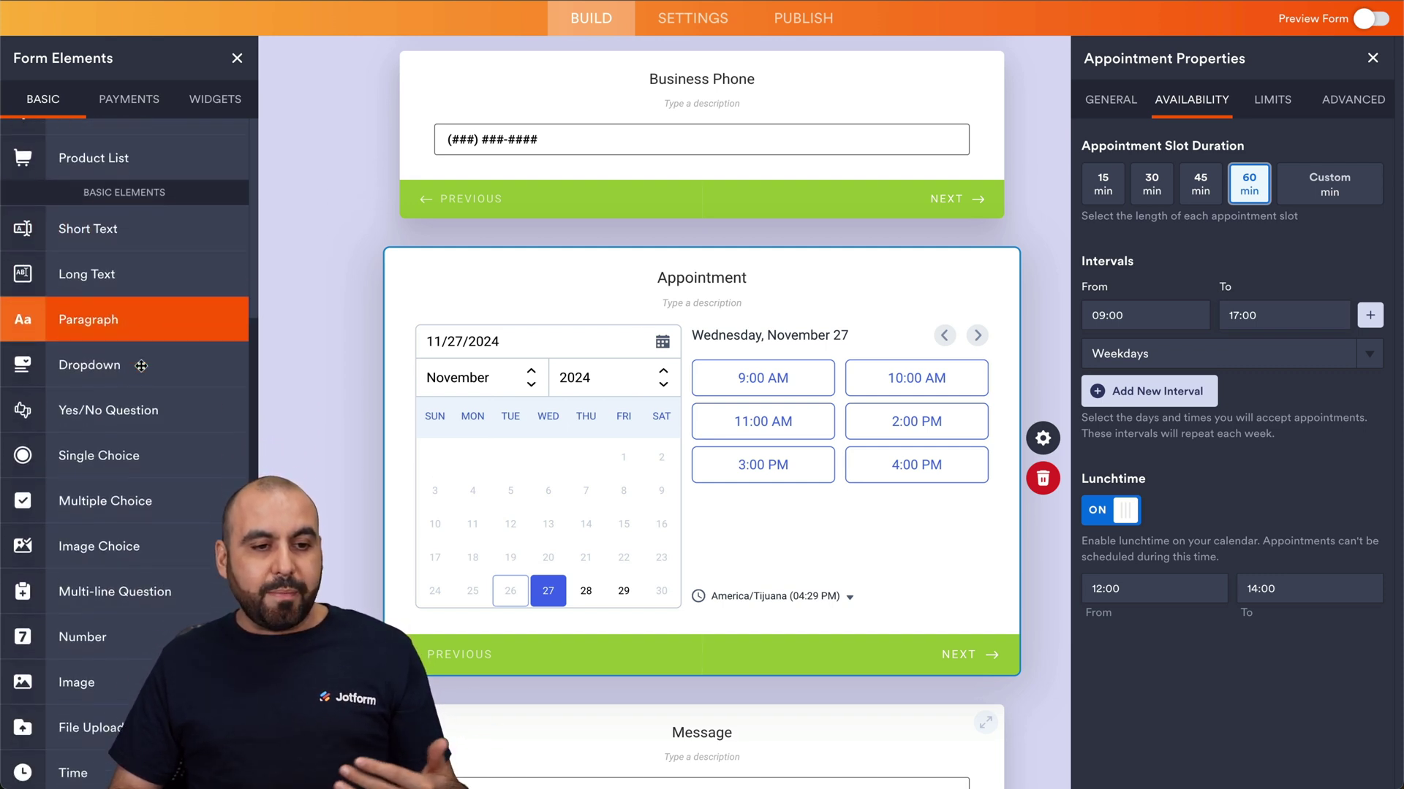
scroll(141, 365, "down", 3)
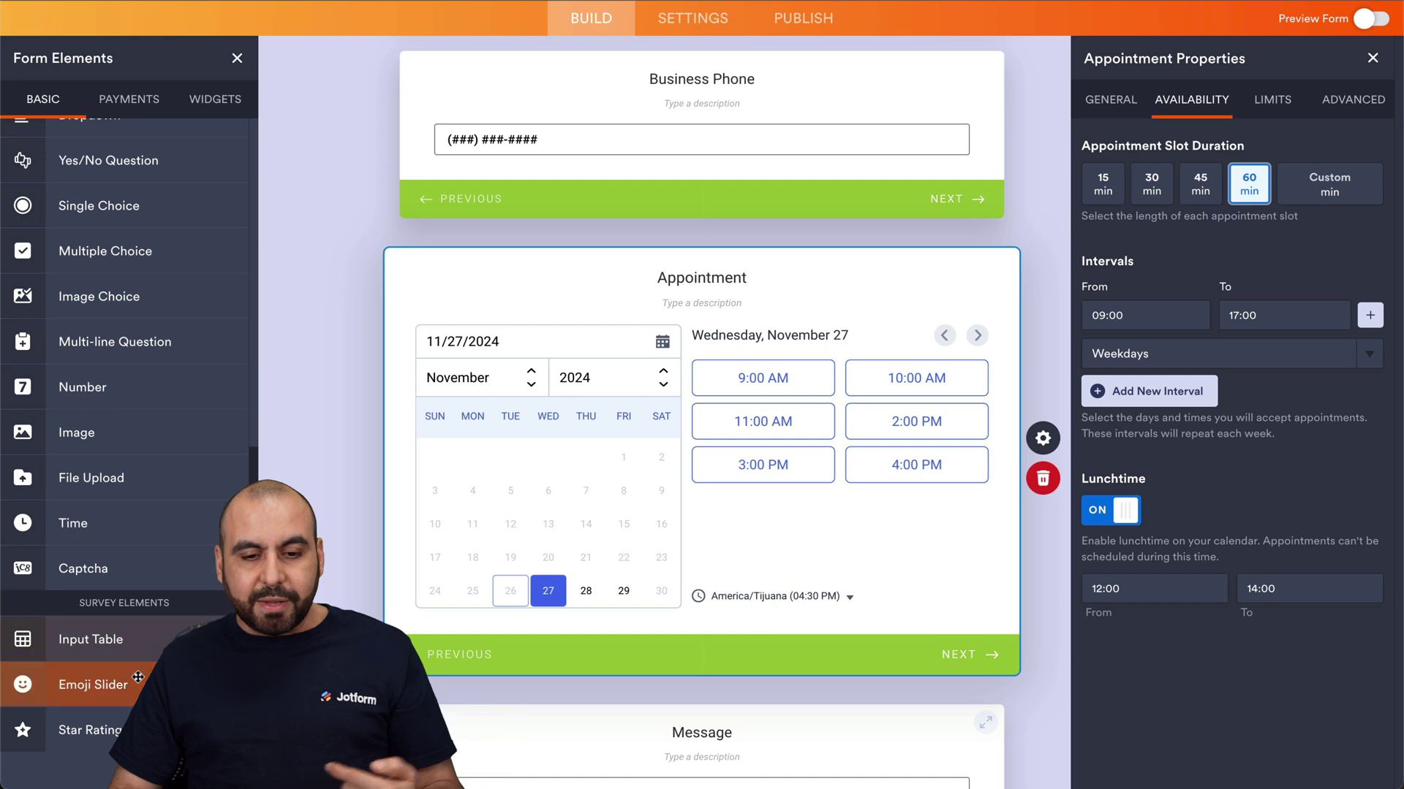
scroll(95, 377, "up", 10)
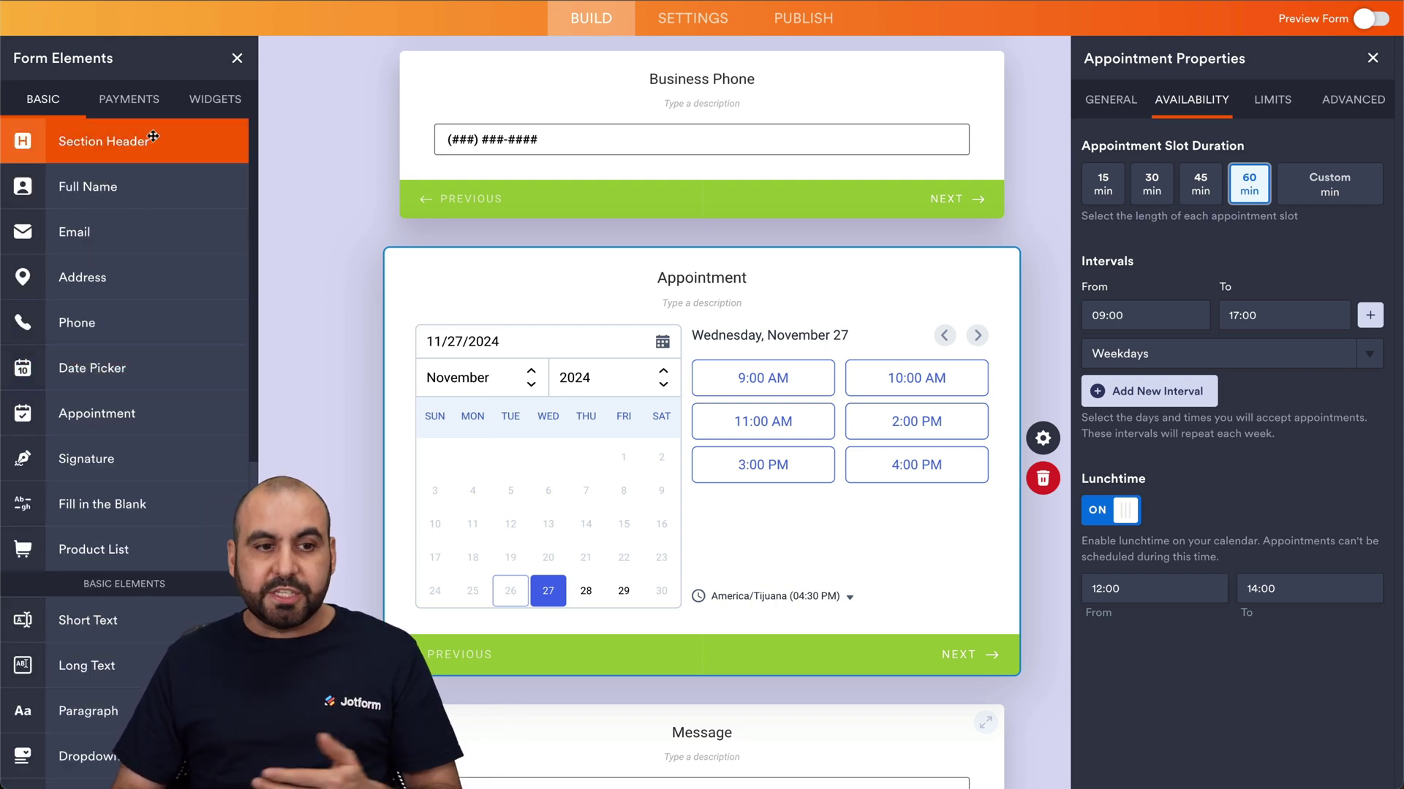
Browse the Payments and Widgets element lists, then close Appointment properties and scroll to the top
left_click(132, 100)
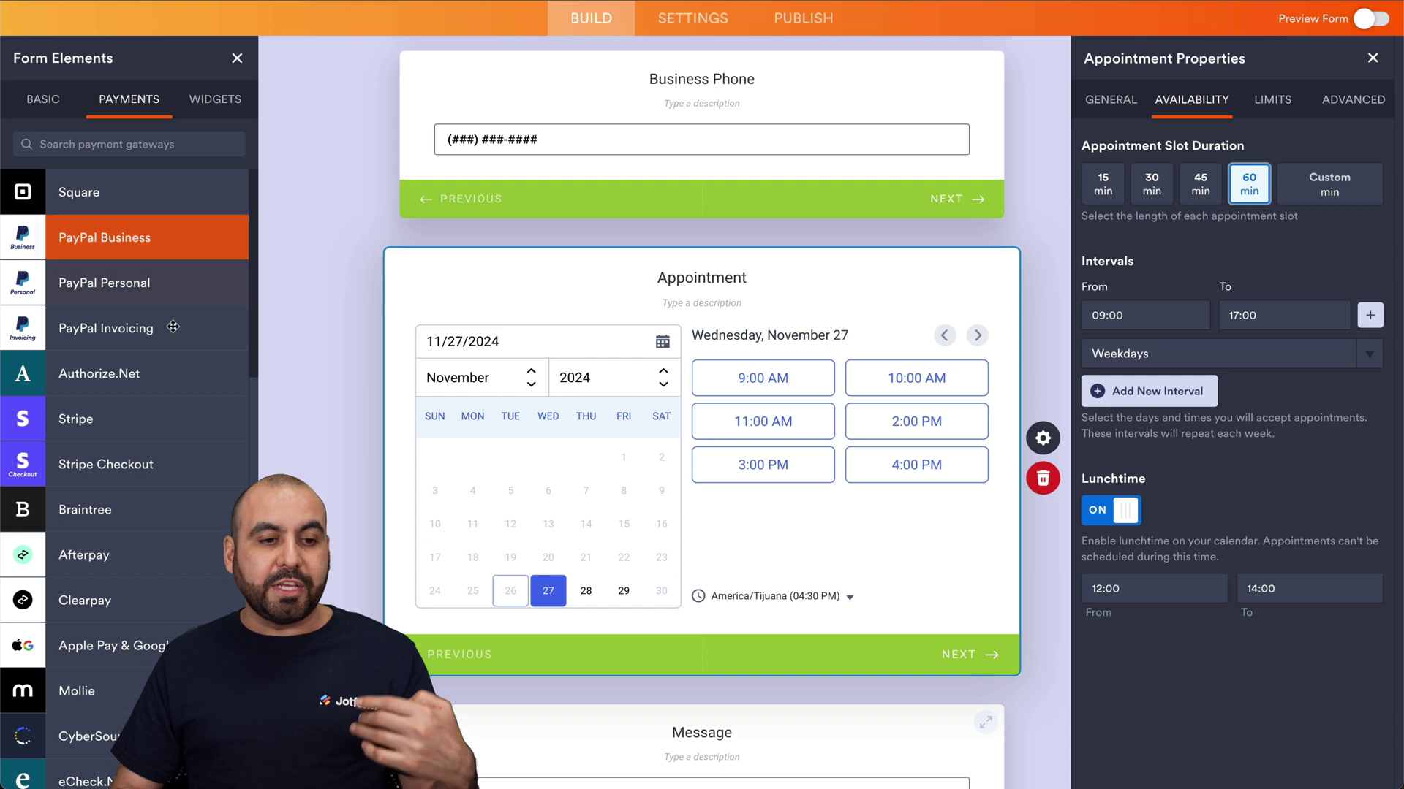
scroll(168, 329, "down", 5)
scroll(173, 340, "down", 4)
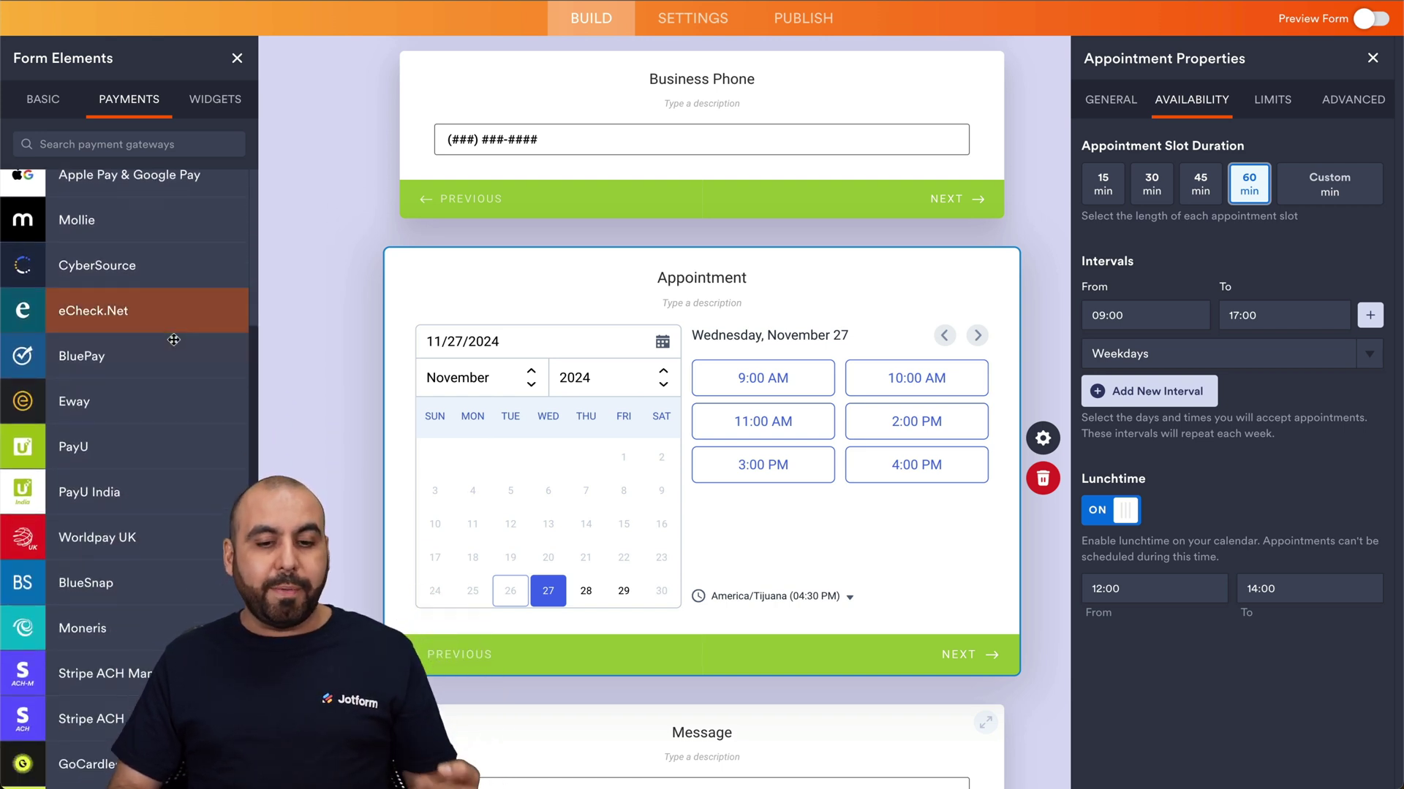
scroll(173, 339, "up", 9)
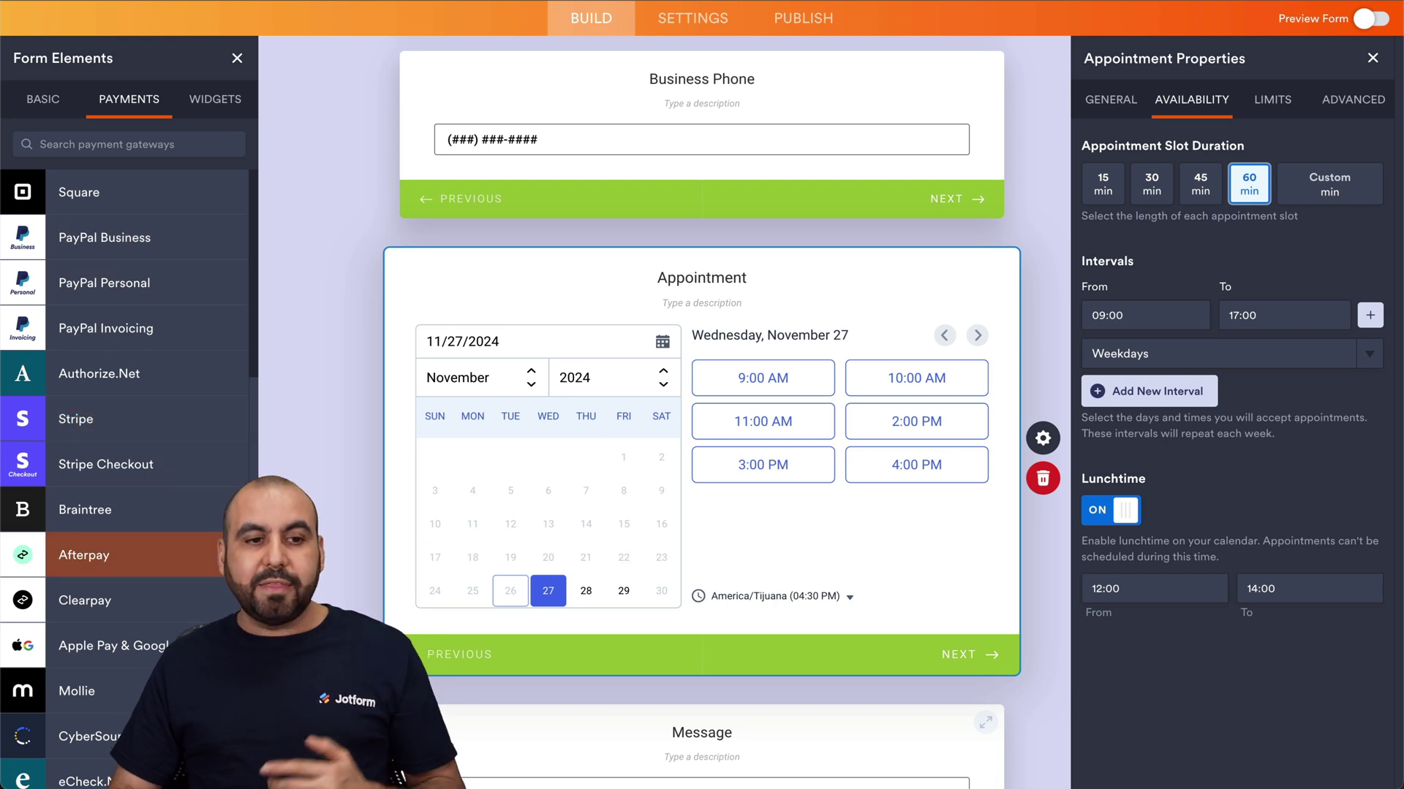
left_click(224, 107)
scroll(169, 454, "down", 10)
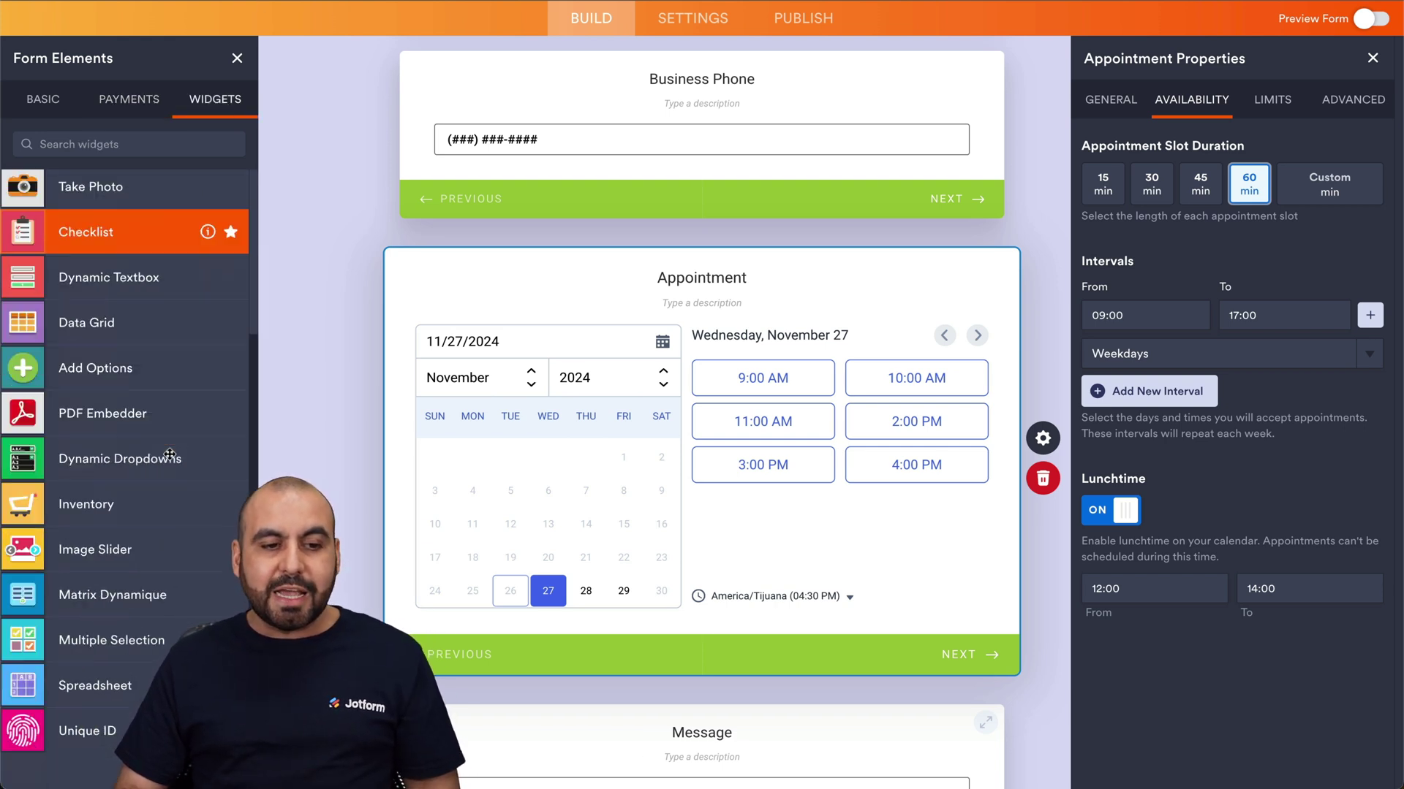
scroll(169, 454, "down", 2)
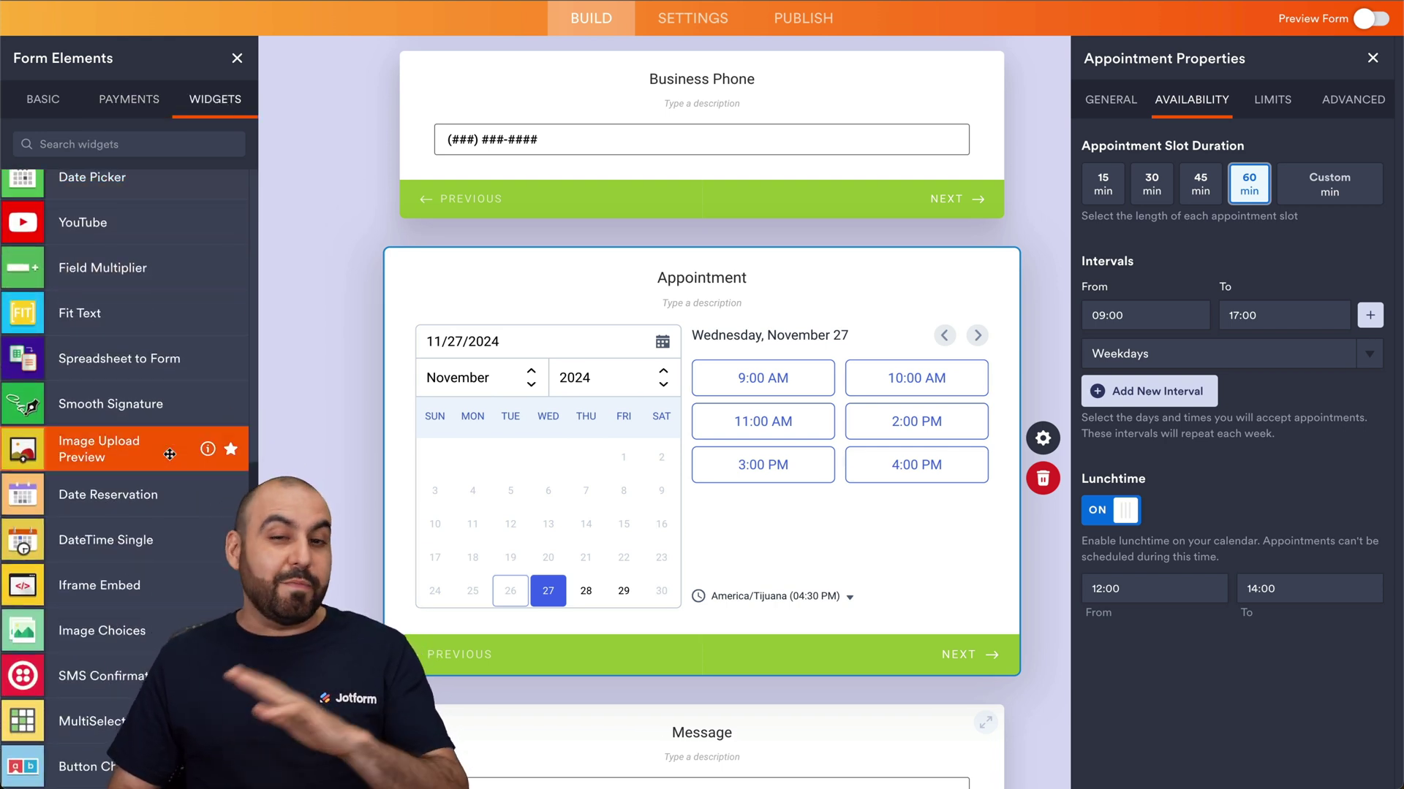
scroll(170, 454, "down", 10)
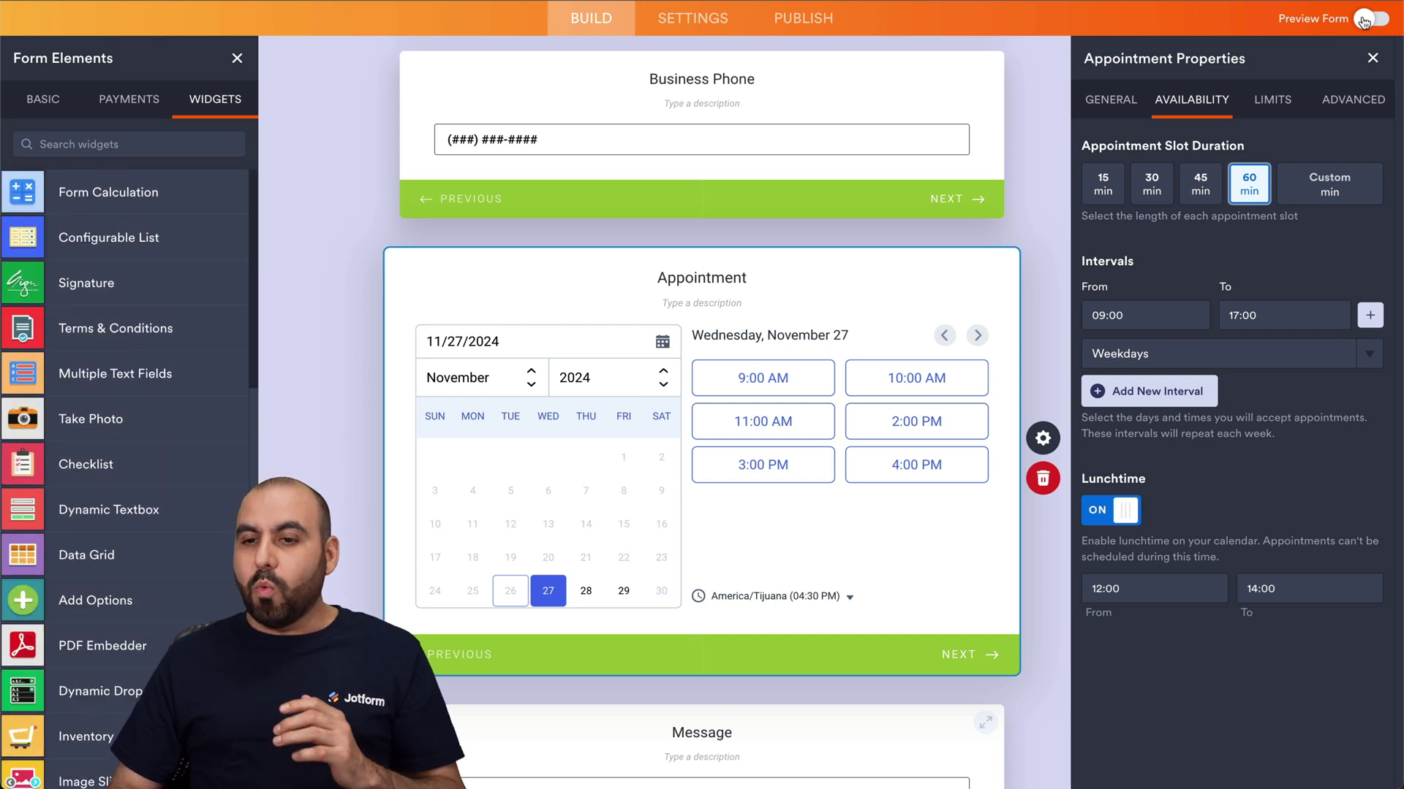
left_click(1373, 58)
scroll(965, 317, "up", 10)
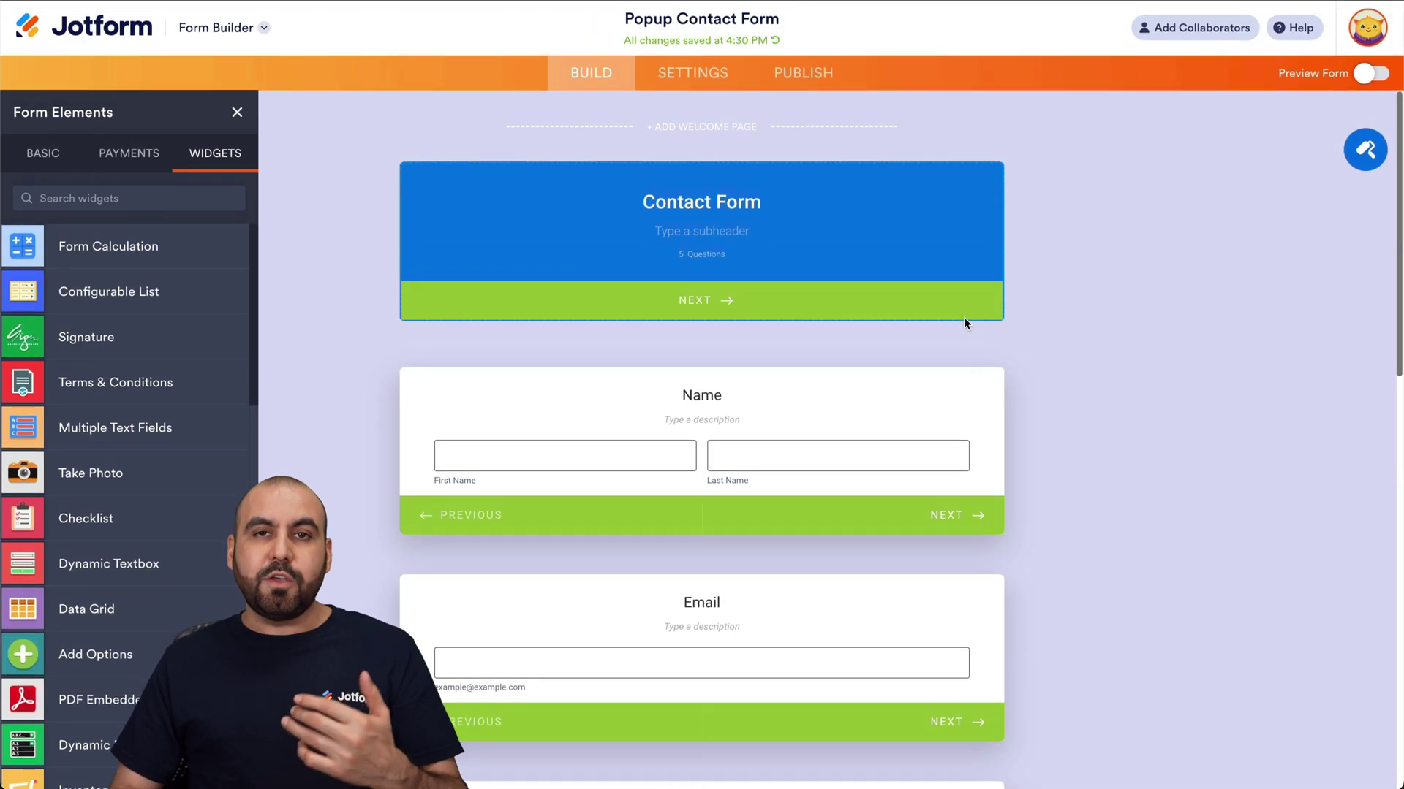
Apply the Dark Blue colour theme in Form Designer, glancing at custom colours and background-image themes
left_click(1370, 155)
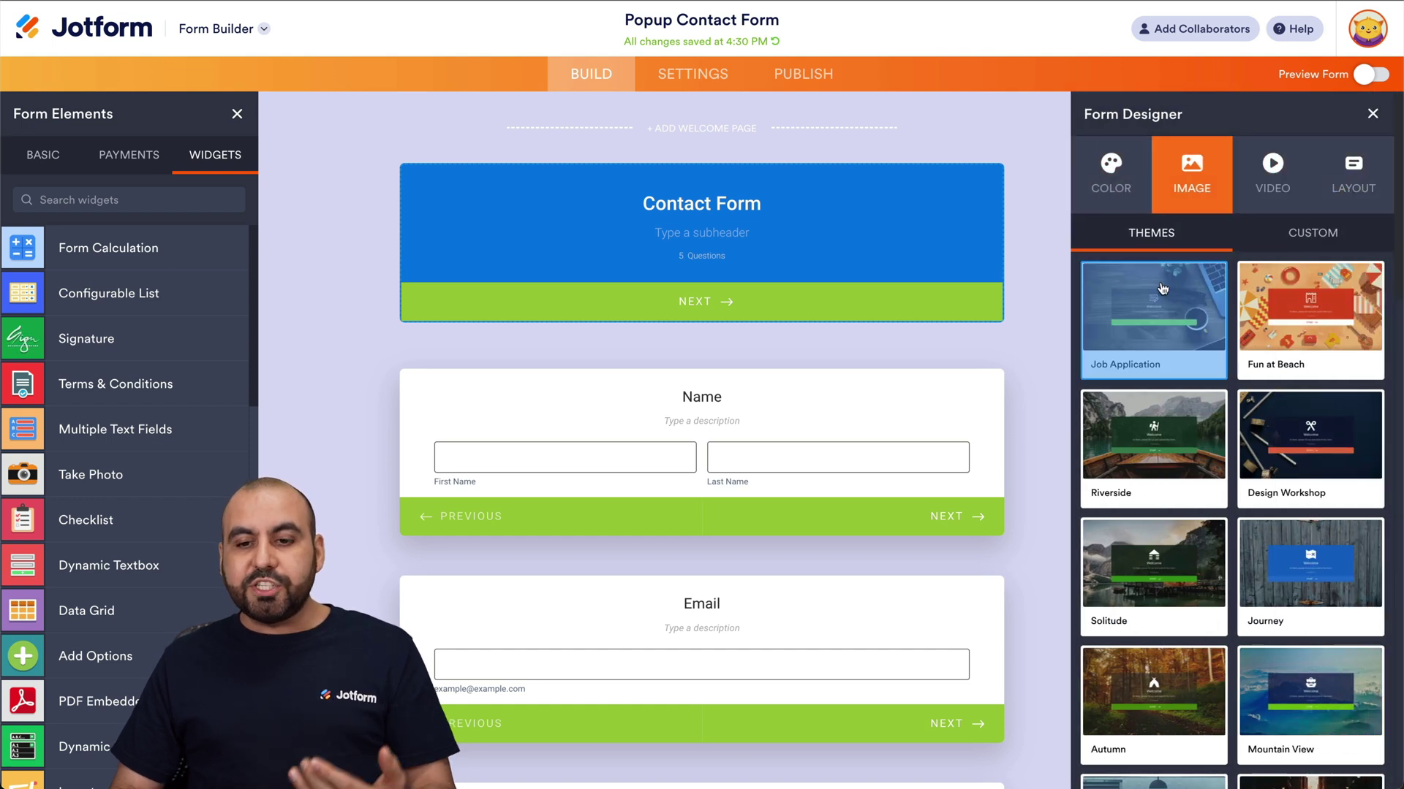
left_click(1112, 168)
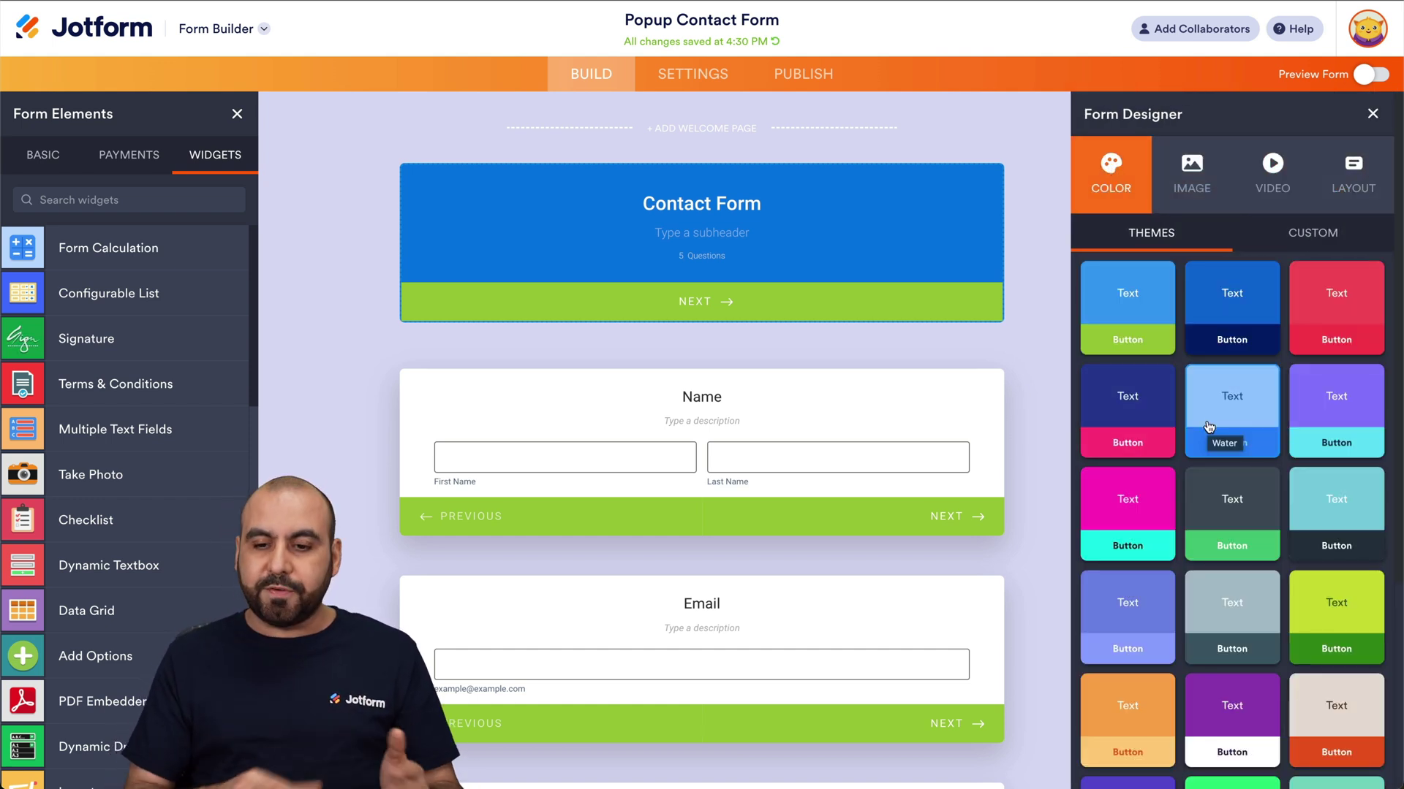
left_click(1154, 384)
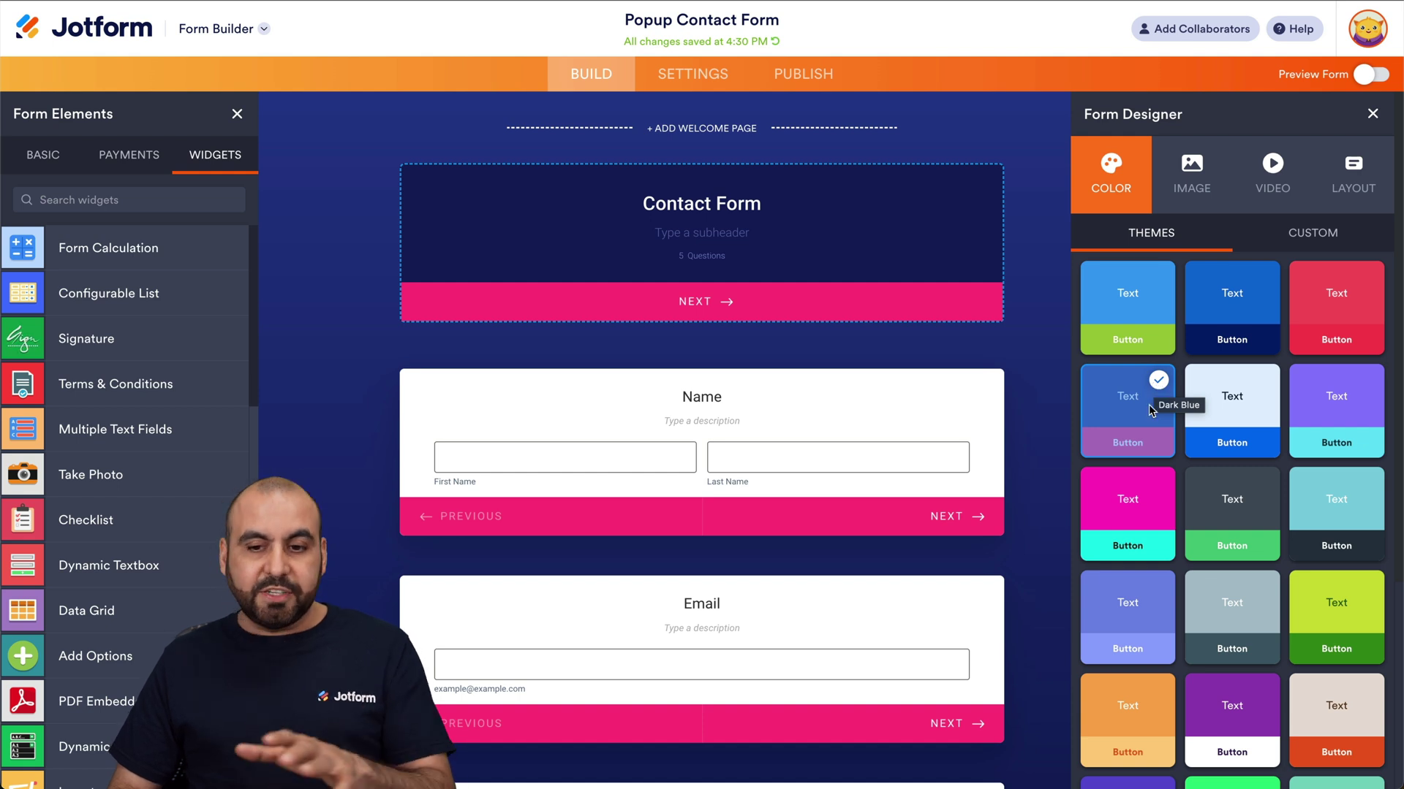
left_click(1305, 233)
scroll(1202, 399, "down", 5)
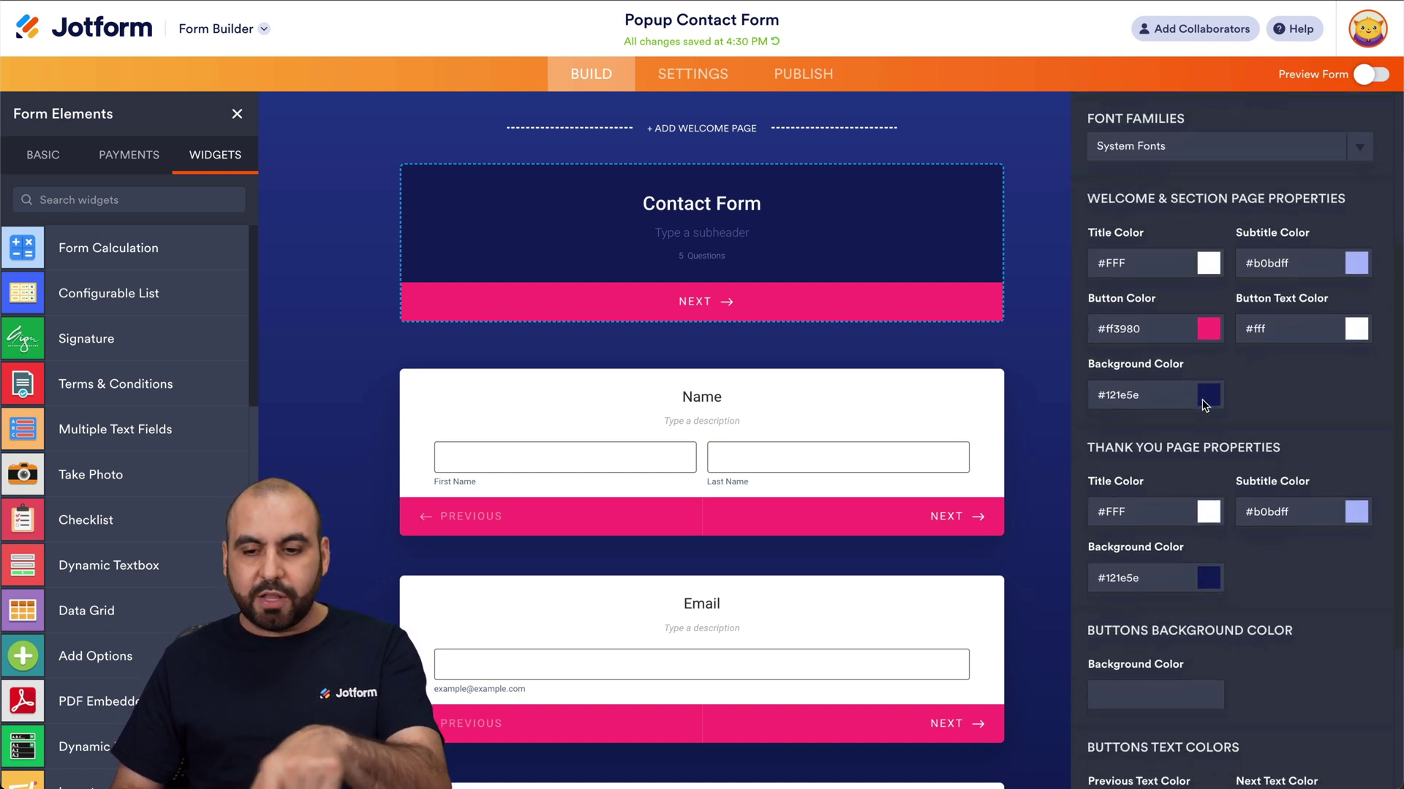
scroll(1201, 399, "up", 5)
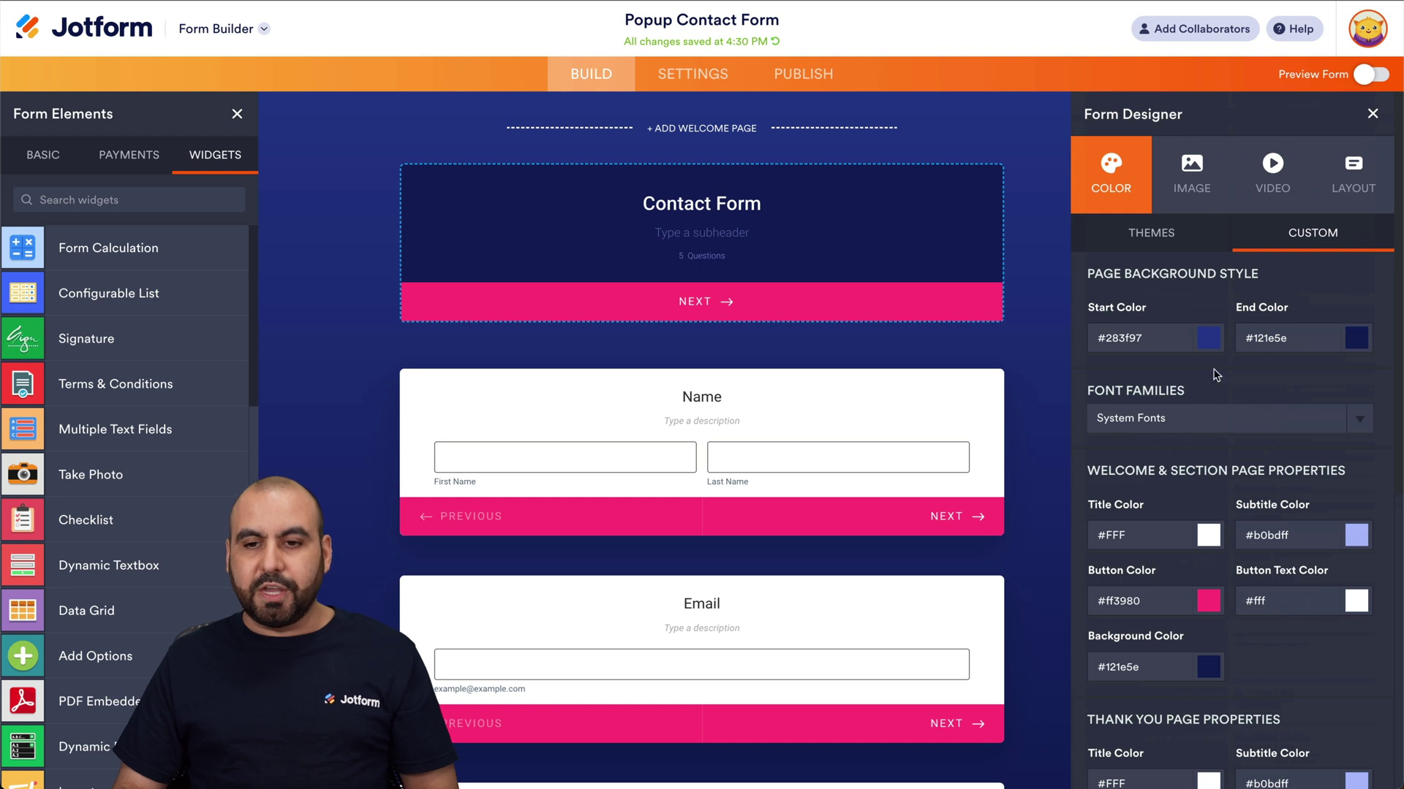
left_click(1194, 168)
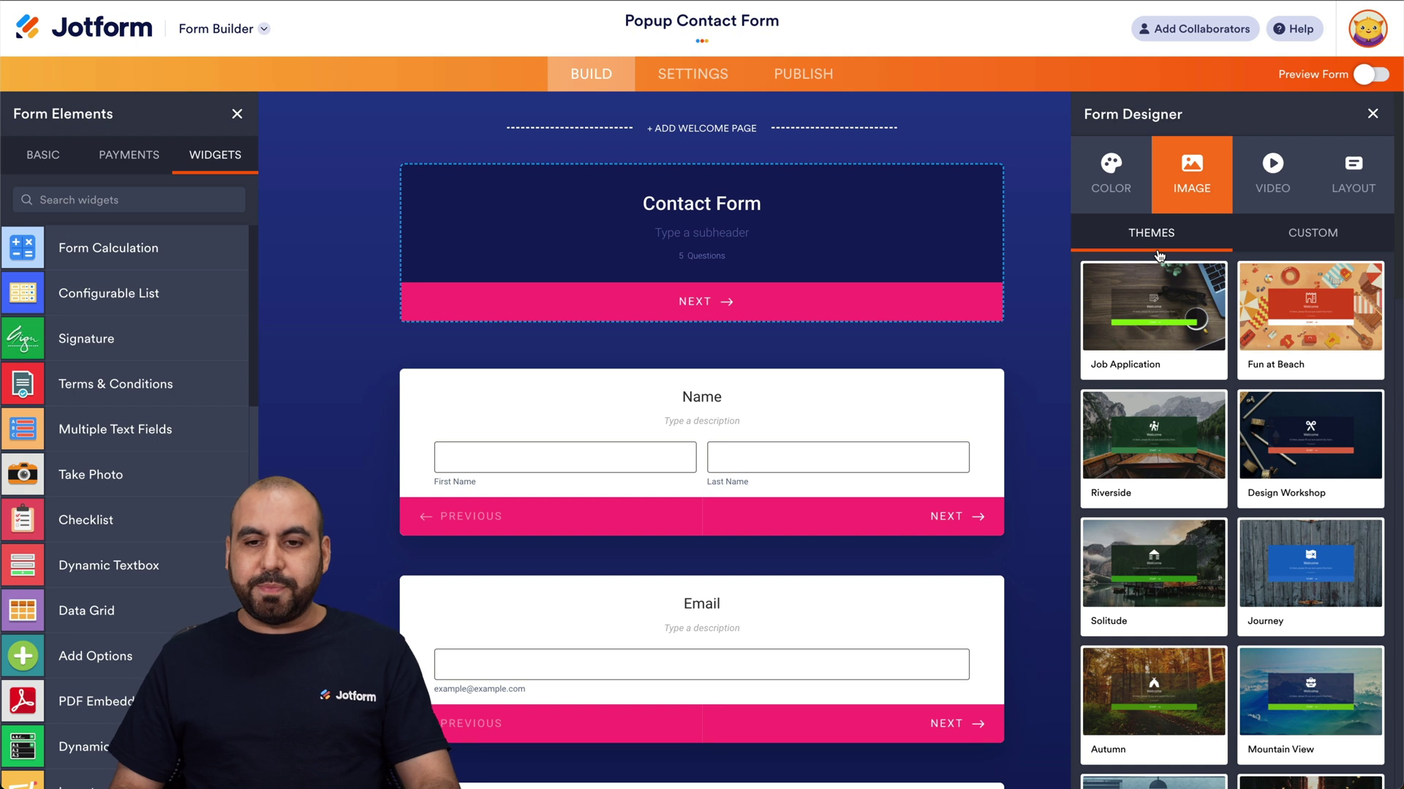
left_click(1118, 191)
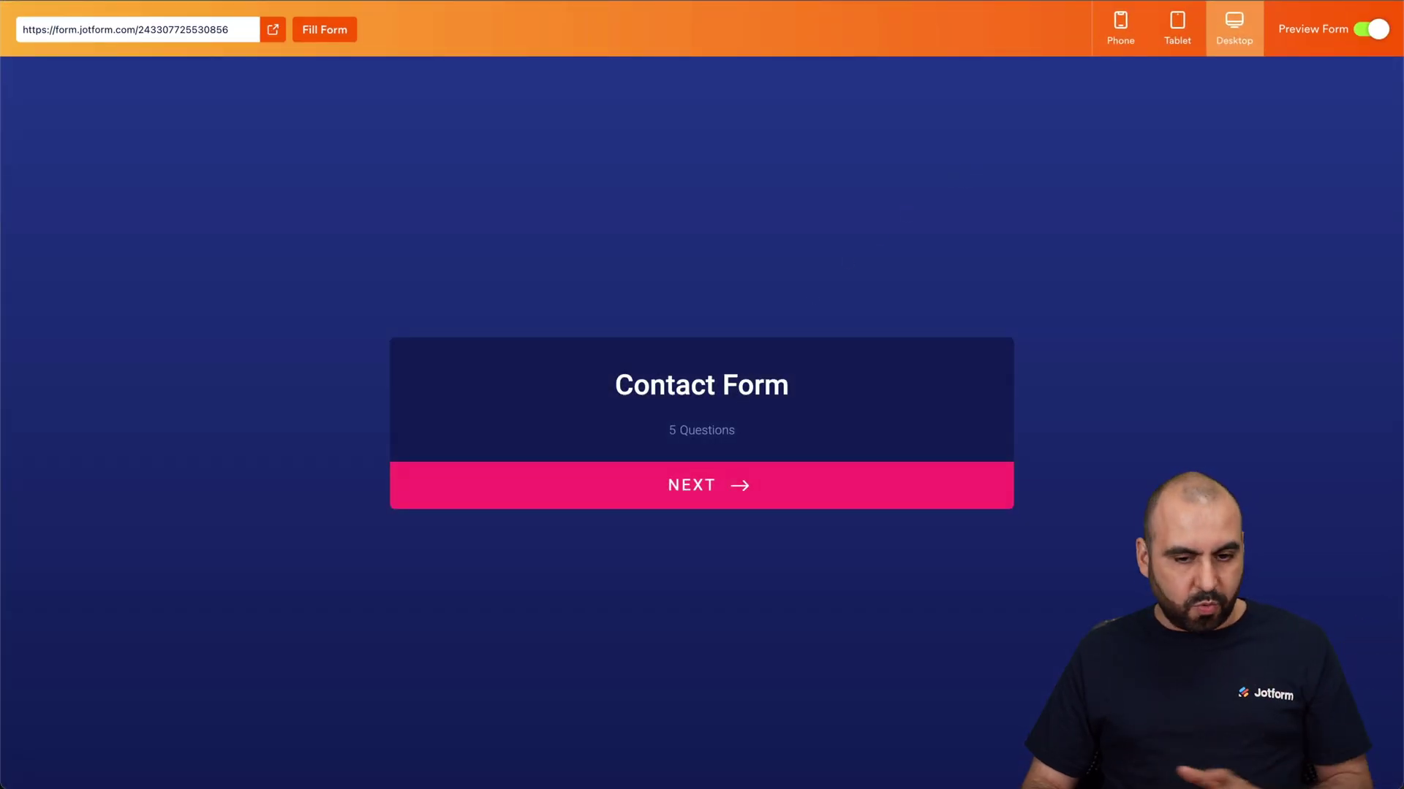
Preview the restyled form through Name, Email and Business Phone, then return to editing
left_click(731, 485)
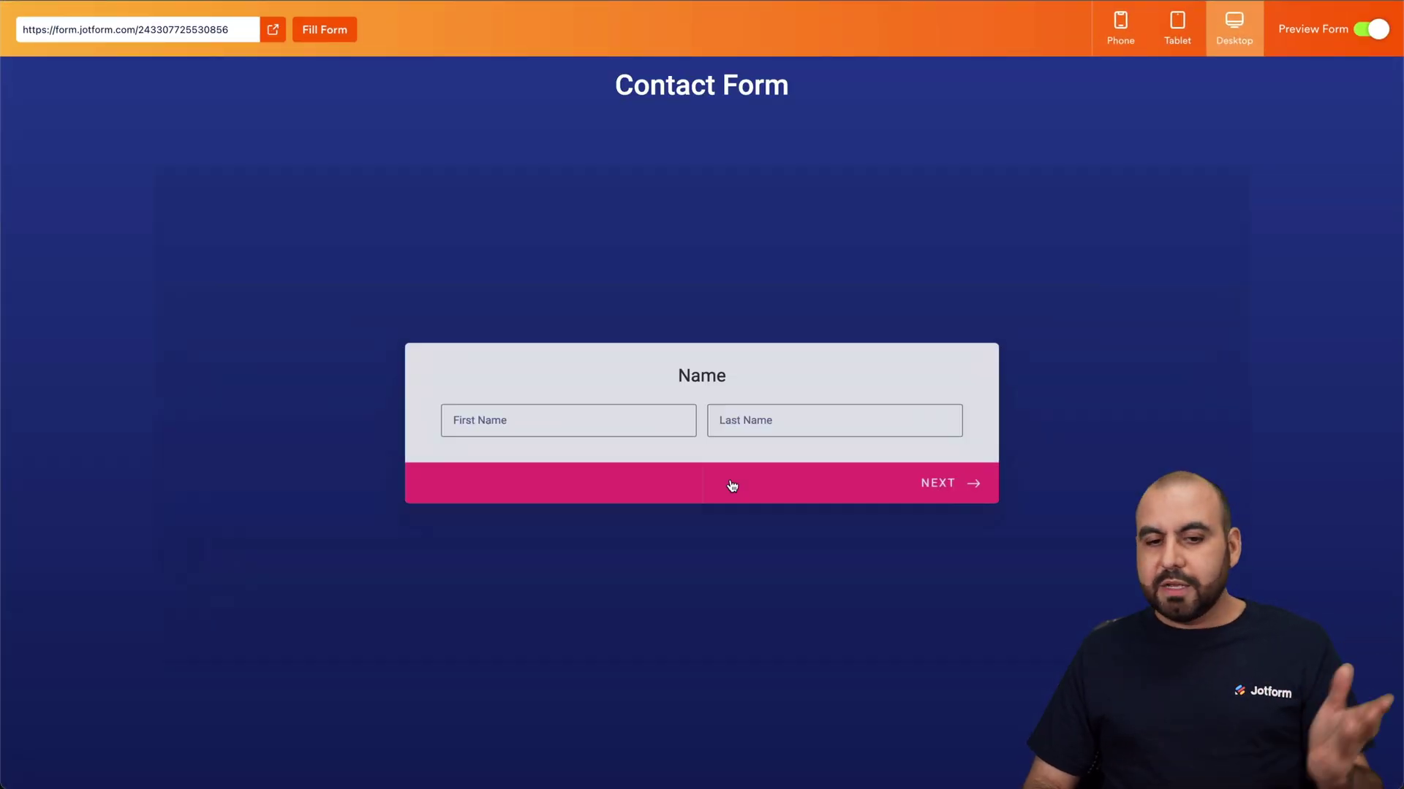
left_click(981, 503)
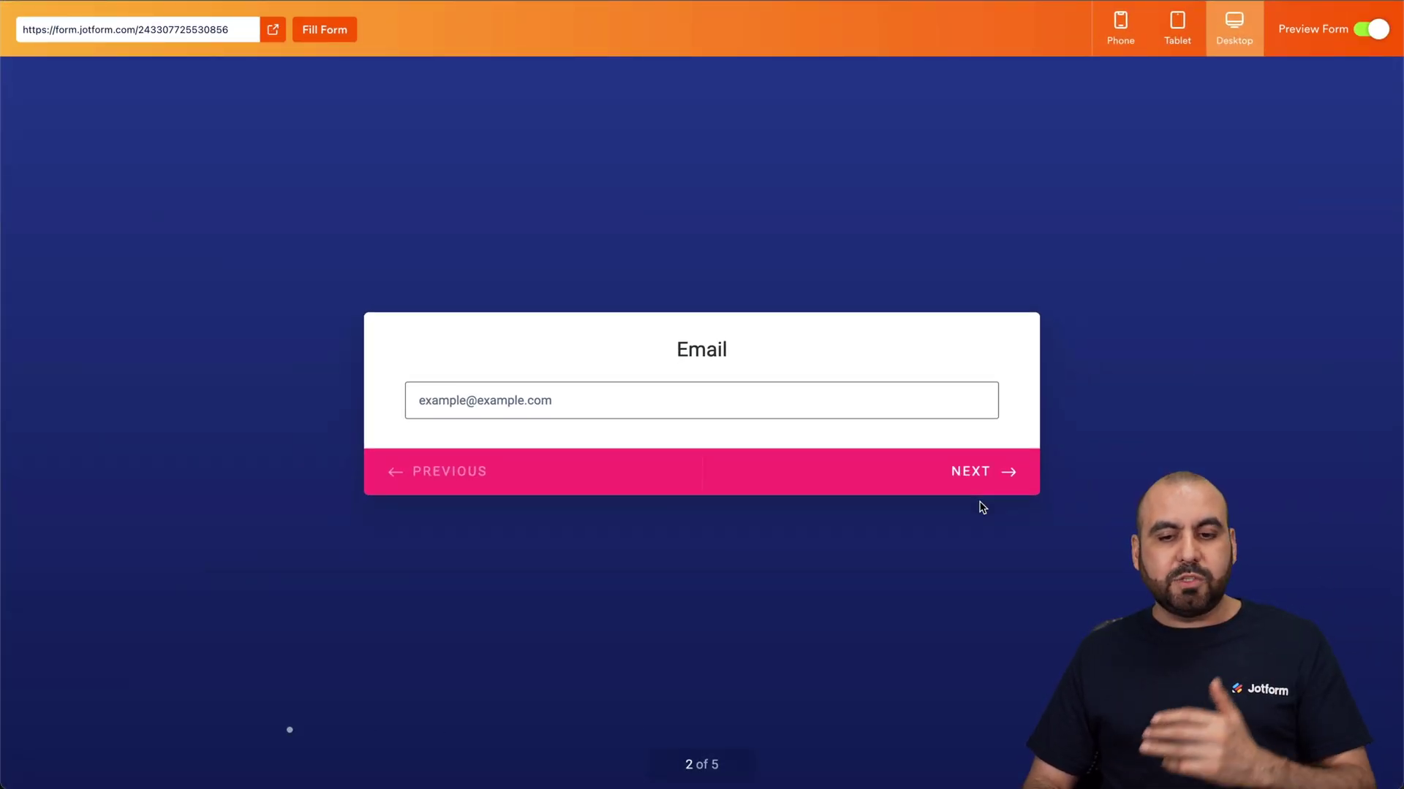
left_click(994, 476)
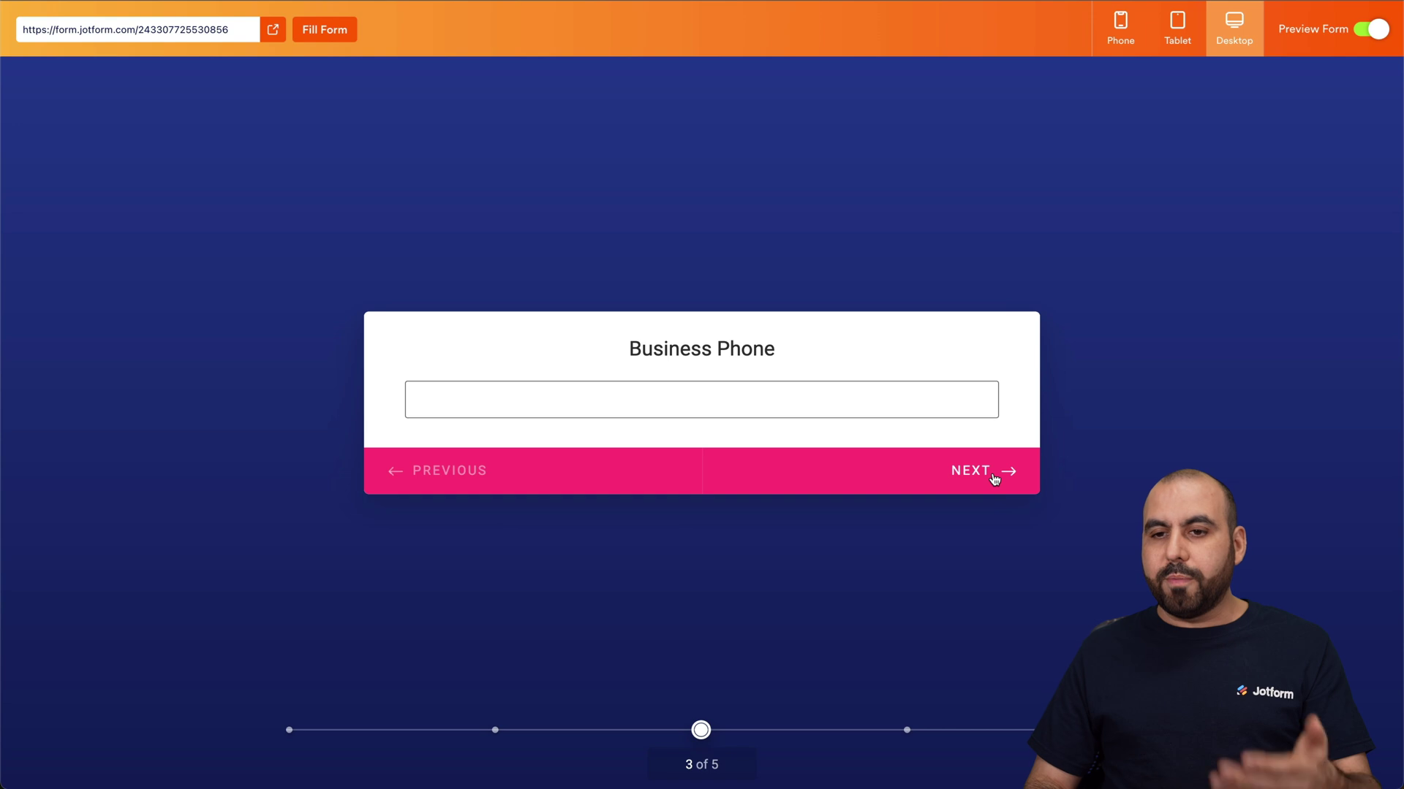
left_click(1374, 29)
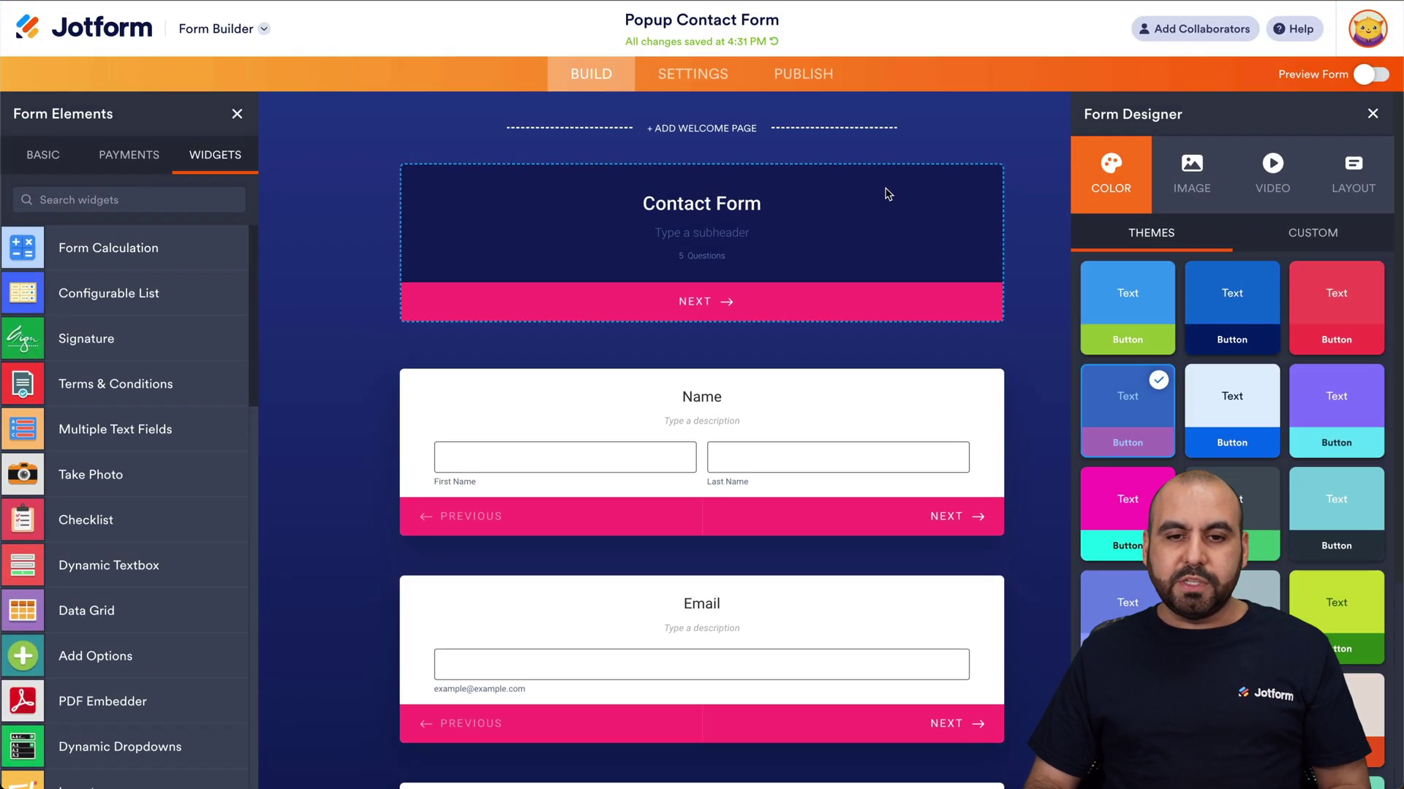
Bring up the form's Lightbox embed code under Publish > Embed
left_click(803, 74)
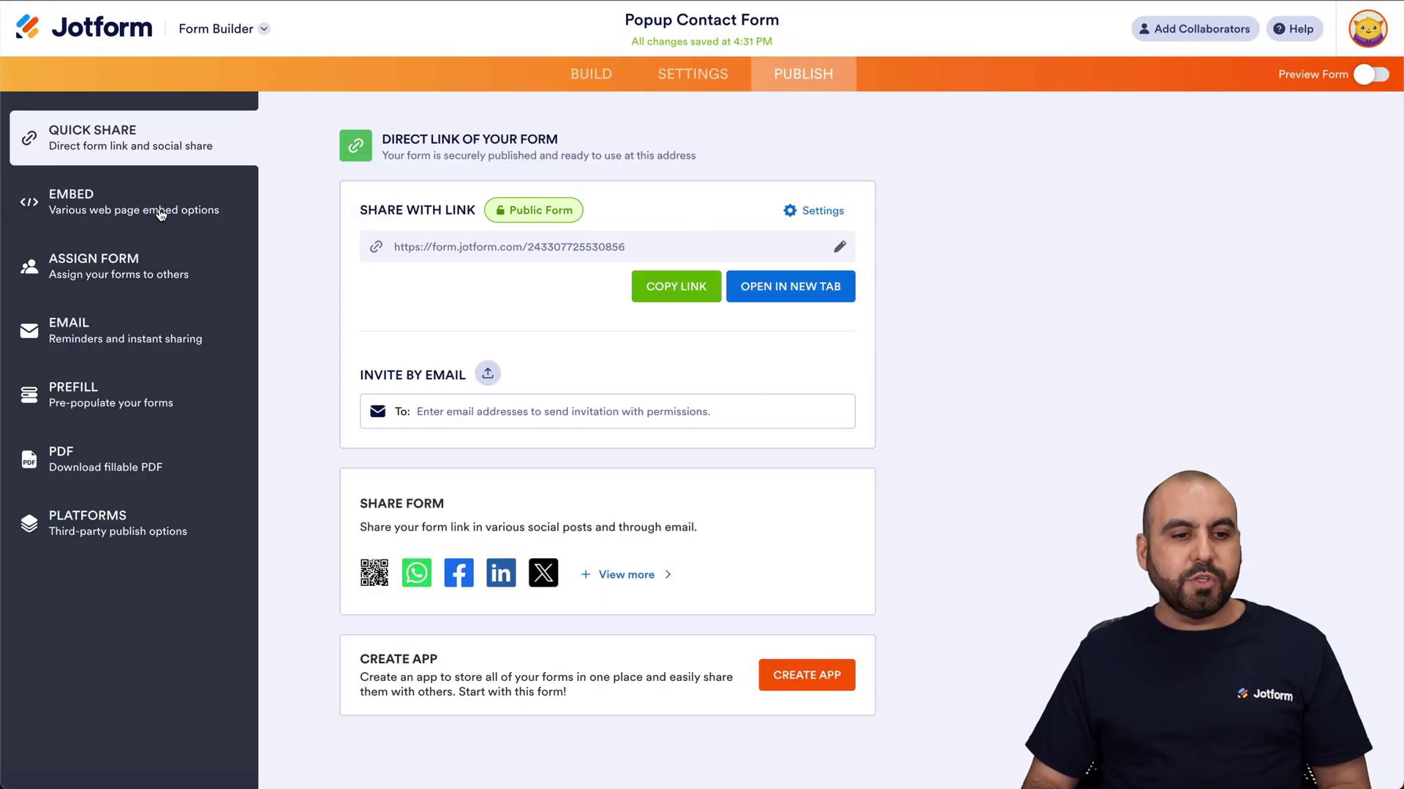
left_click(128, 207)
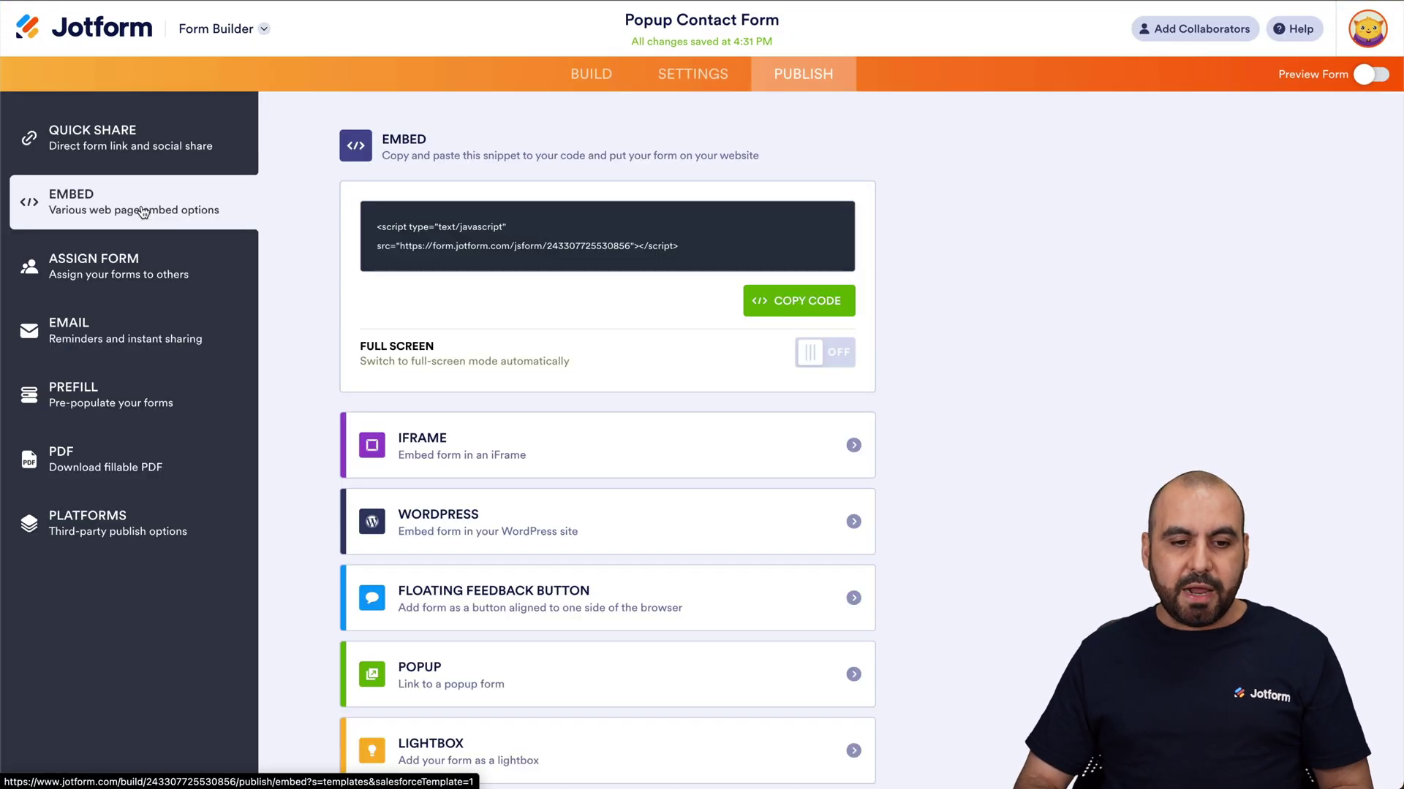
scroll(486, 468, "down", 1)
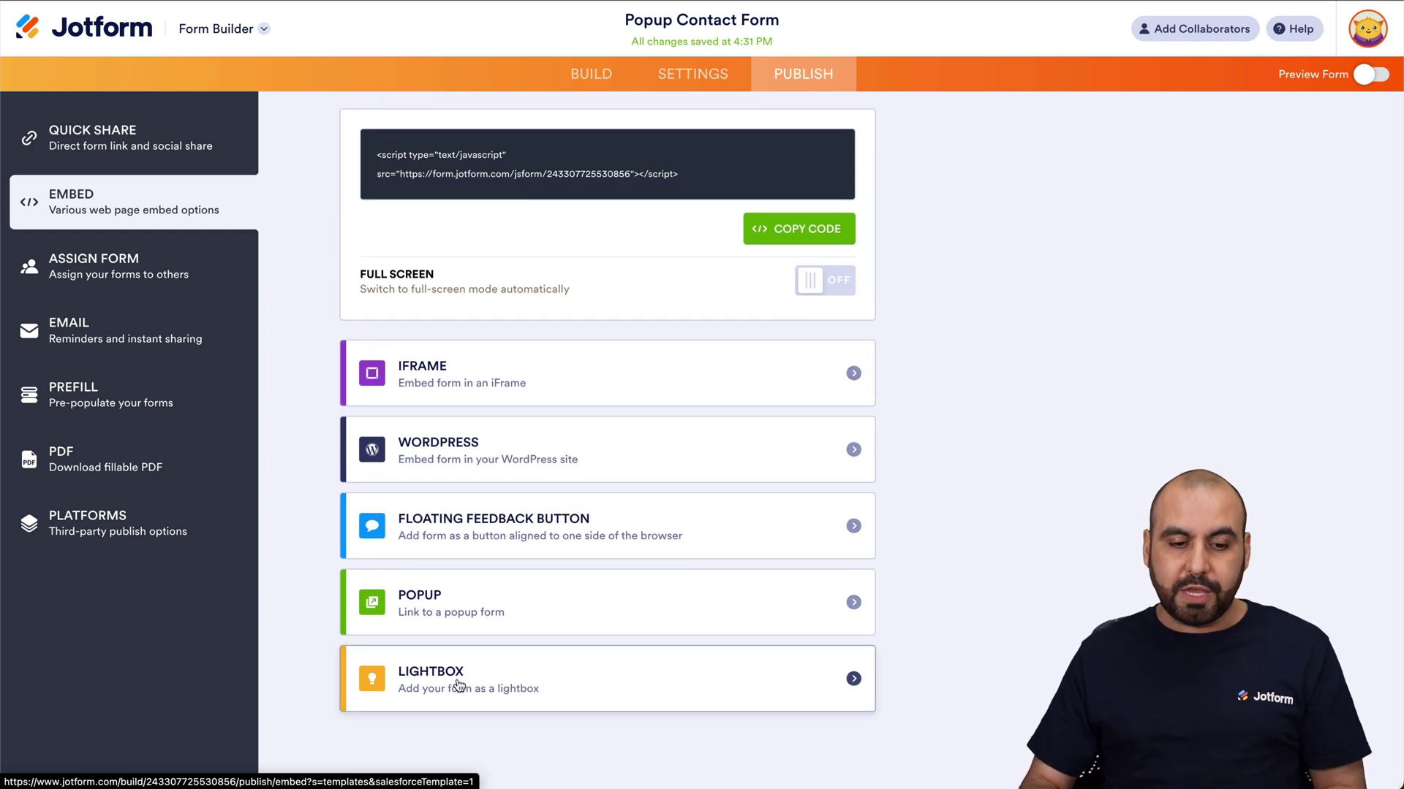
left_click(459, 686)
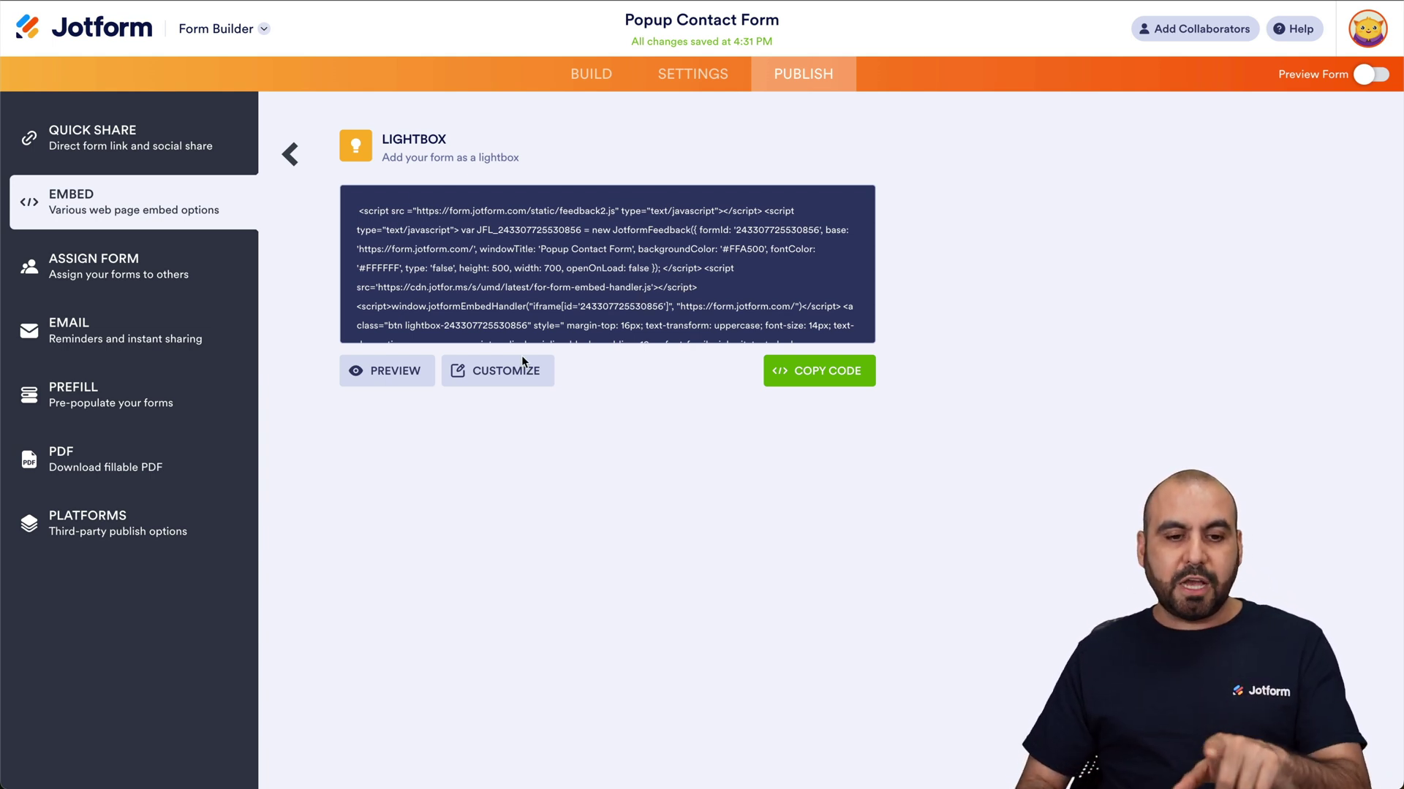
Preview the lightbox popup and advance from the welcome card to the Name question
left_click(370, 375)
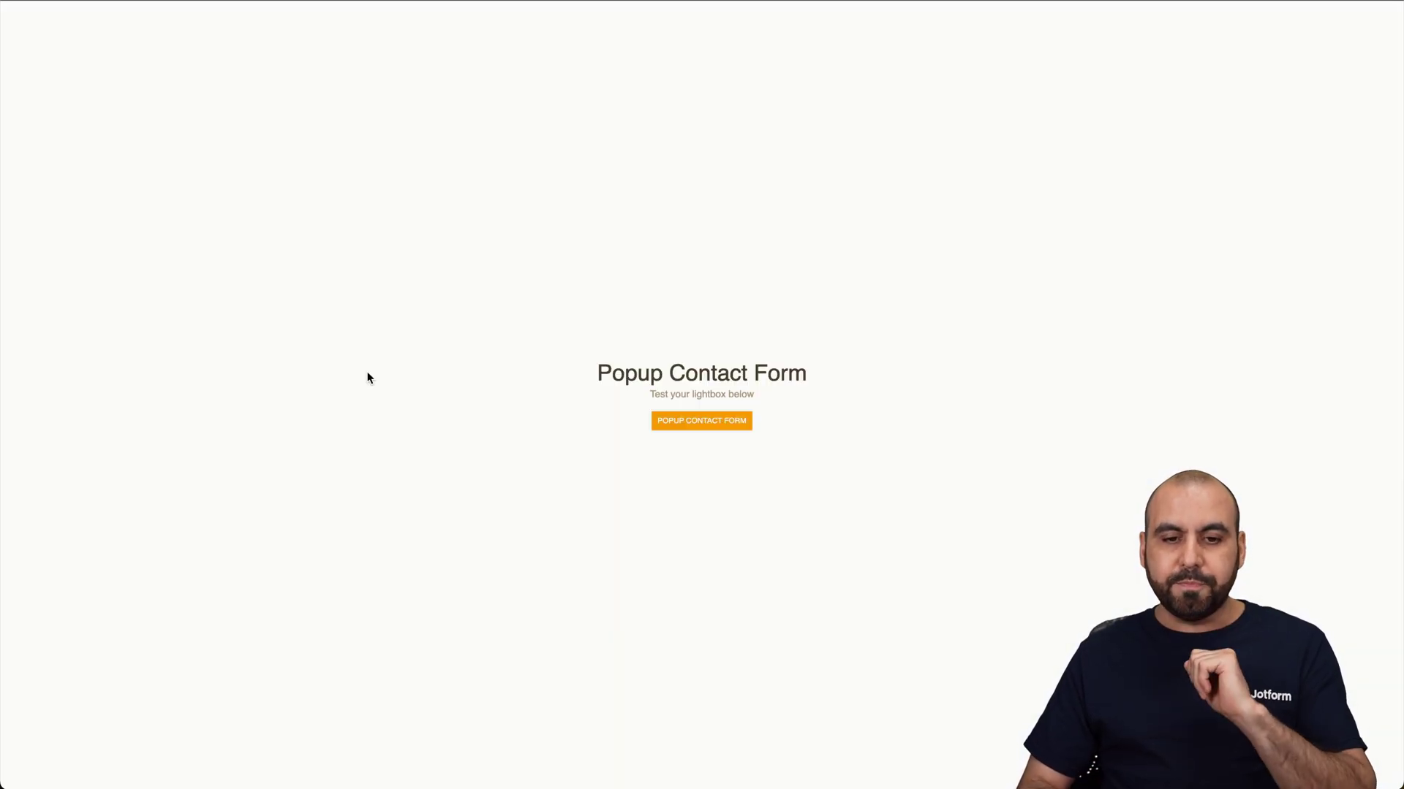
left_click(698, 432)
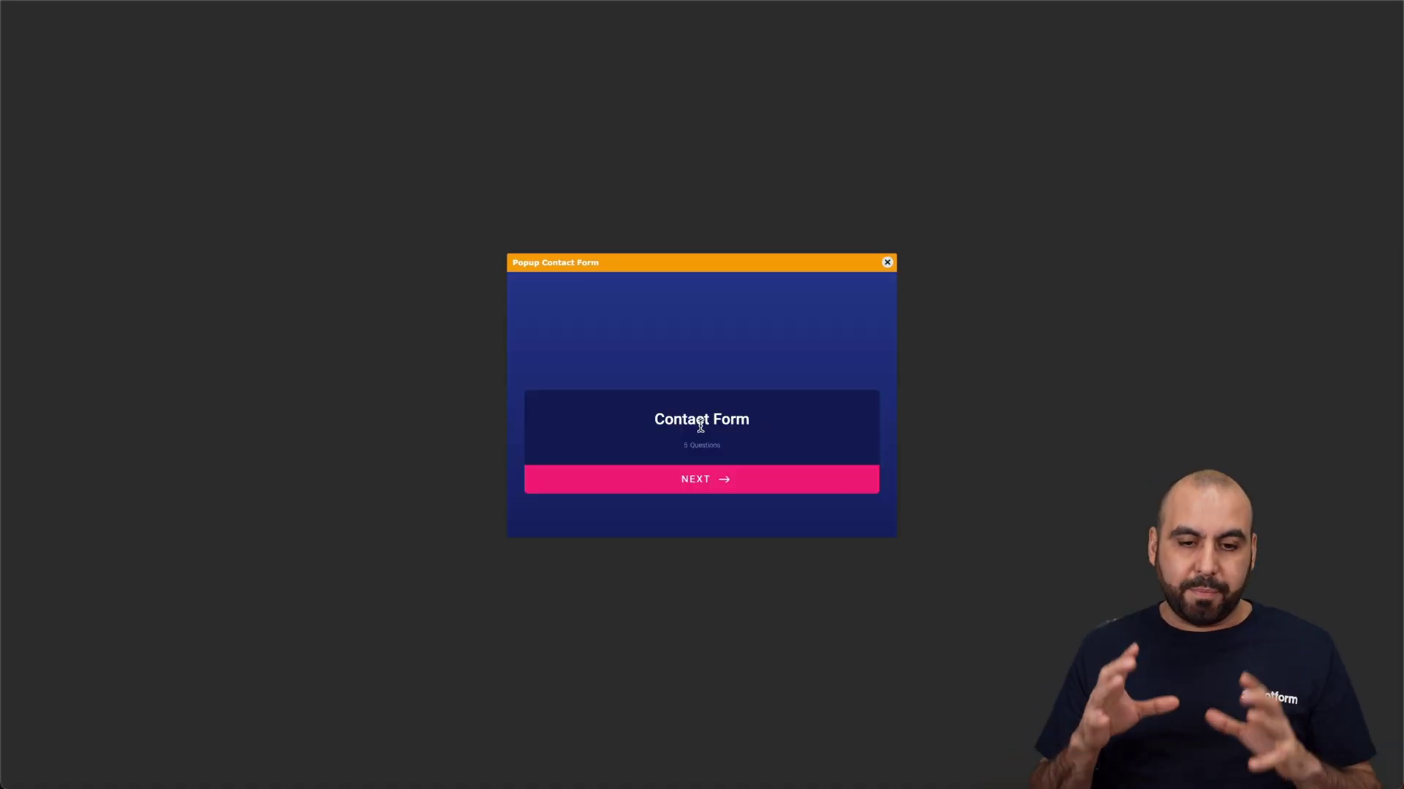
left_click(730, 479)
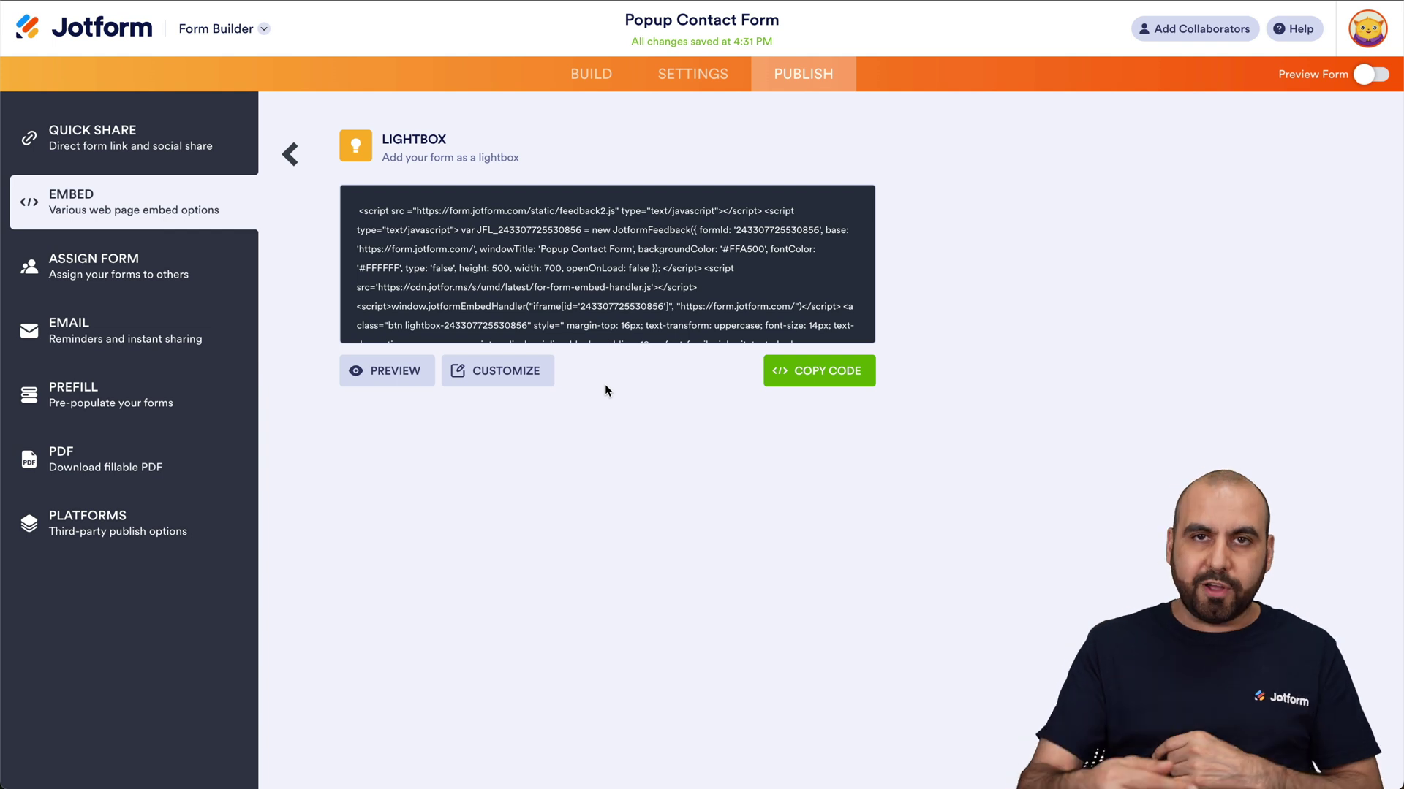
Copy the lightbox embed code and view the WordPress site's front page
left_click(816, 382)
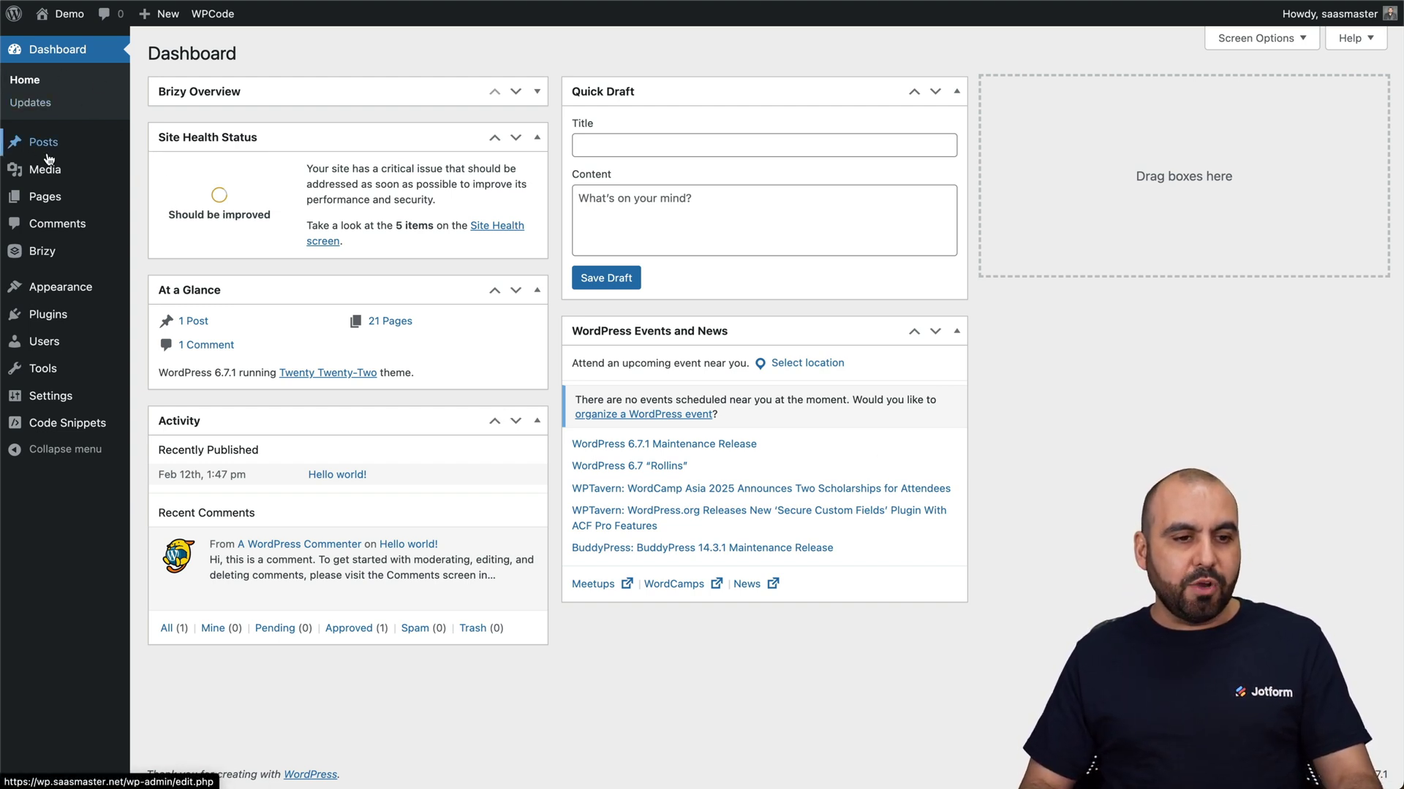
left_click(69, 14)
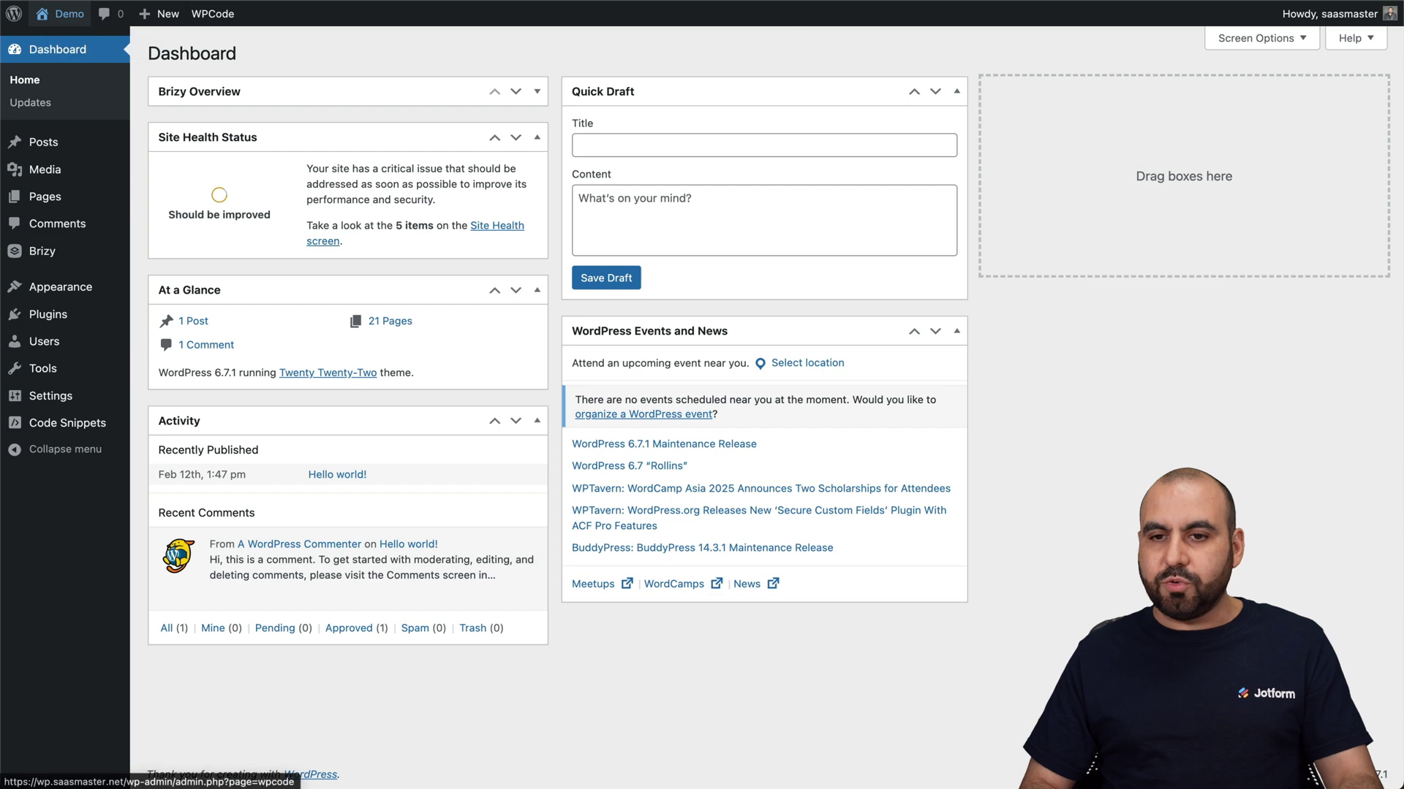
scroll(603, 307, "down", 3)
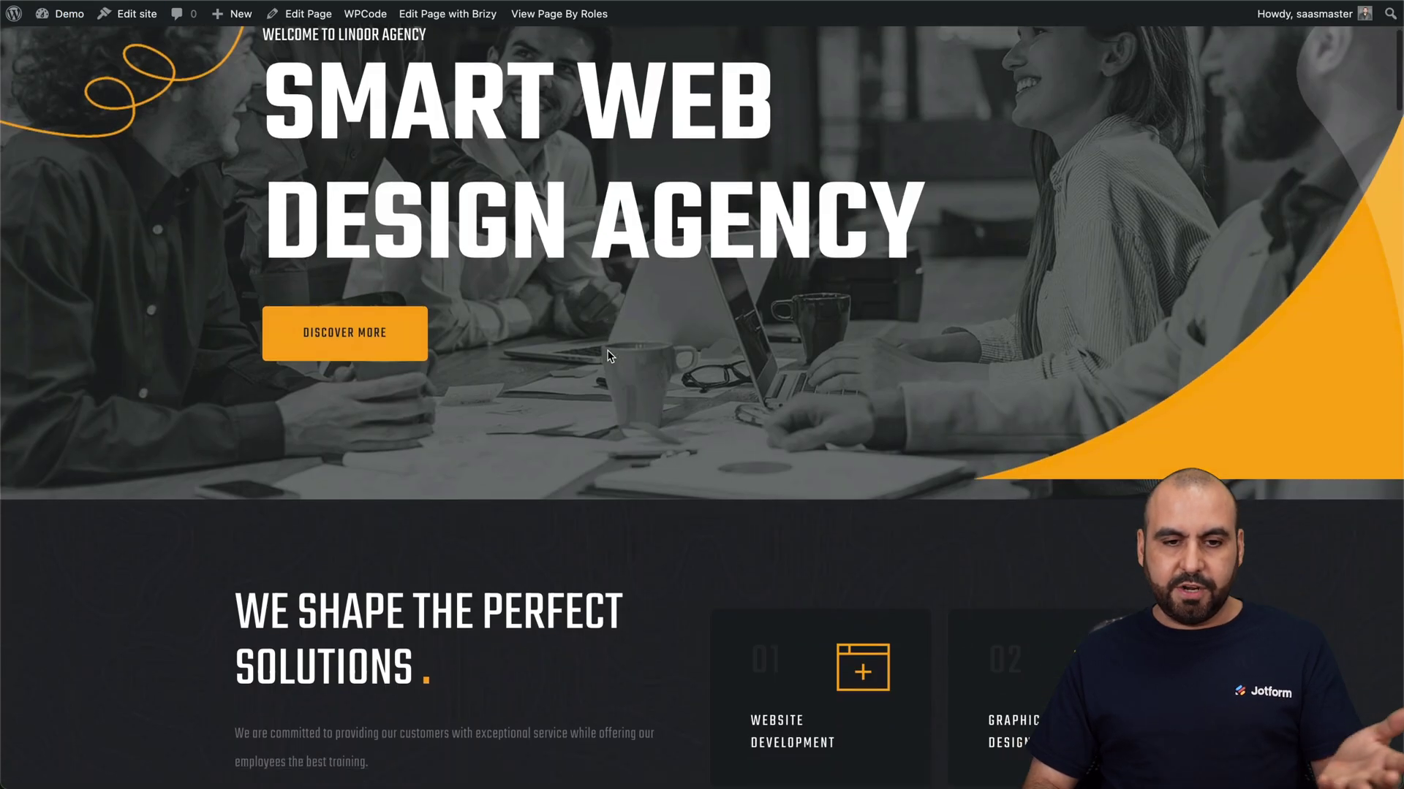
scroll(608, 351, "up", 2)
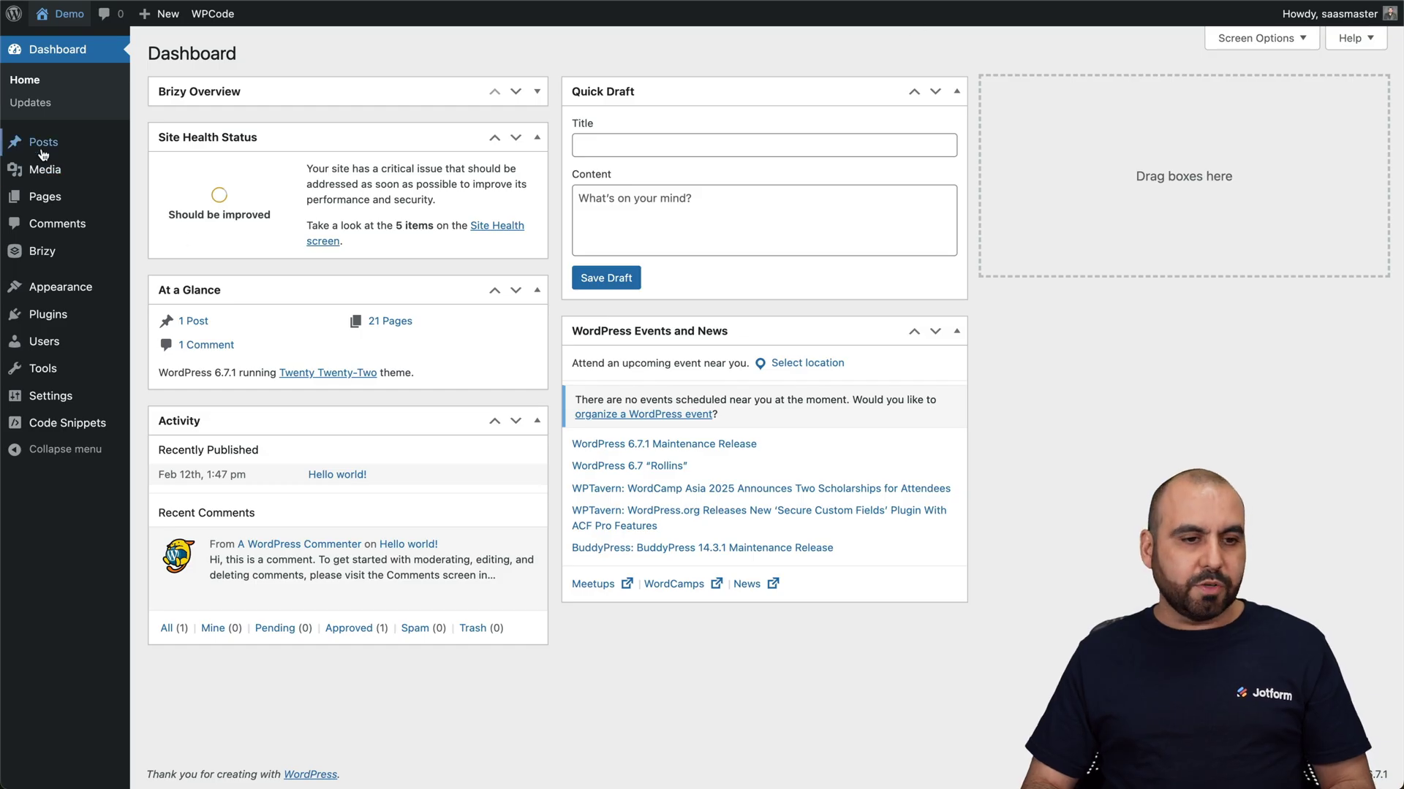
Open the Home page in the Brizy editor from the Pages list
left_click(45, 195)
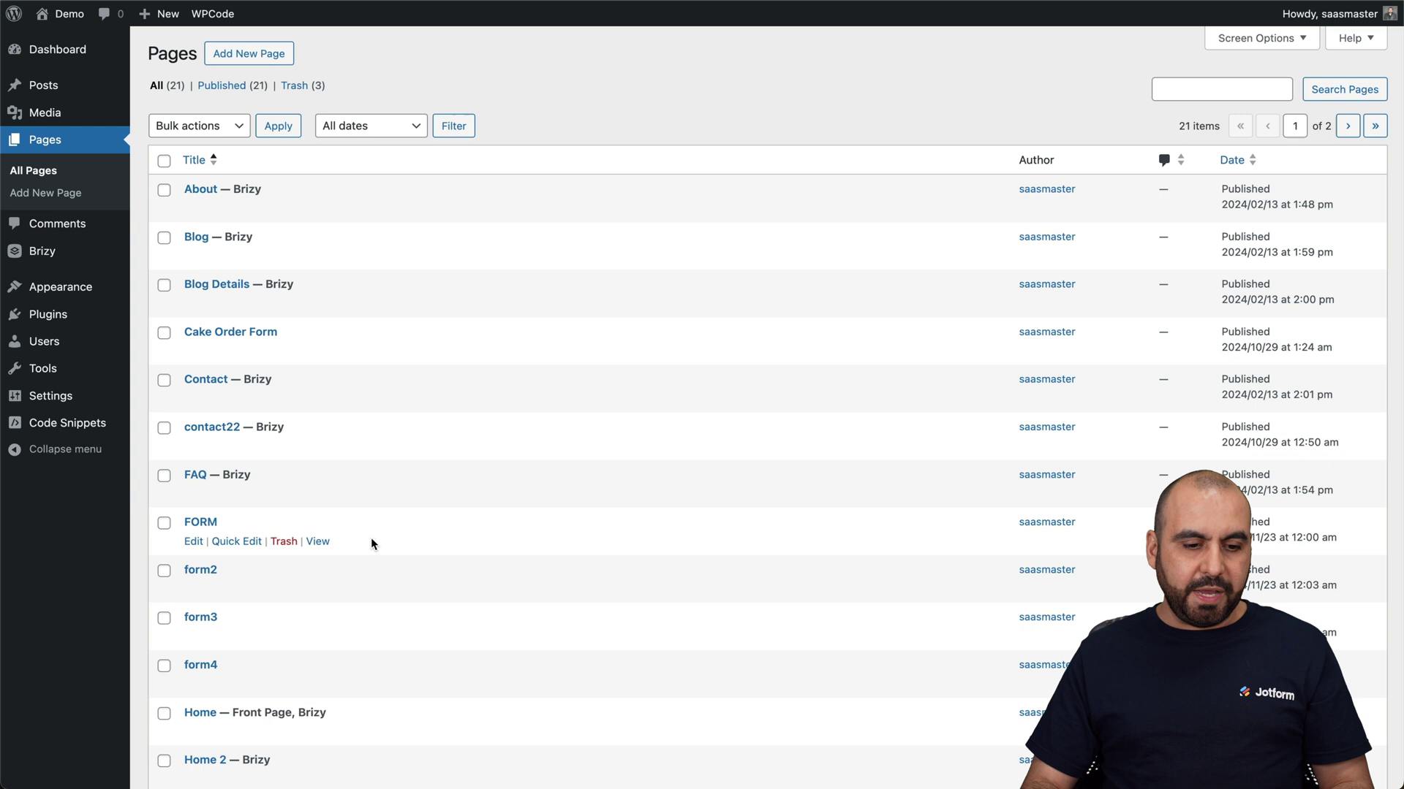
scroll(370, 541, "down", 2)
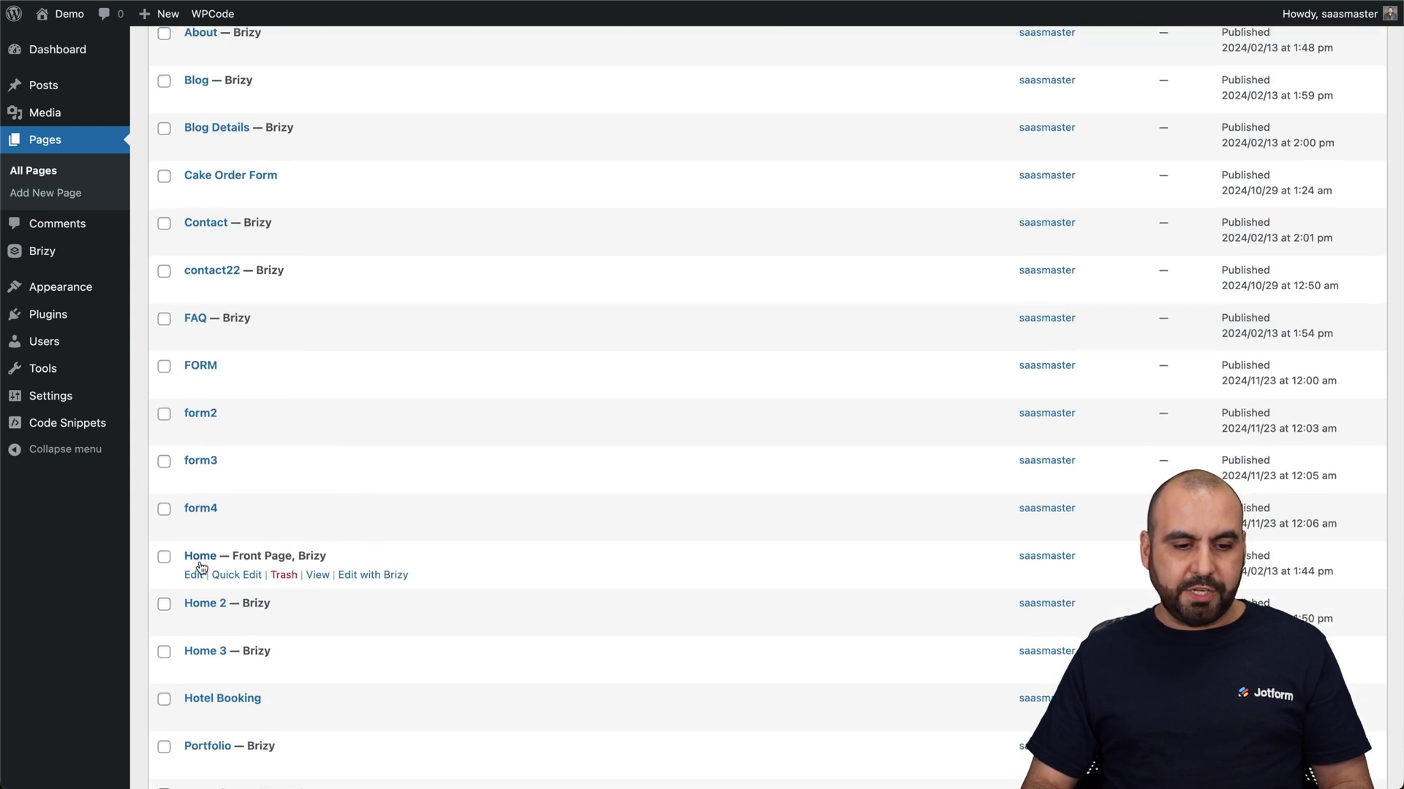
left_click(383, 580)
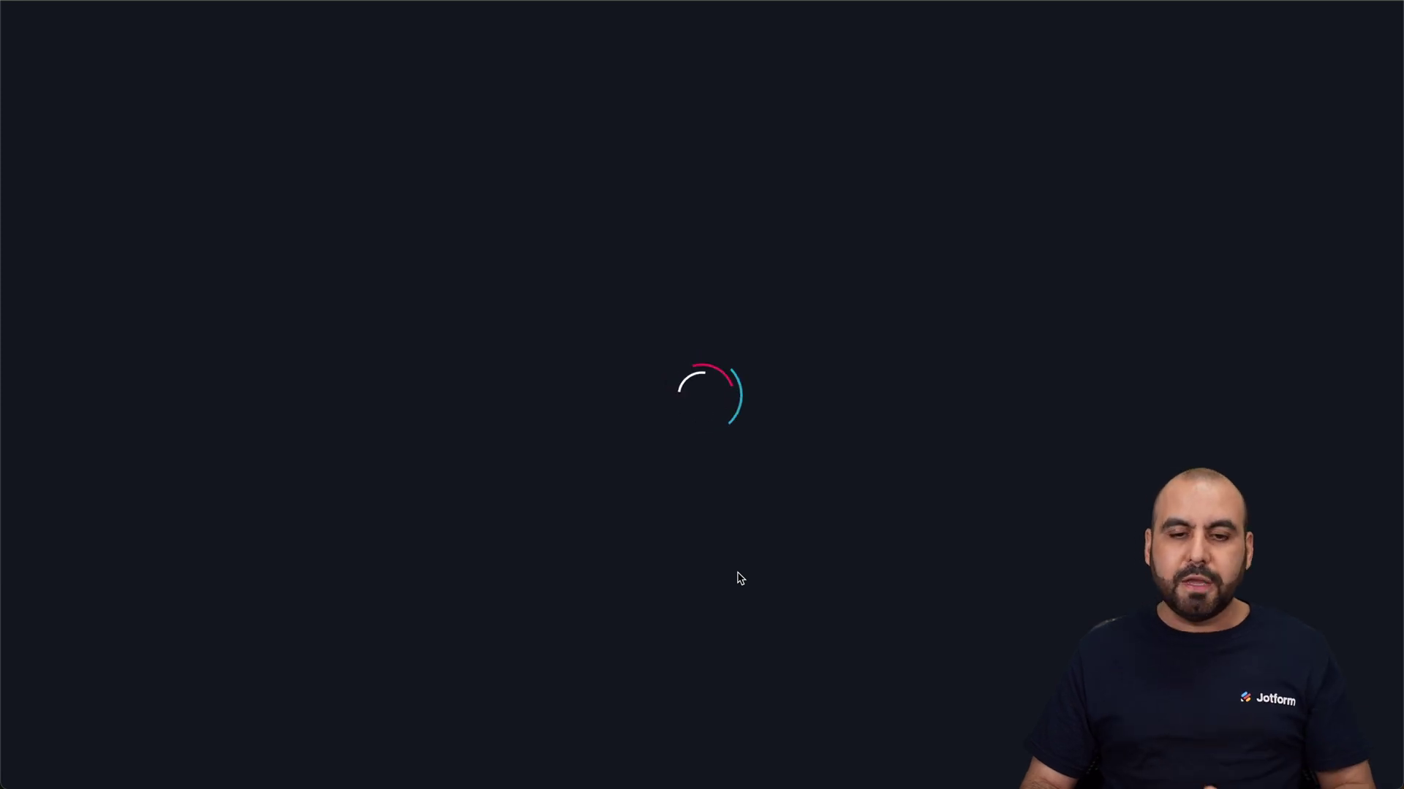
Place a WordPress Shortcode element under the hero's Discover More button
scroll(737, 571, "down", 4)
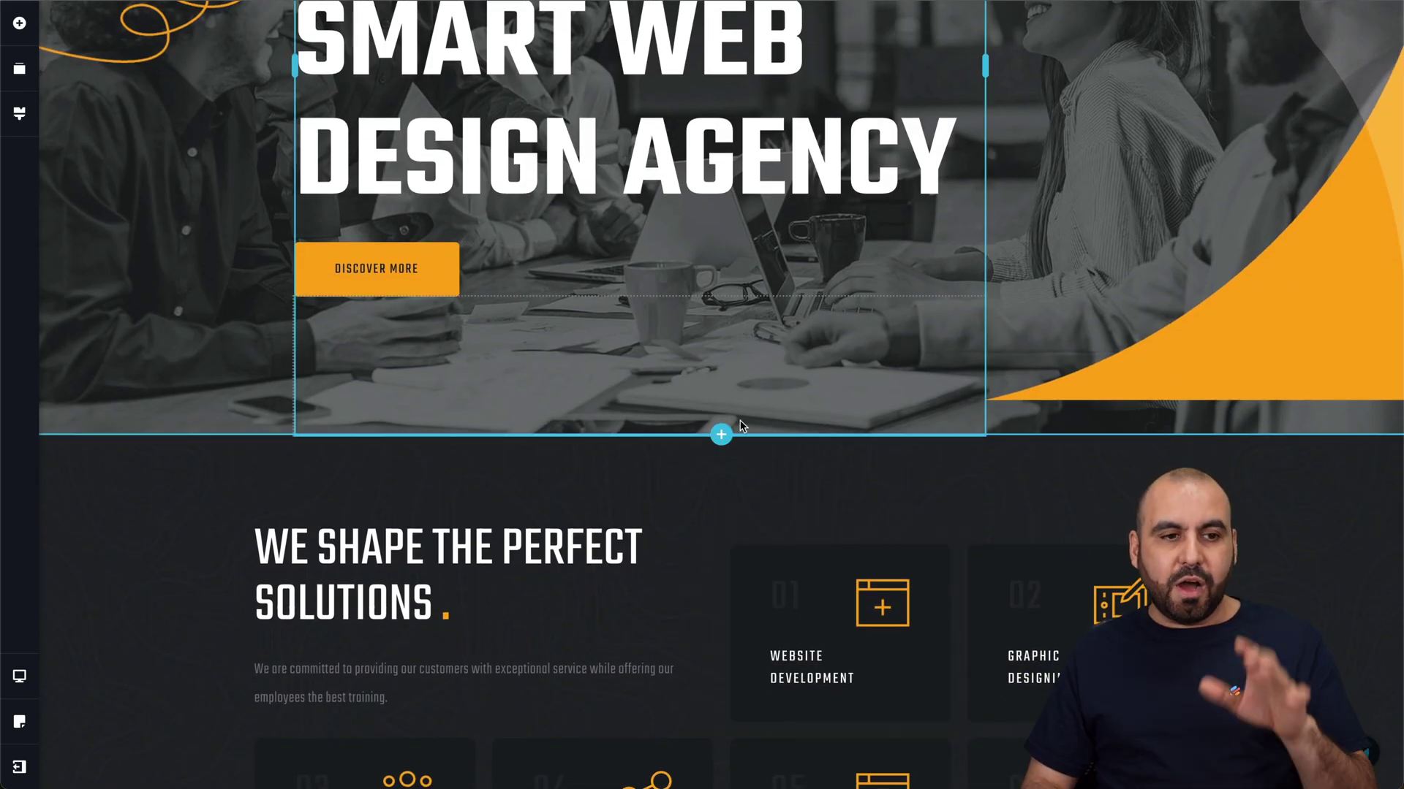
left_click(16, 20)
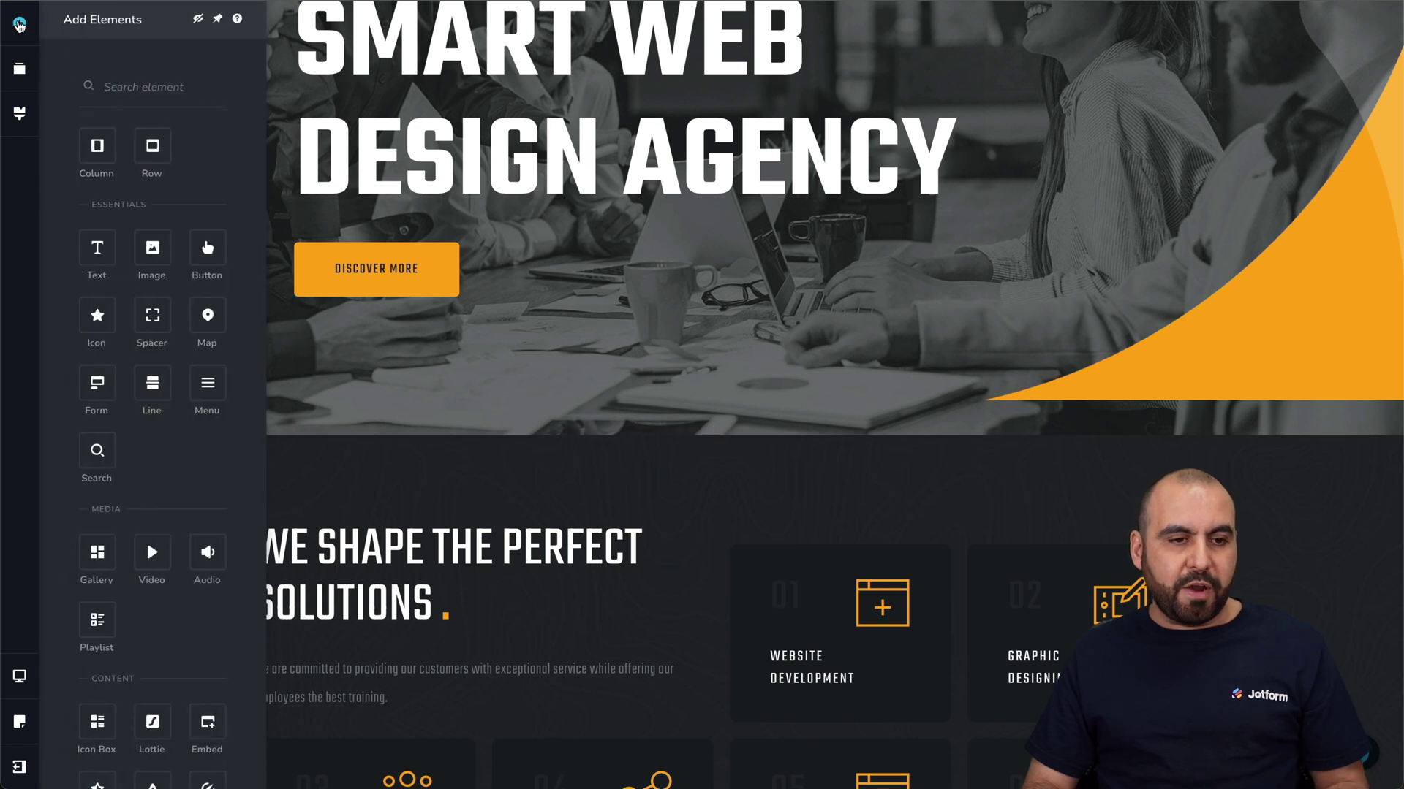
scroll(219, 643, "down", 2)
scroll(219, 647, "down", 10)
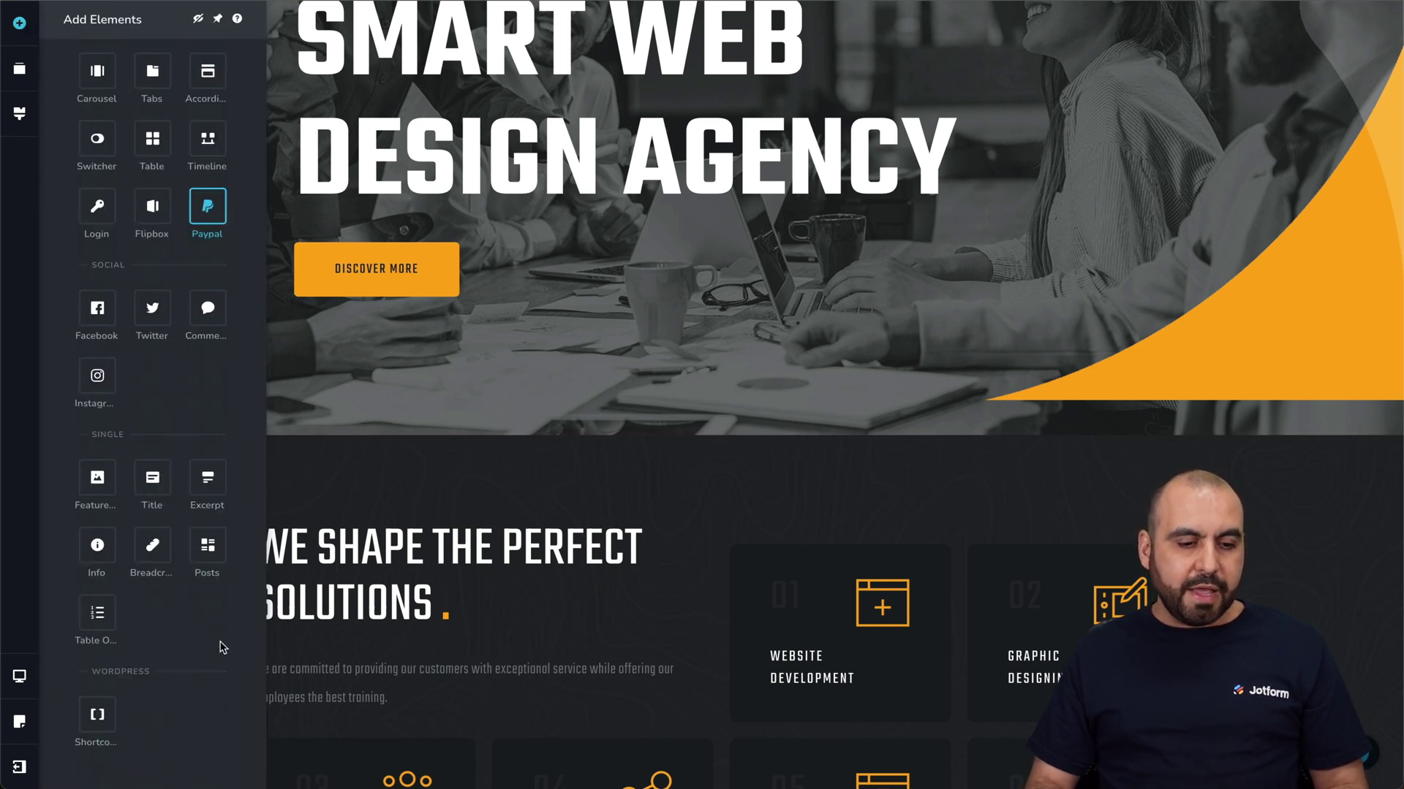
left_click_drag(99, 716, 420, 307)
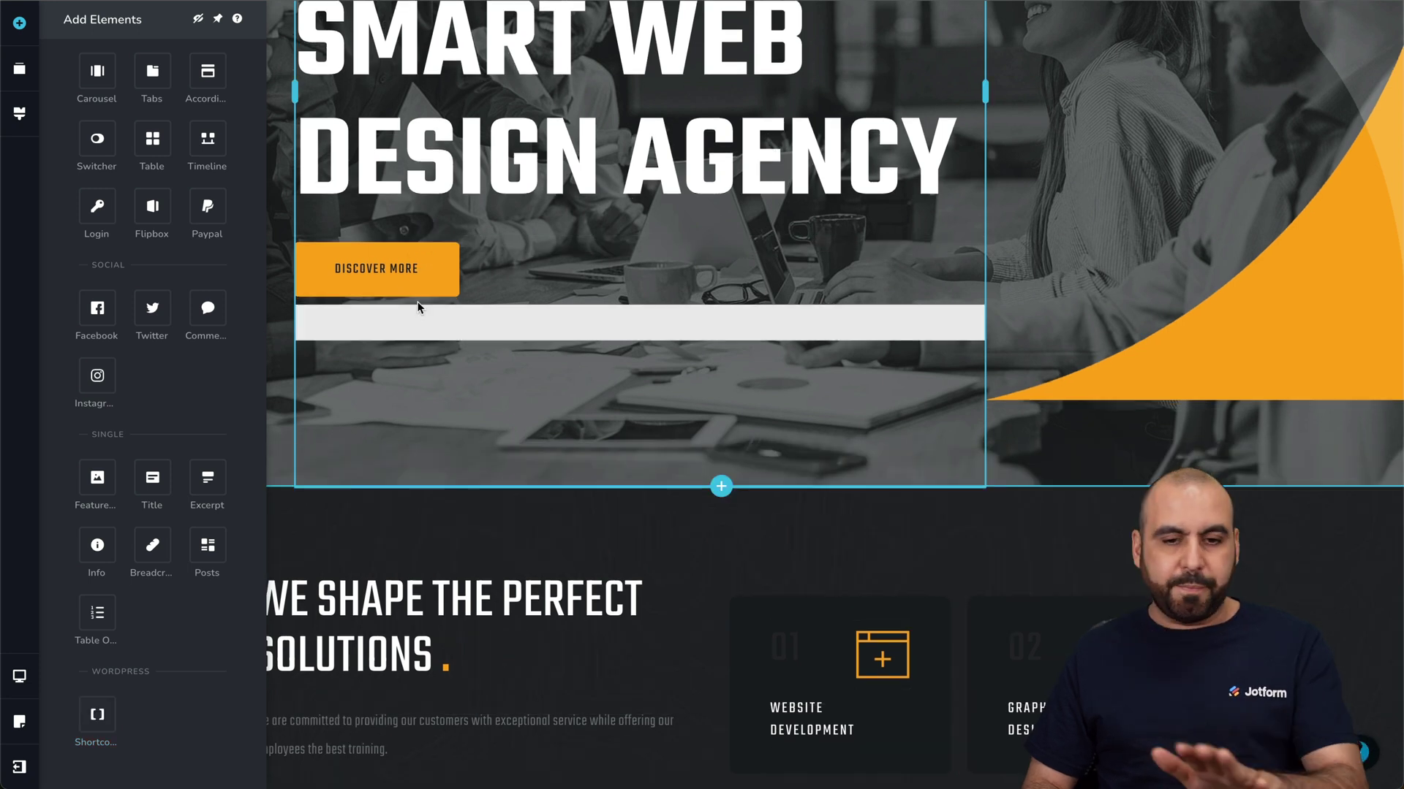
Paste the Jotform lightbox embed code into the new shortcode block
left_click(594, 326)
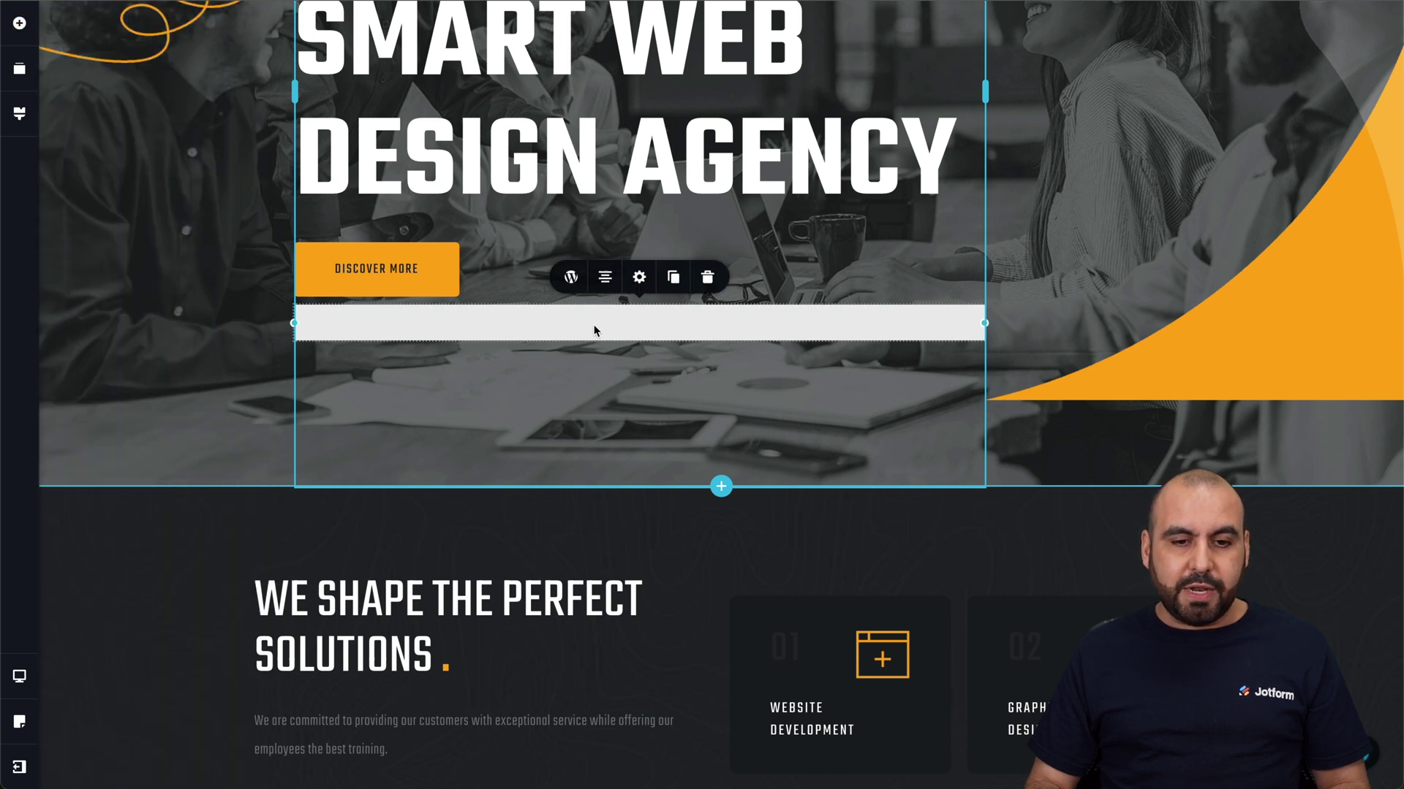
left_click(571, 278)
left_click(503, 228)
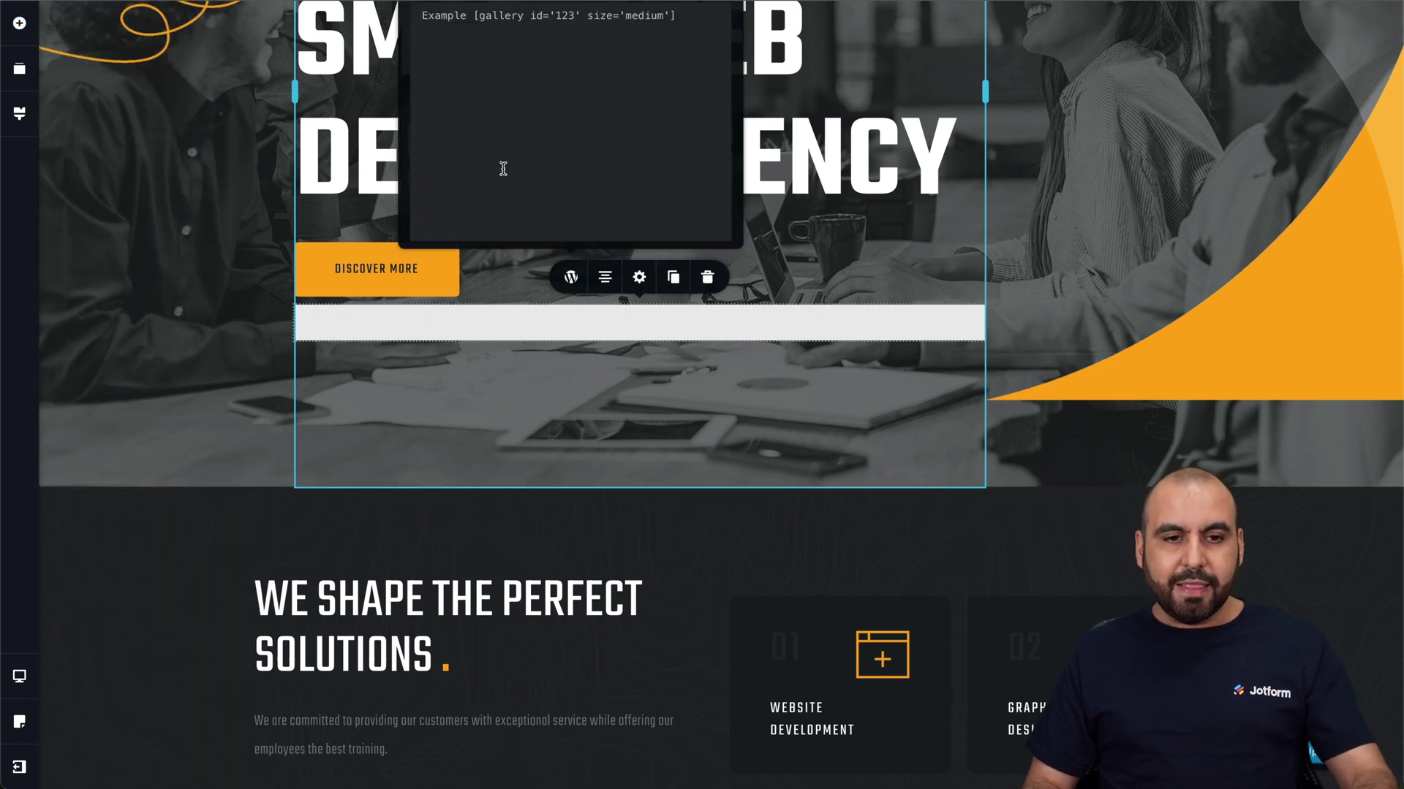
key("ctrl+v")
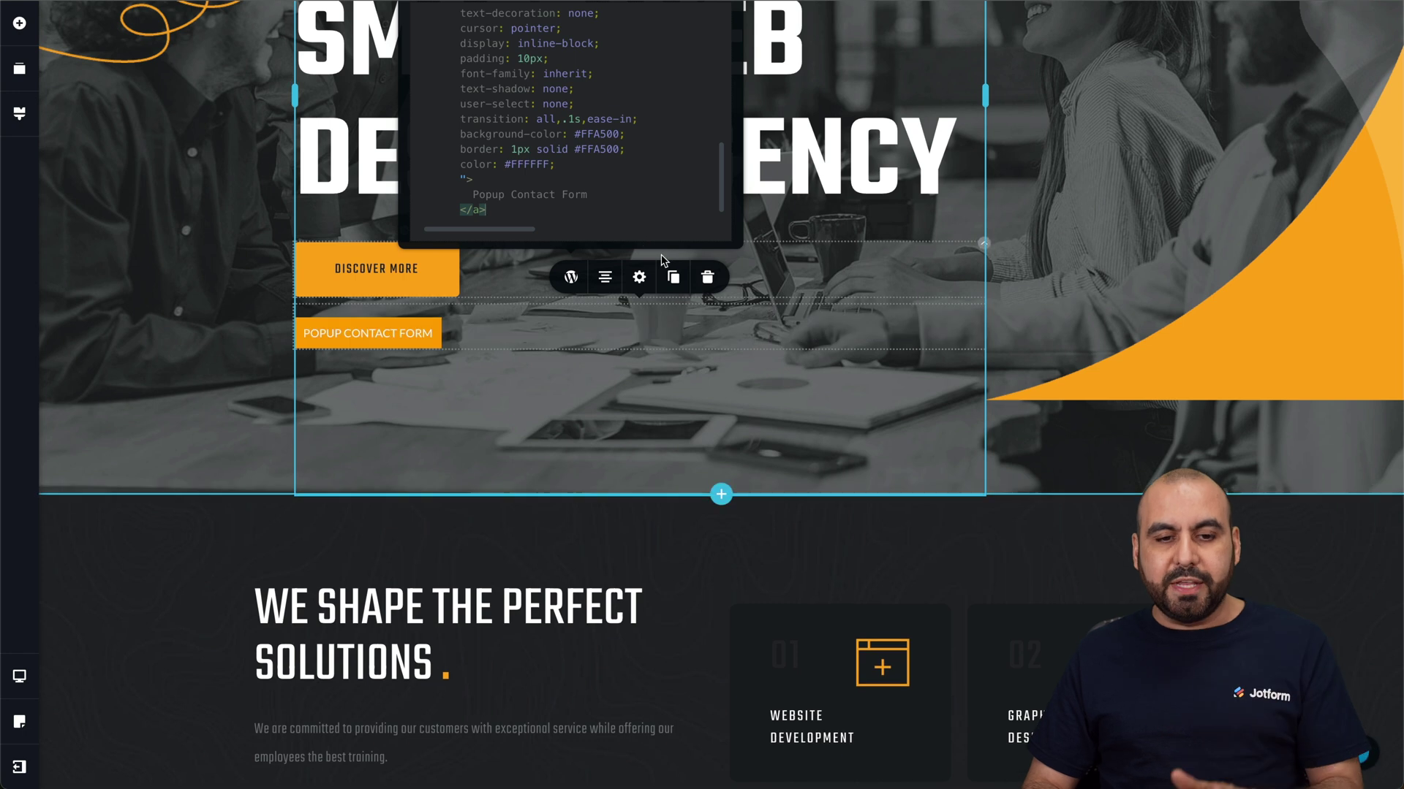
left_click(573, 278)
left_click(559, 222)
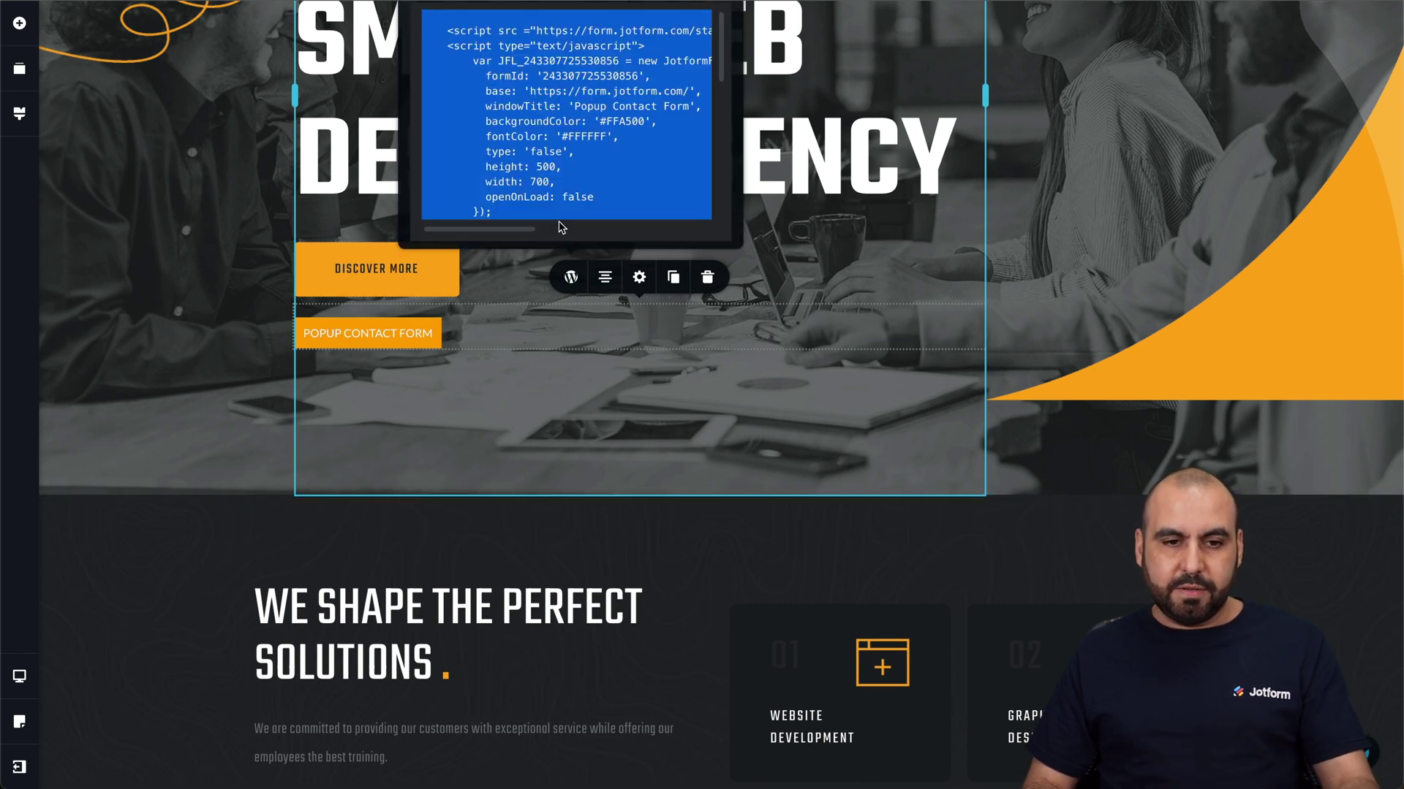
left_click(567, 190)
Close the shortcode editor and delete the Discover More button
left_click(569, 278)
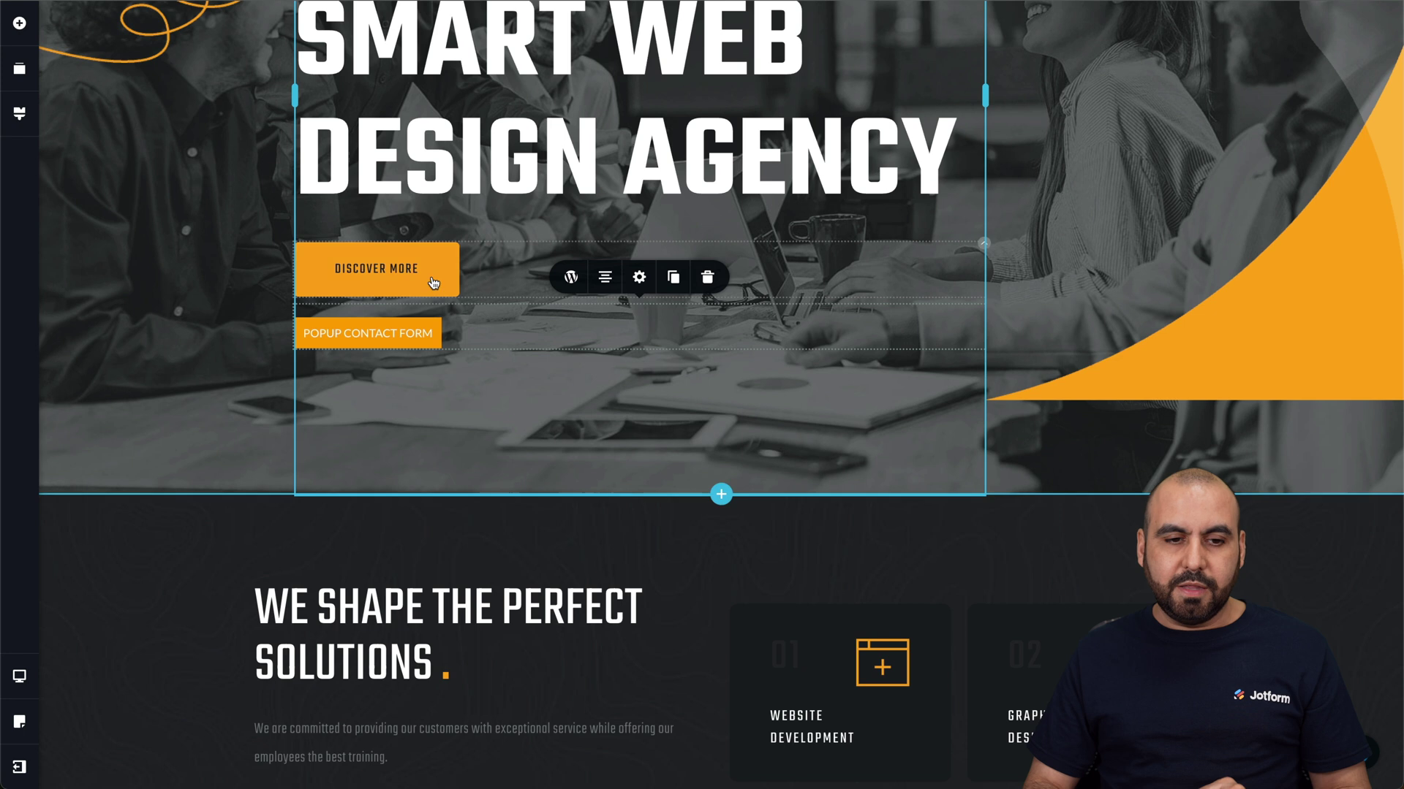
left_click(456, 294)
left_click(500, 325)
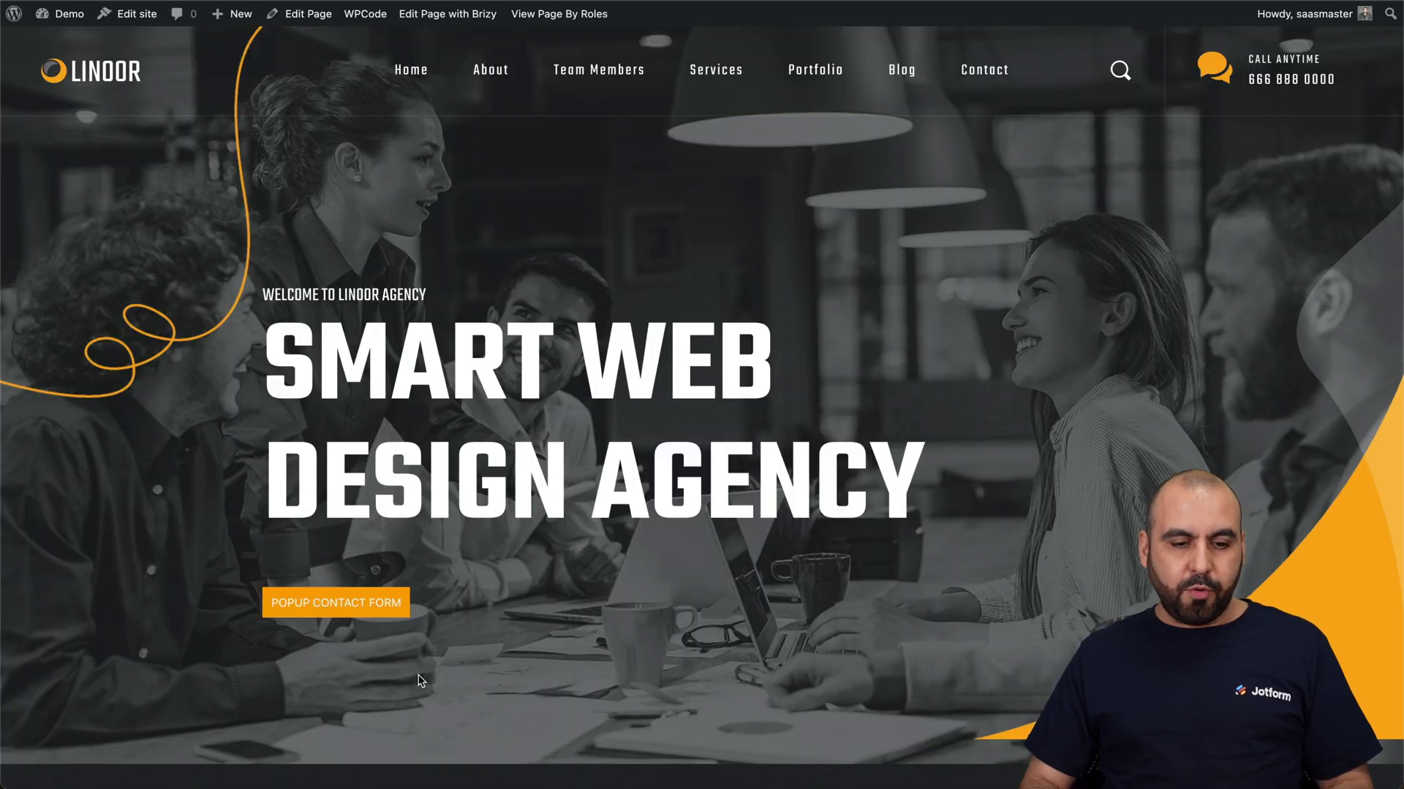
Test the live Popup Contact Form popup from the welcome screen through Name to Email, then close it
left_click(374, 616)
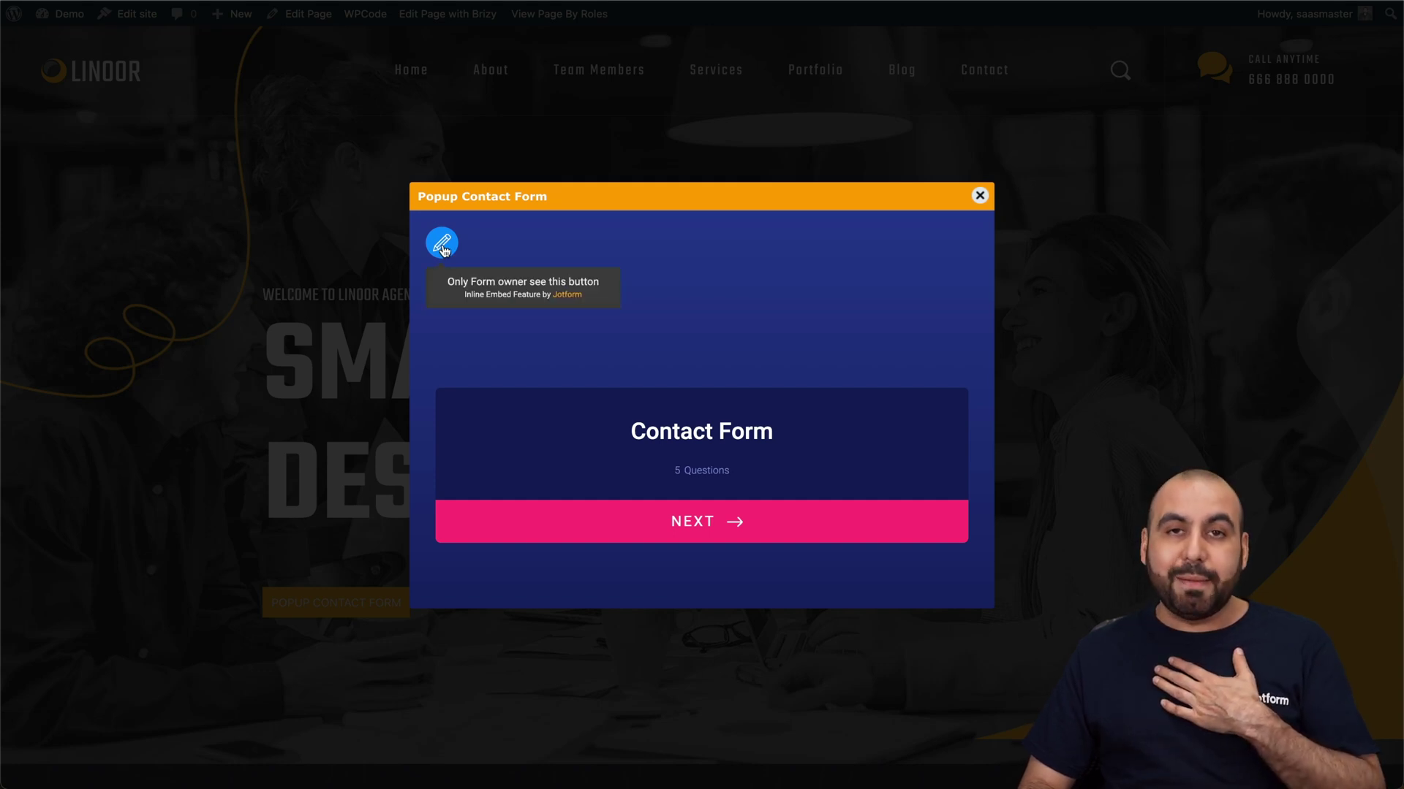
left_click(743, 539)
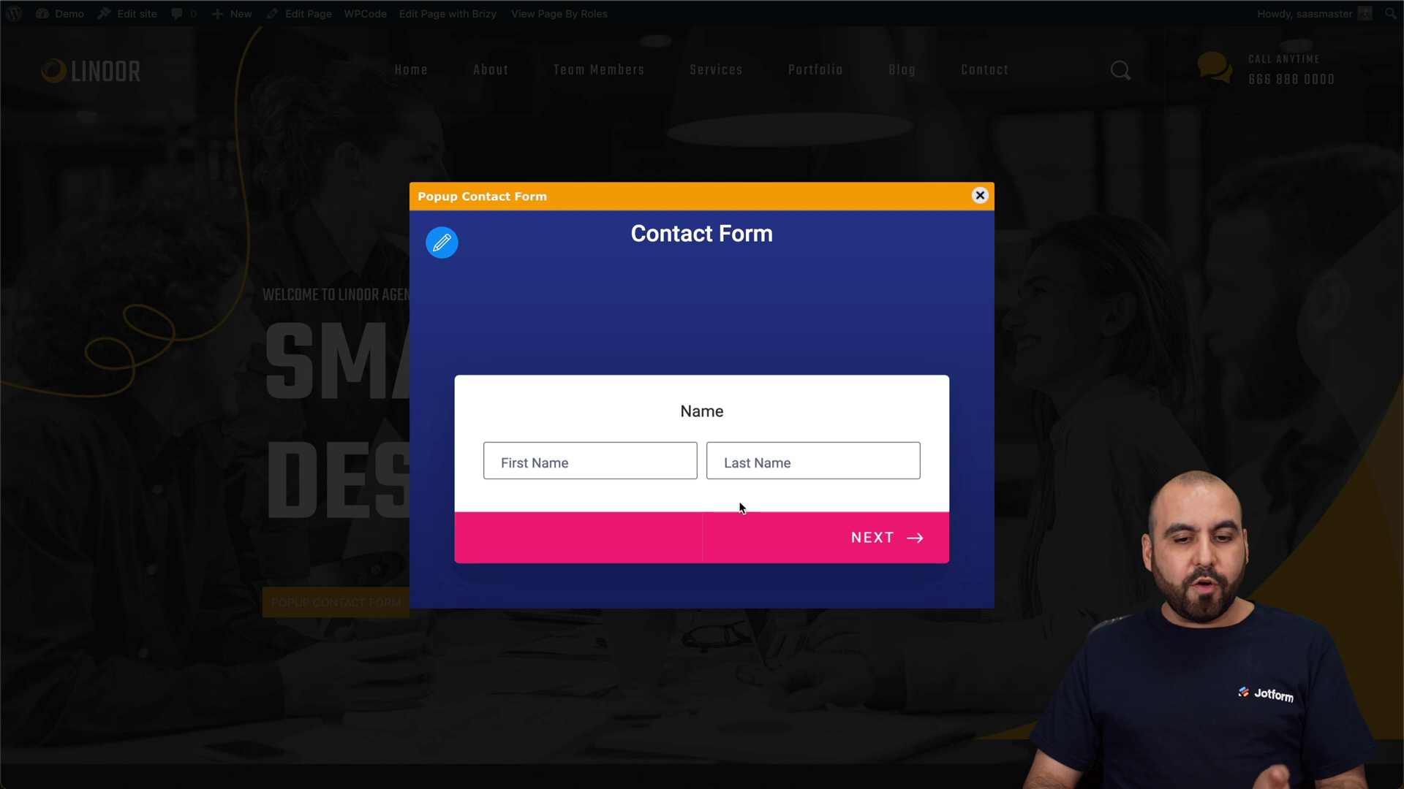
left_click(783, 547)
left_click(678, 448)
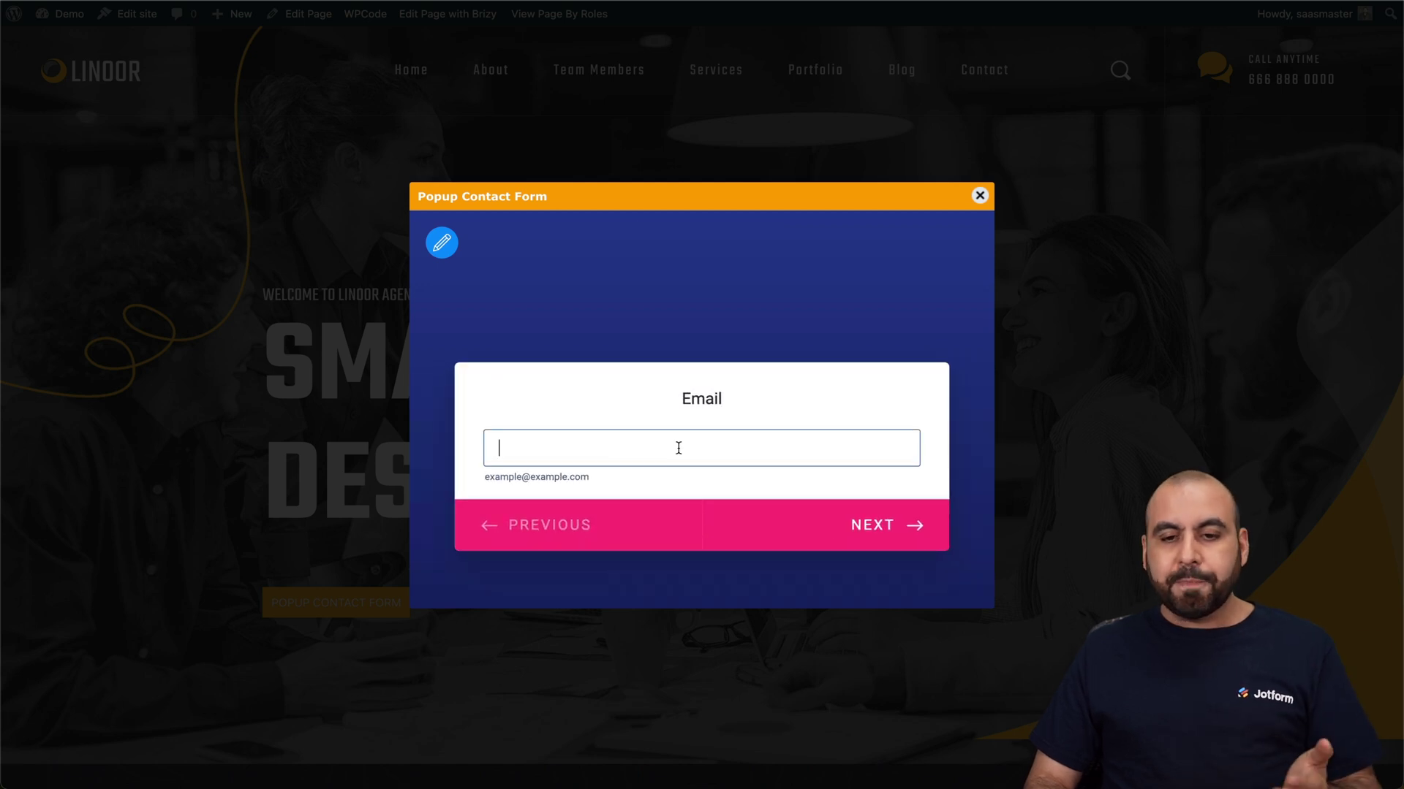
left_click(980, 196)
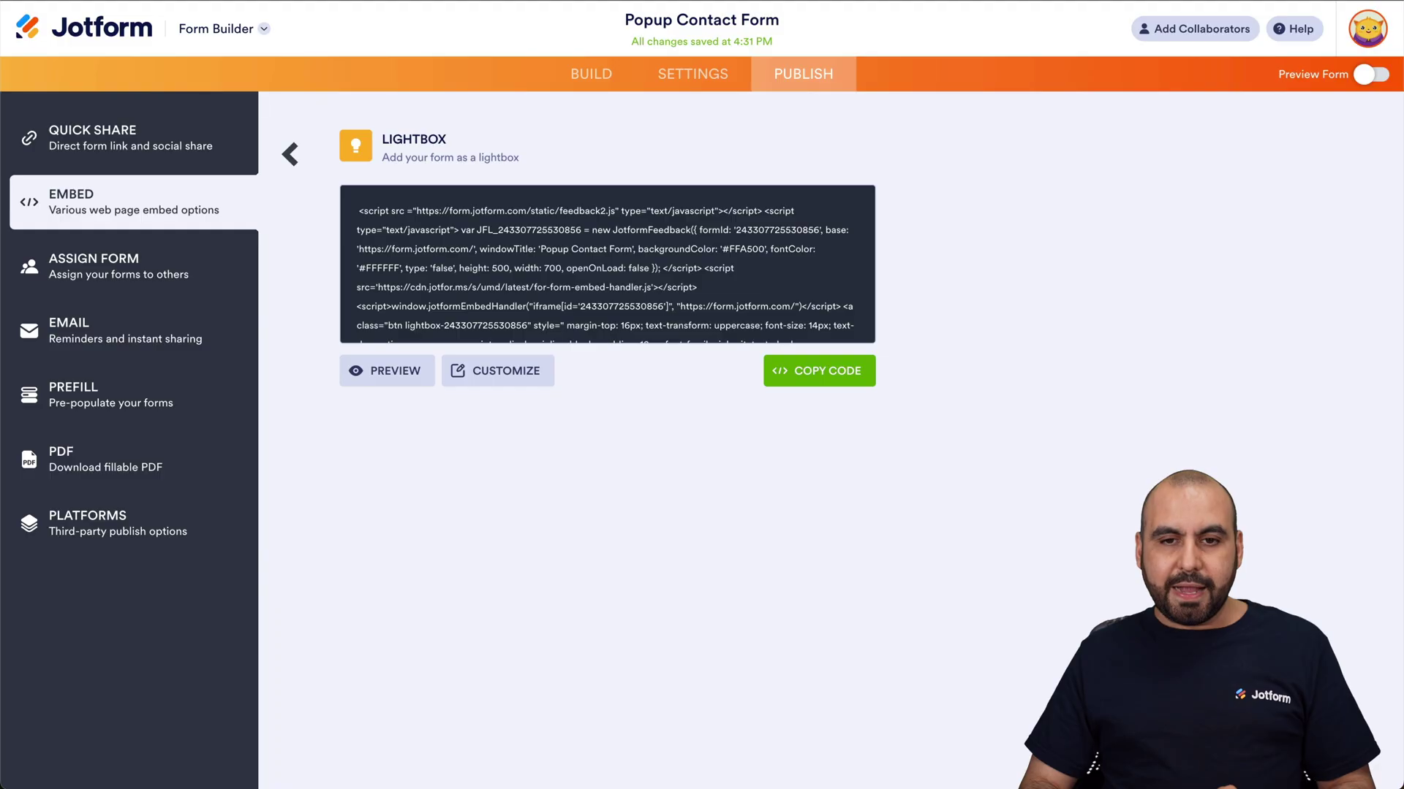
Set the lightbox title bar background to magenta #ef00ff and preview the lightbox
left_click(510, 376)
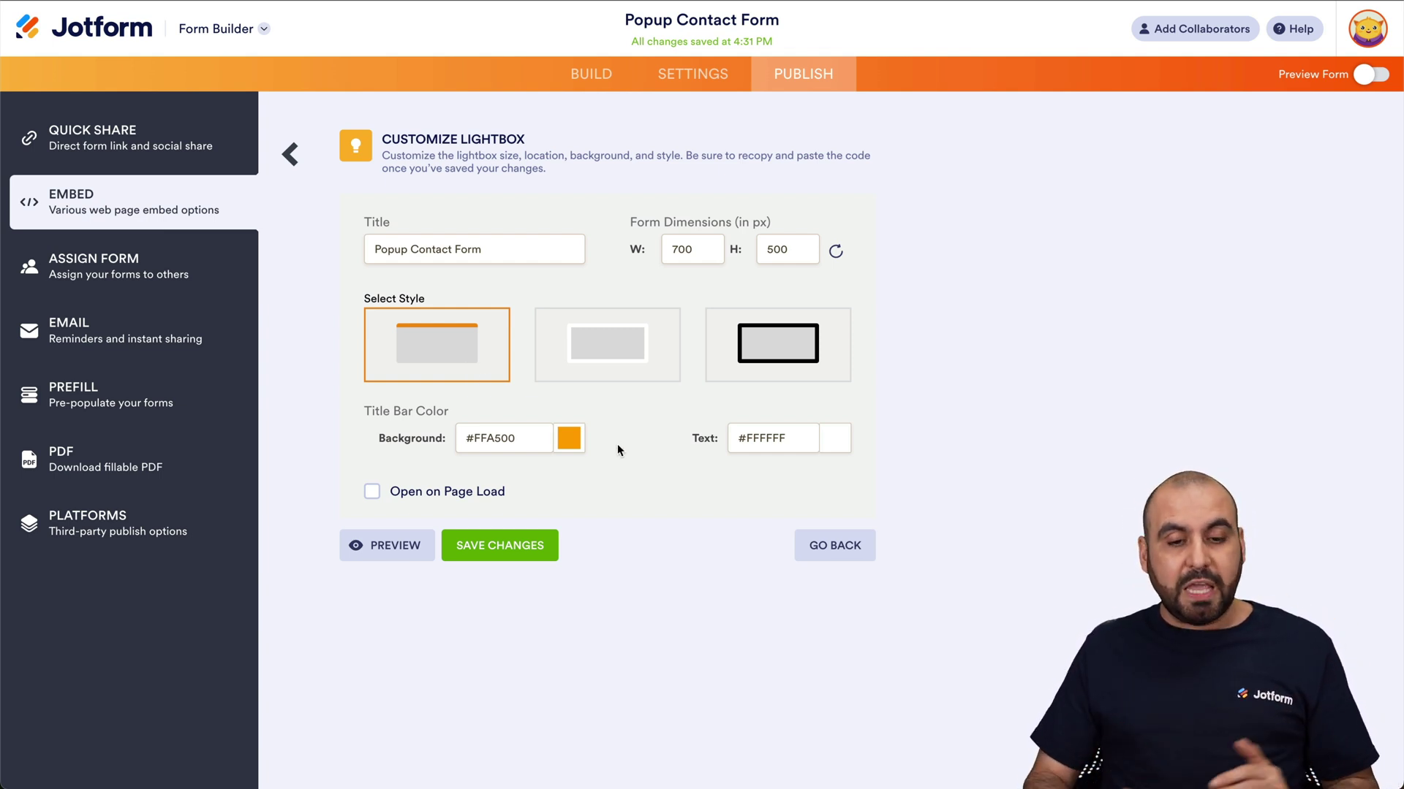
left_click(570, 438)
left_click(529, 589)
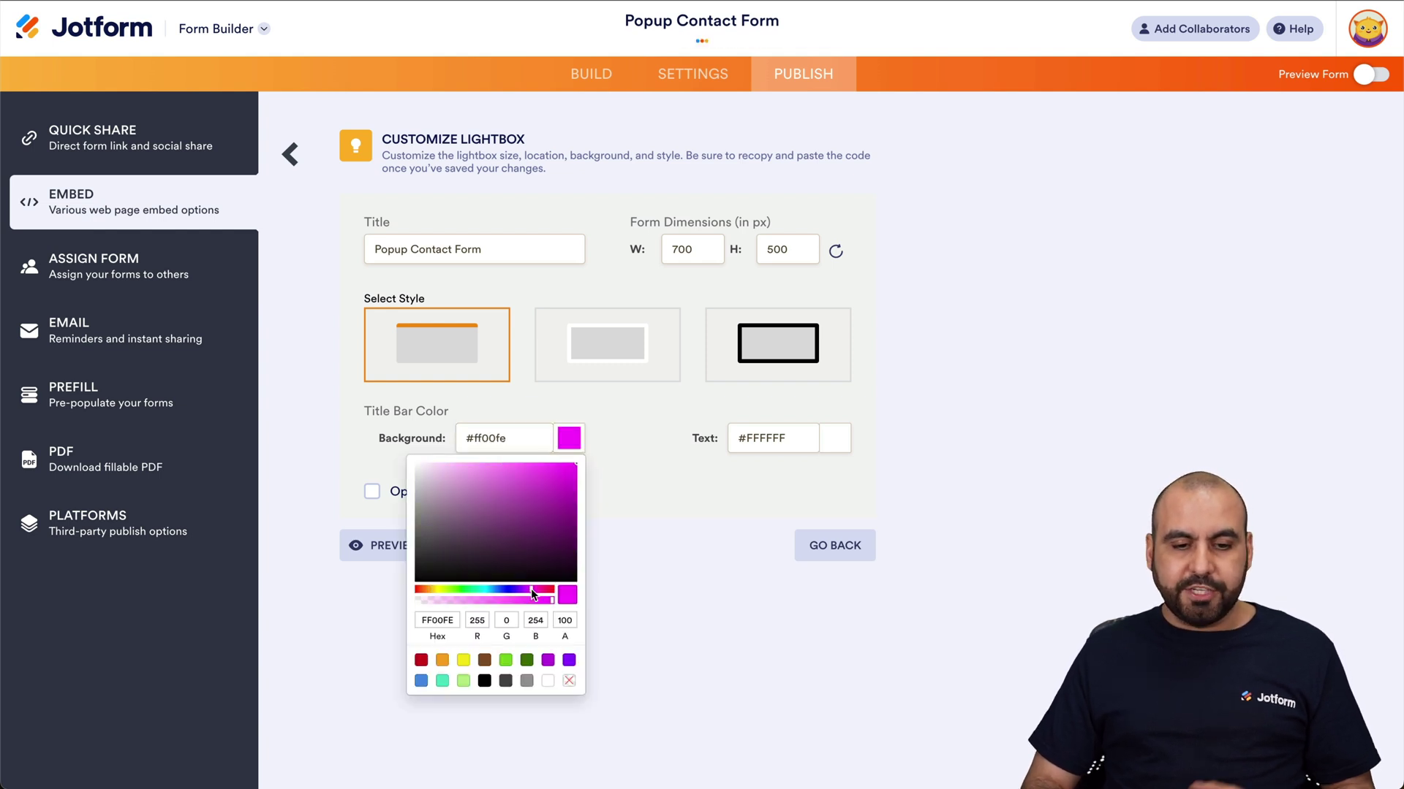
left_click(629, 516)
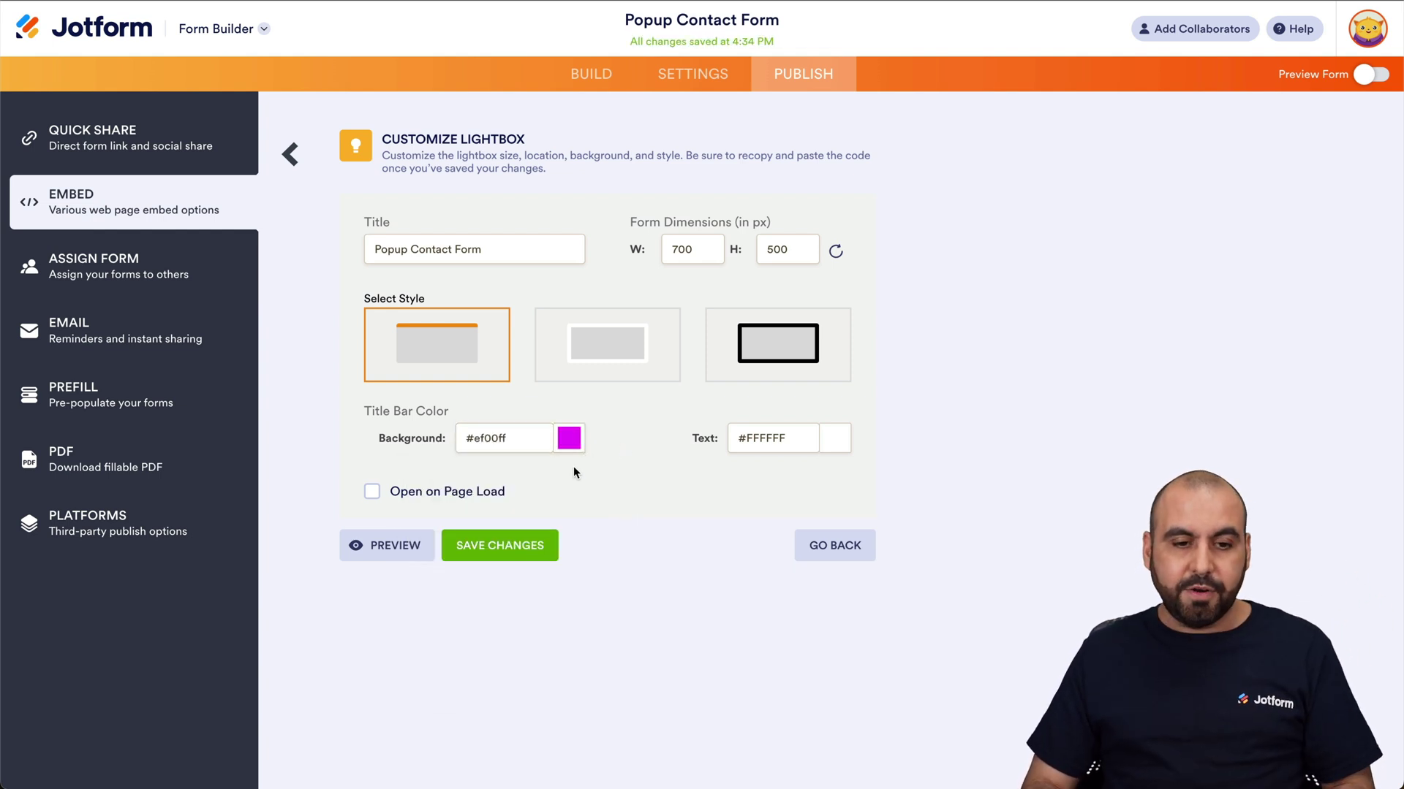
left_click(388, 545)
left_click(677, 427)
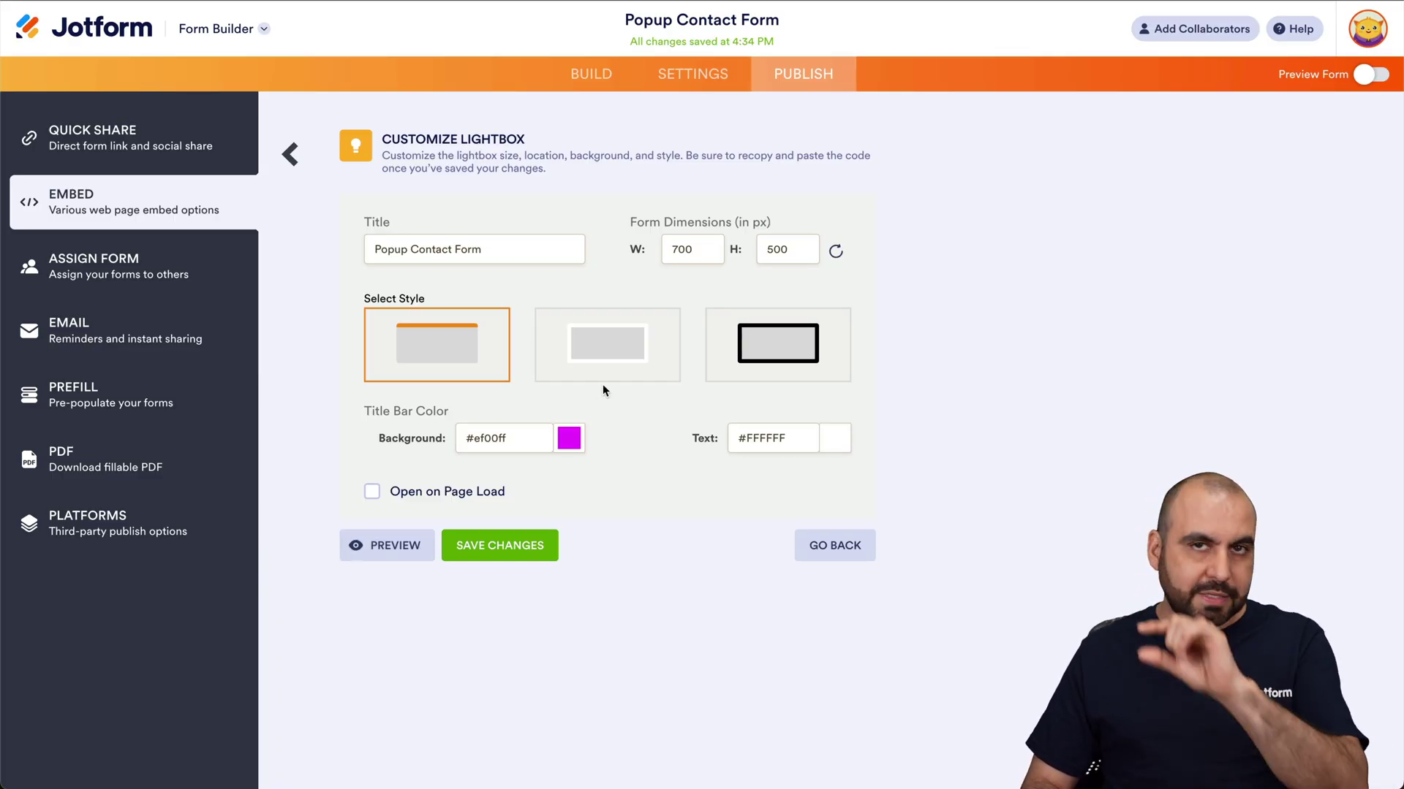
Preview the white-border lightbox style, then switch to and preview the black-border style
left_click(629, 361)
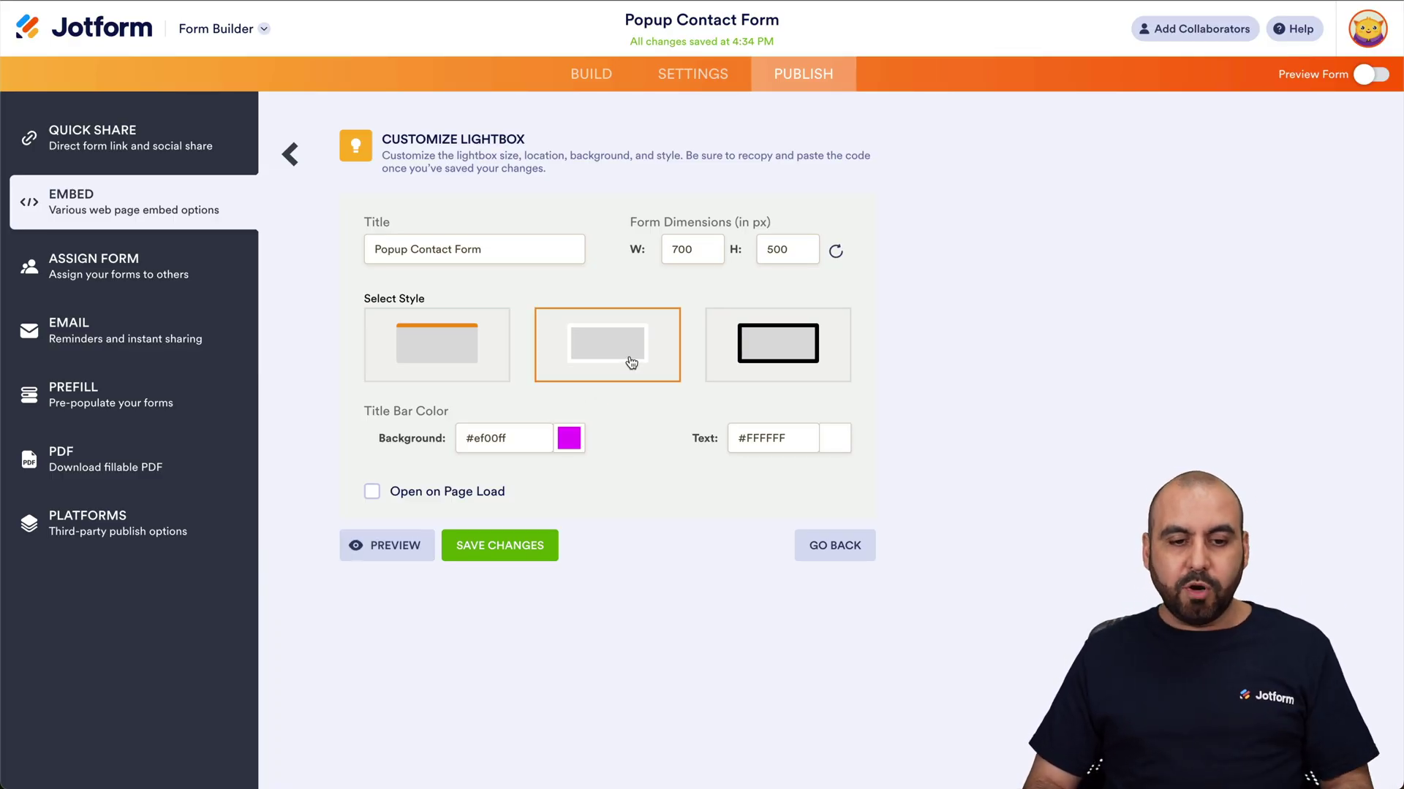
left_click(410, 541)
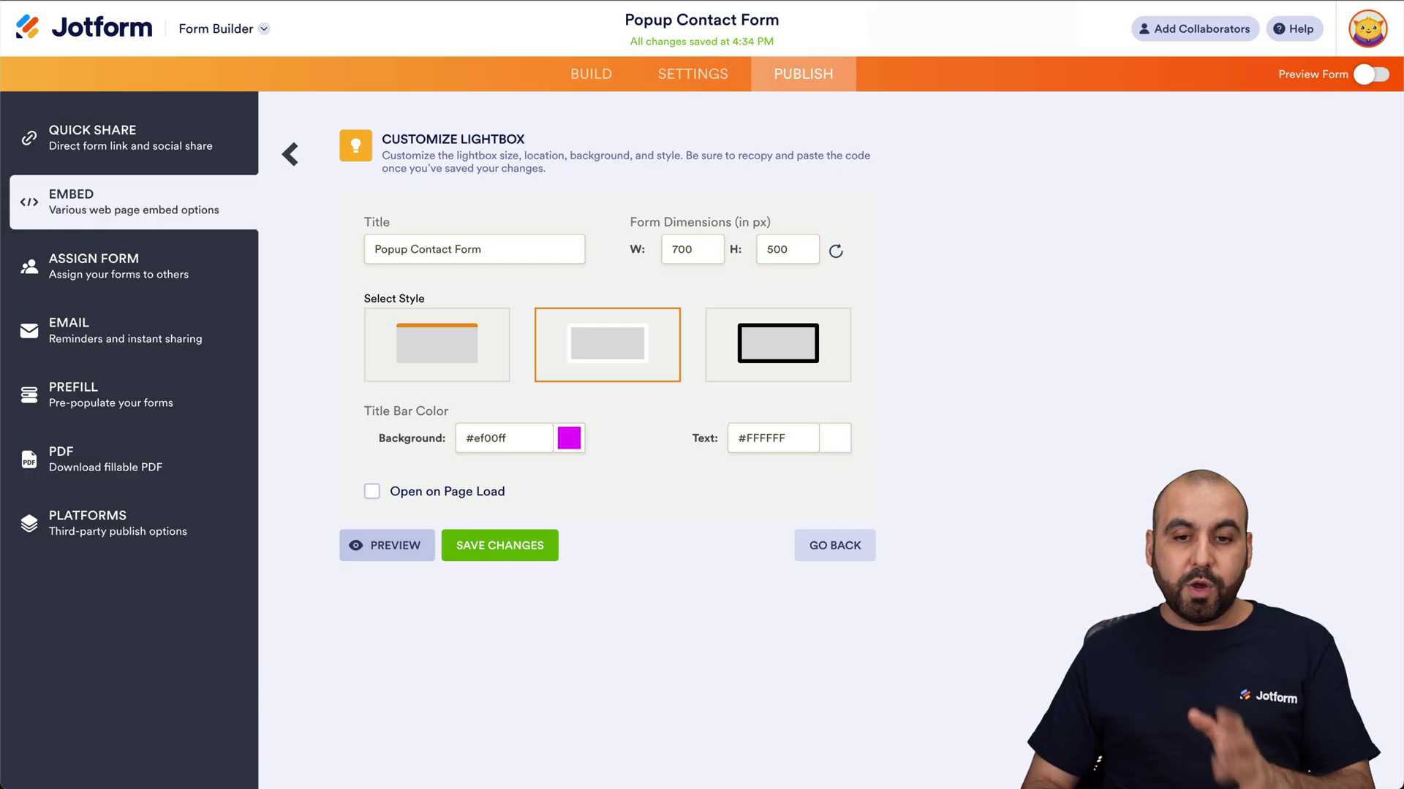
left_click(776, 335)
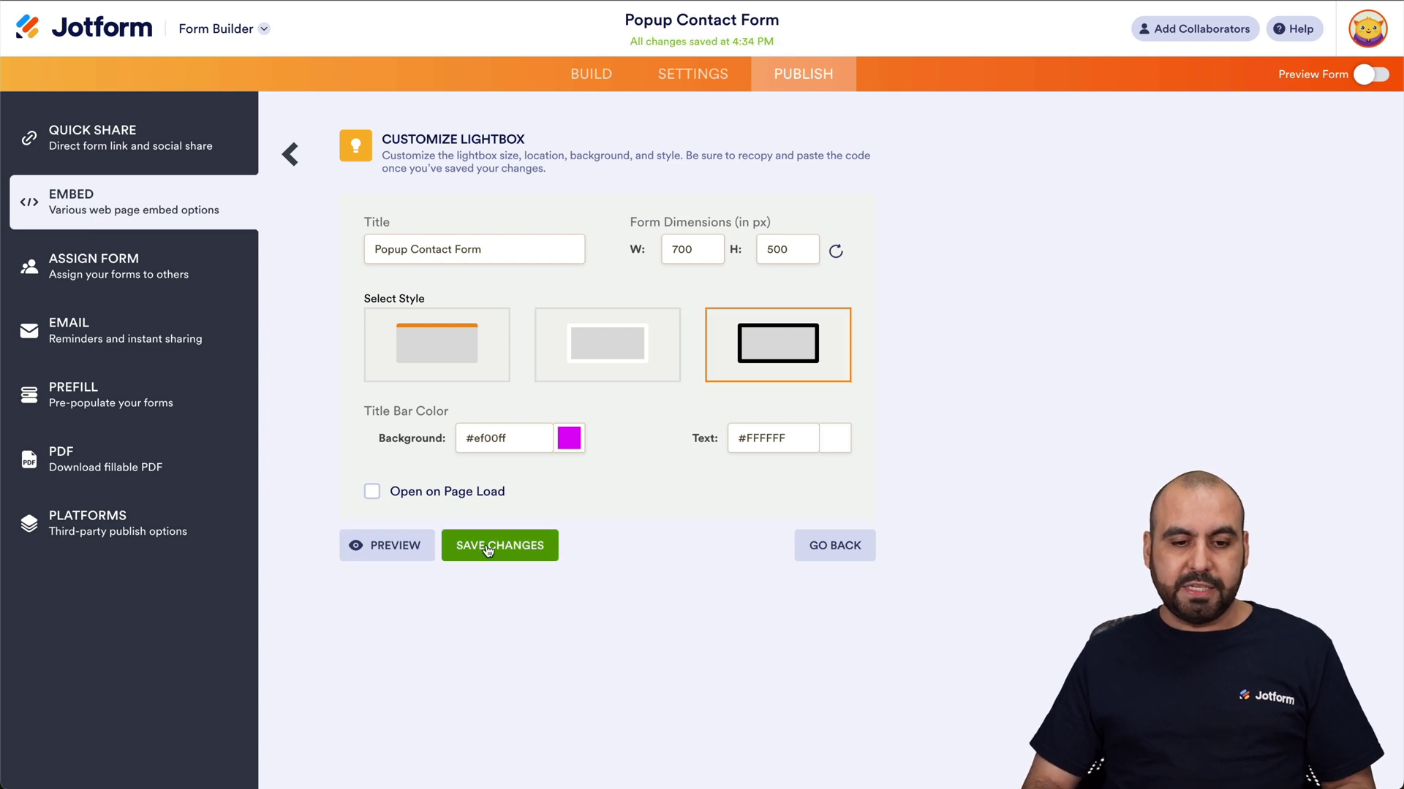
left_click(386, 546)
Reselect the white-border style, retitle the lightbox 'CONTACT', and save the lightbox settings
left_click(673, 426)
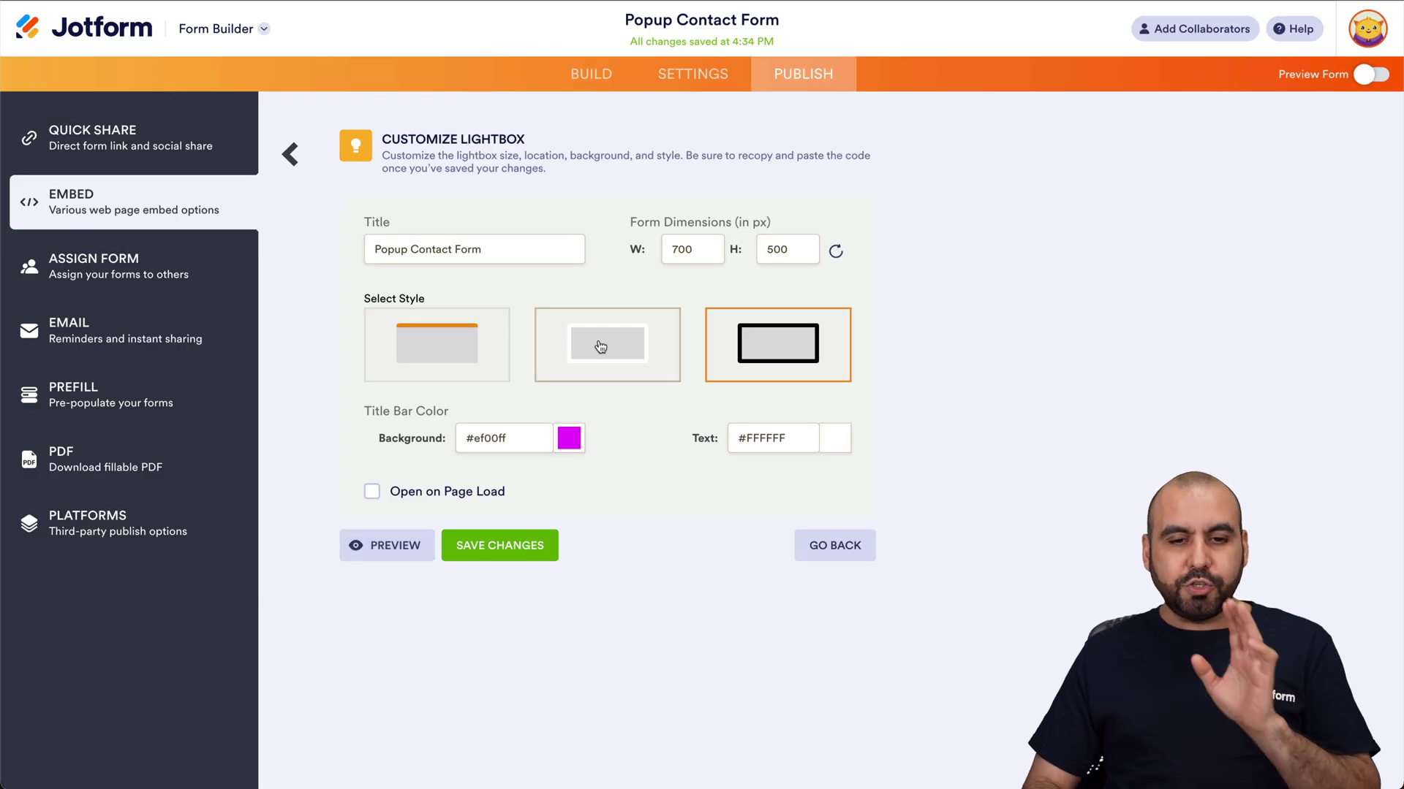
left_click(600, 346)
triple_click(420, 243)
type("CONTACT")
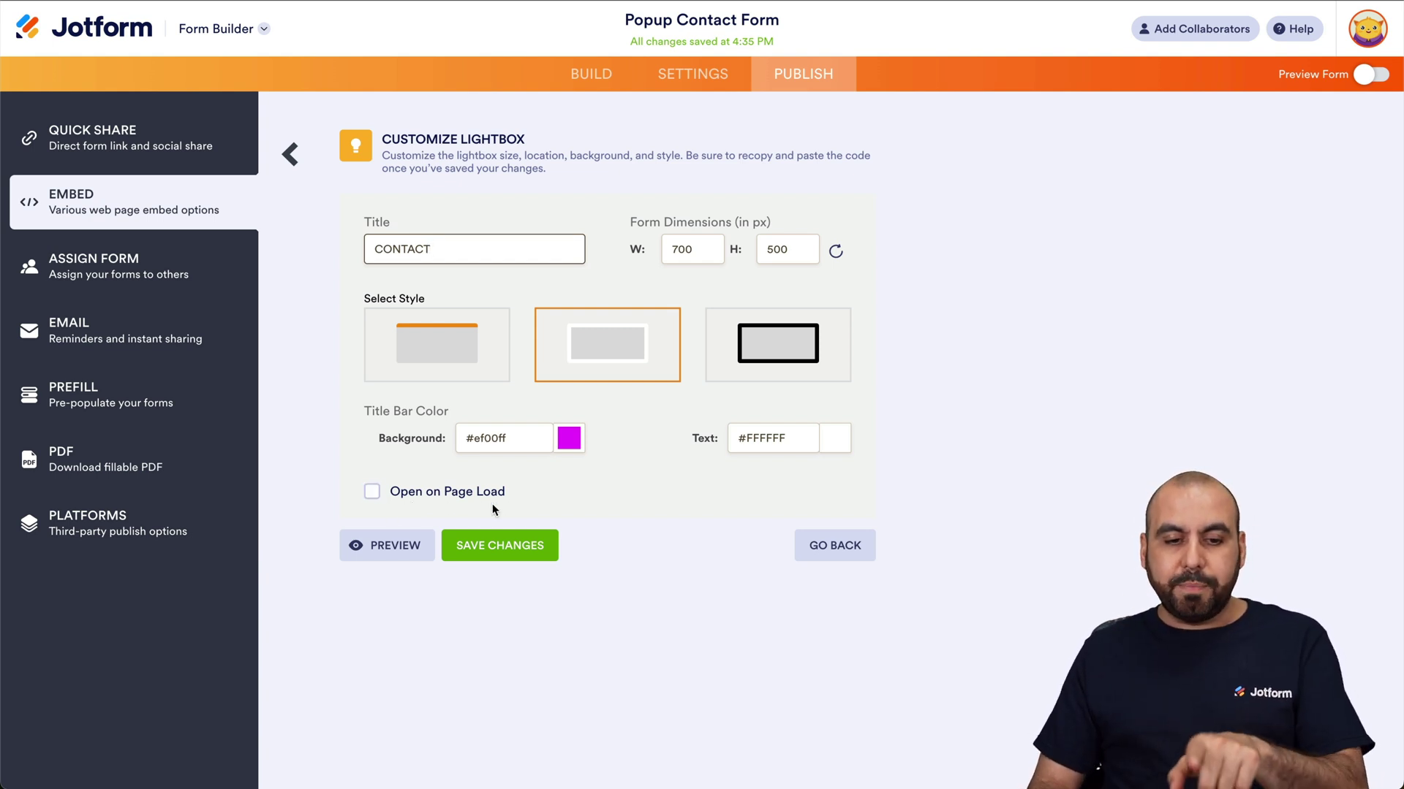
left_click(507, 544)
Copy the updated lightbox code and paste it over the old script in Brizy's embed block
left_click(808, 378)
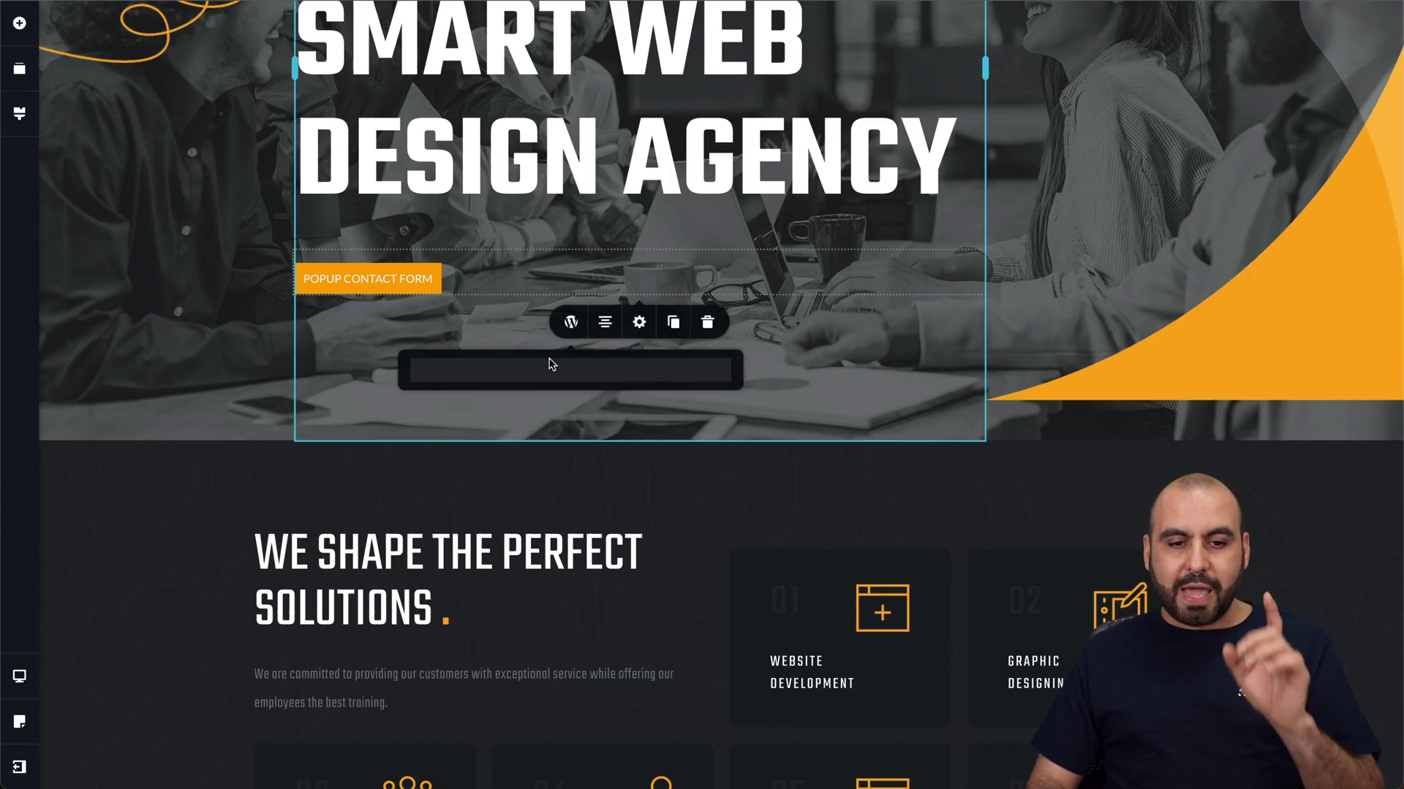
left_click(629, 362)
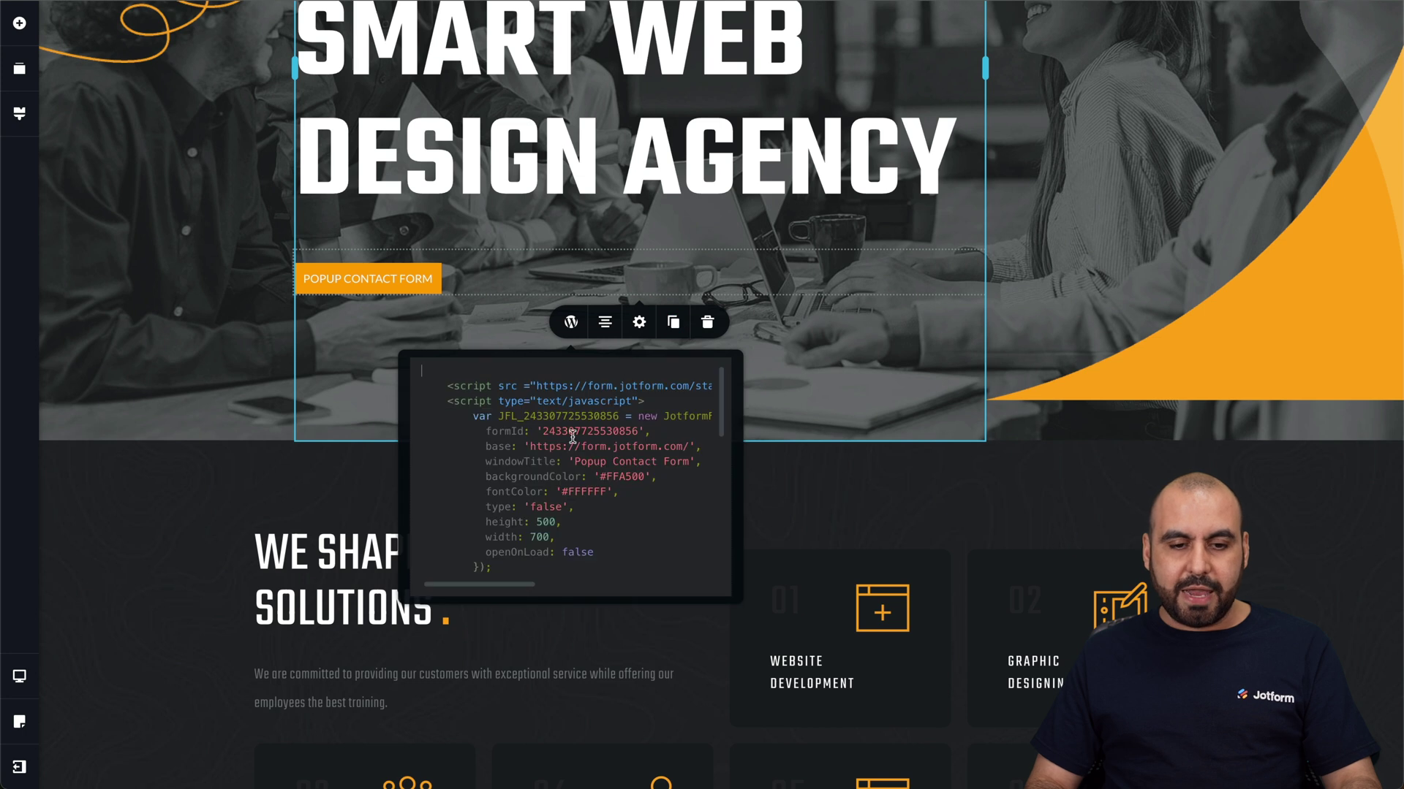
key("ctrl+a")
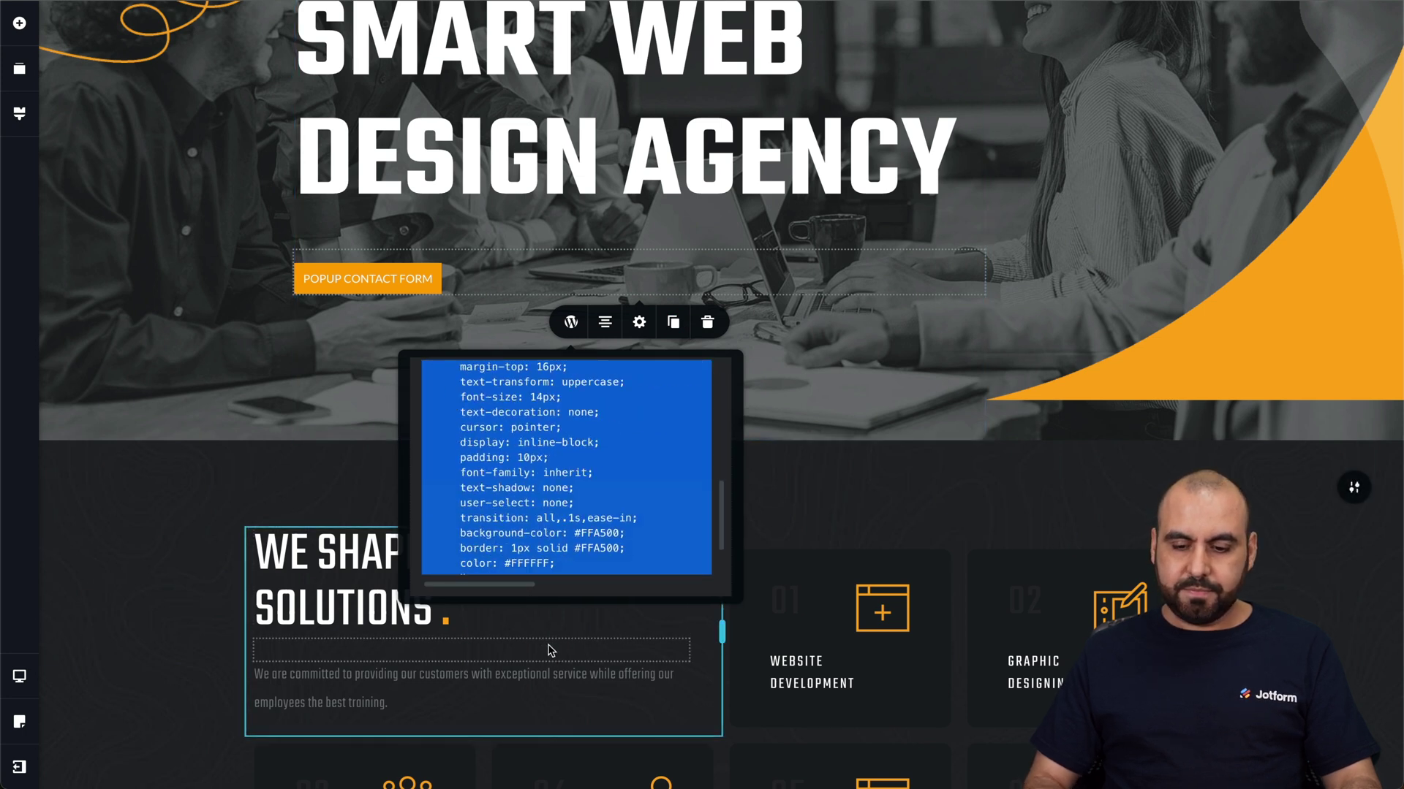
key("BackSpace")
key("ctrl+v")
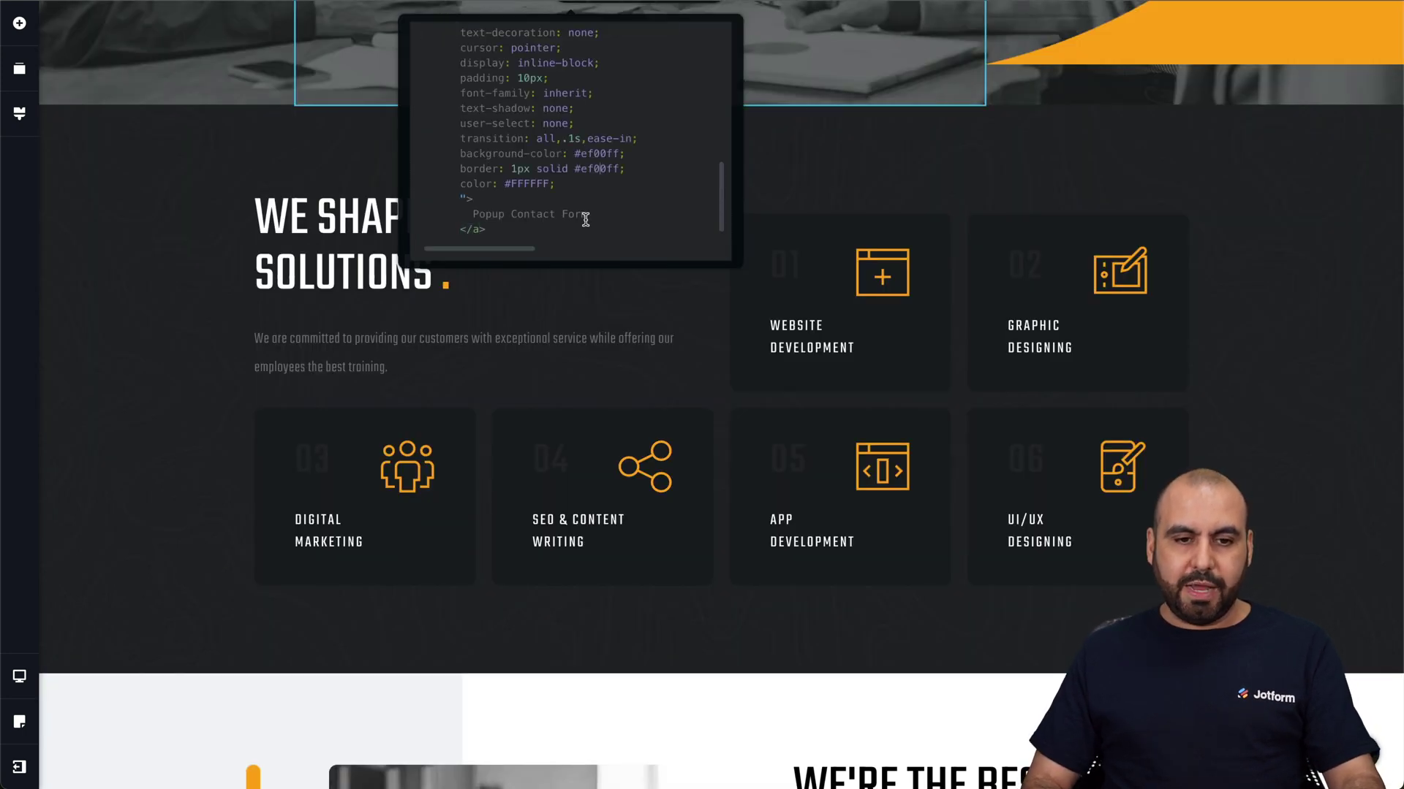
left_click(517, 282)
Reopen the popup button's embed code to verify the new lightbox script
scroll(451, 486, "up", 8)
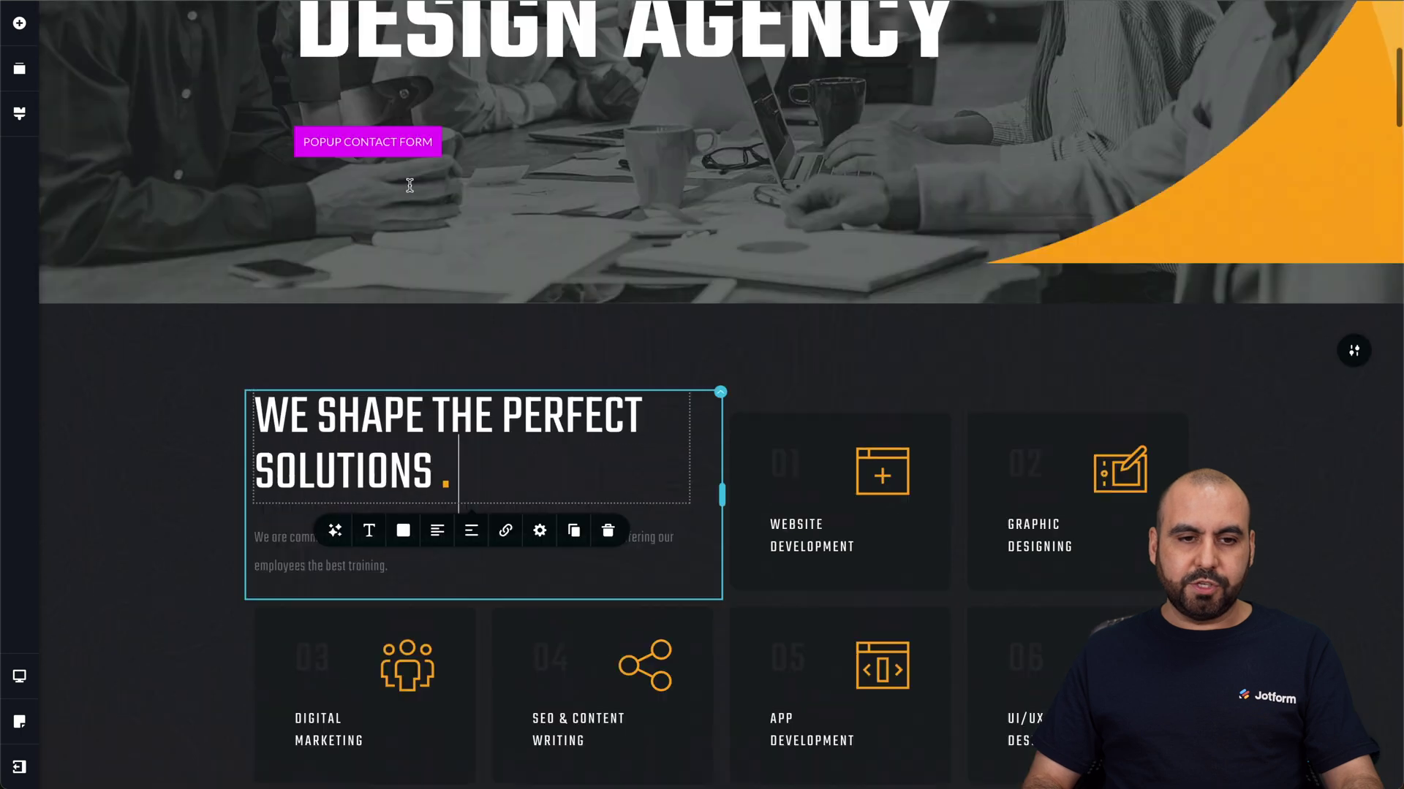
left_click(391, 590)
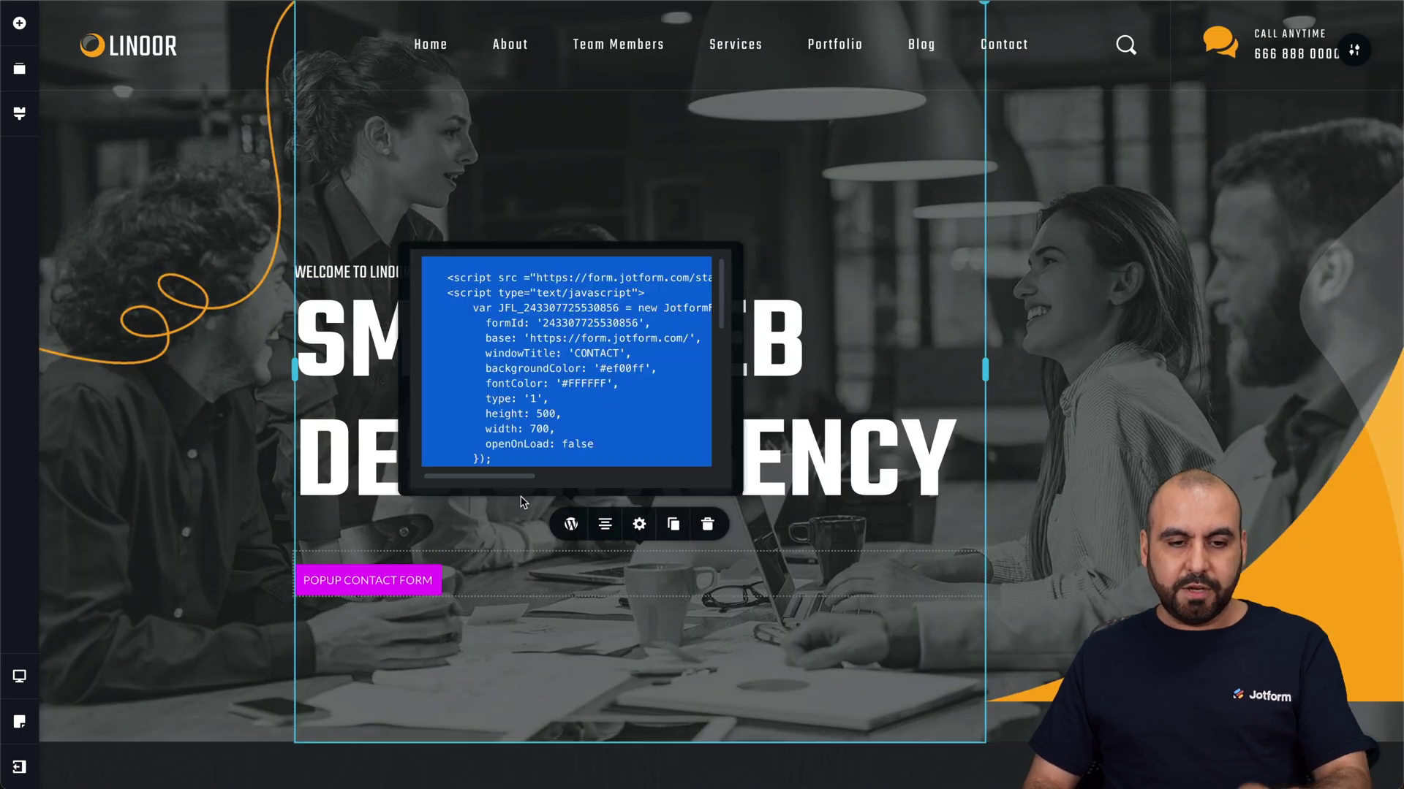
left_click(512, 343)
key("Escape")
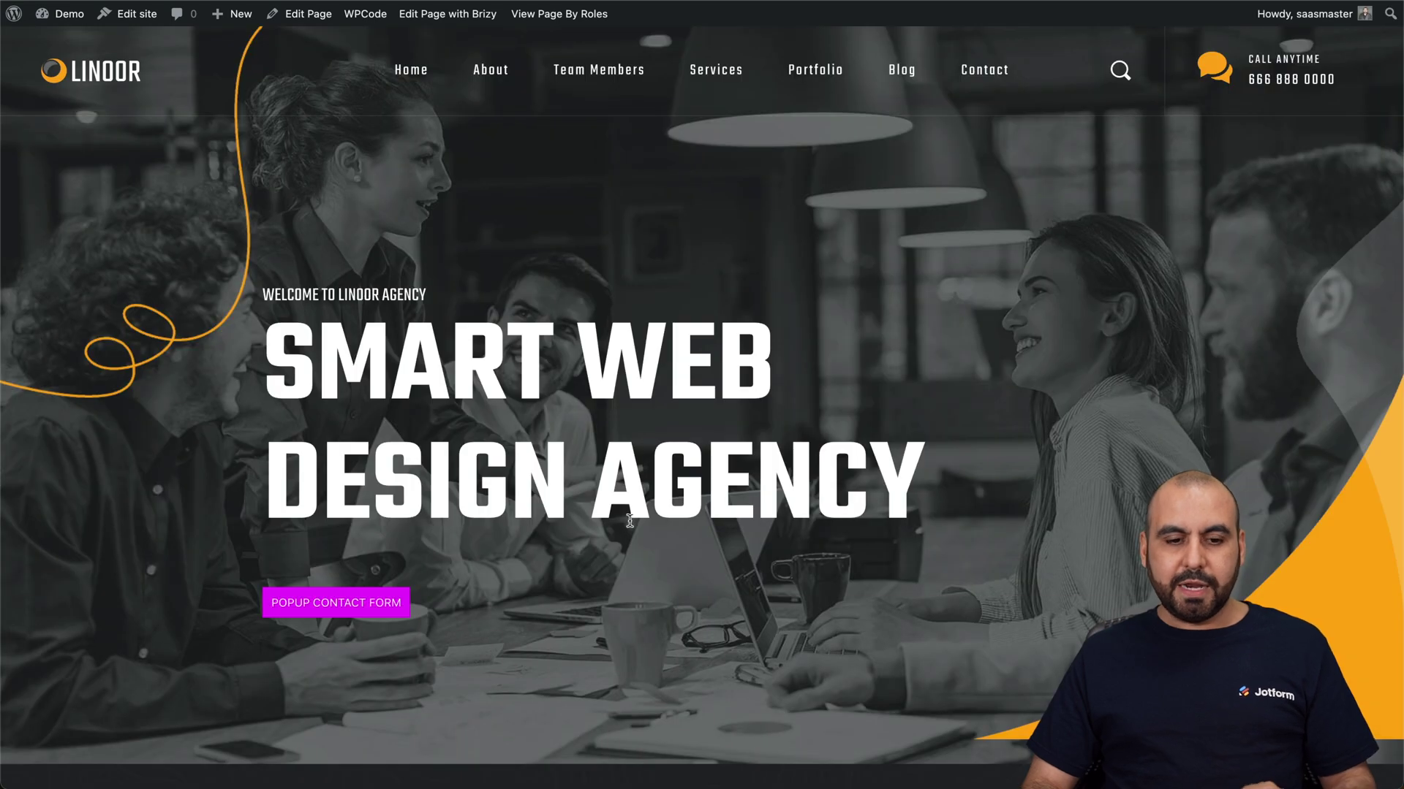
left_click(342, 611)
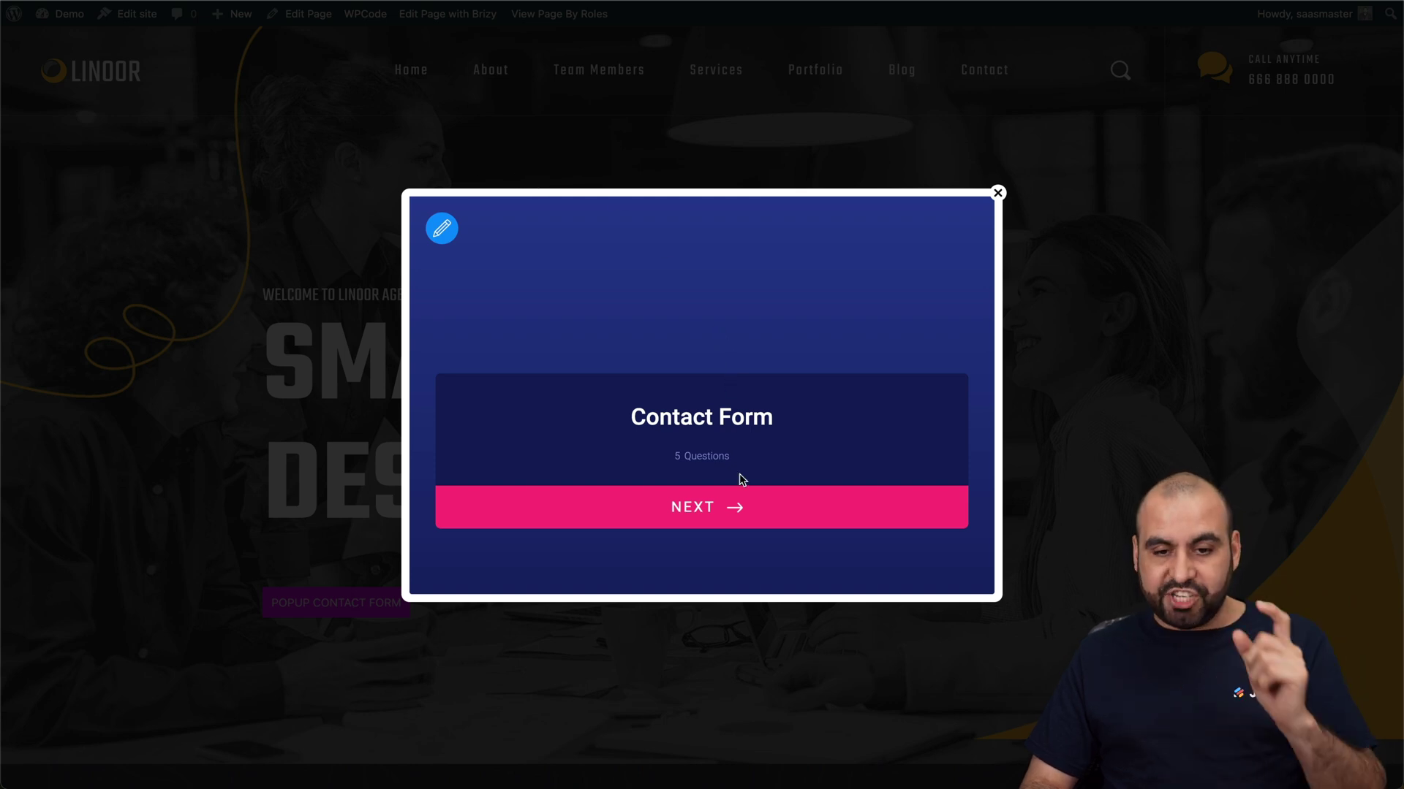
left_click(727, 524)
left_click(997, 193)
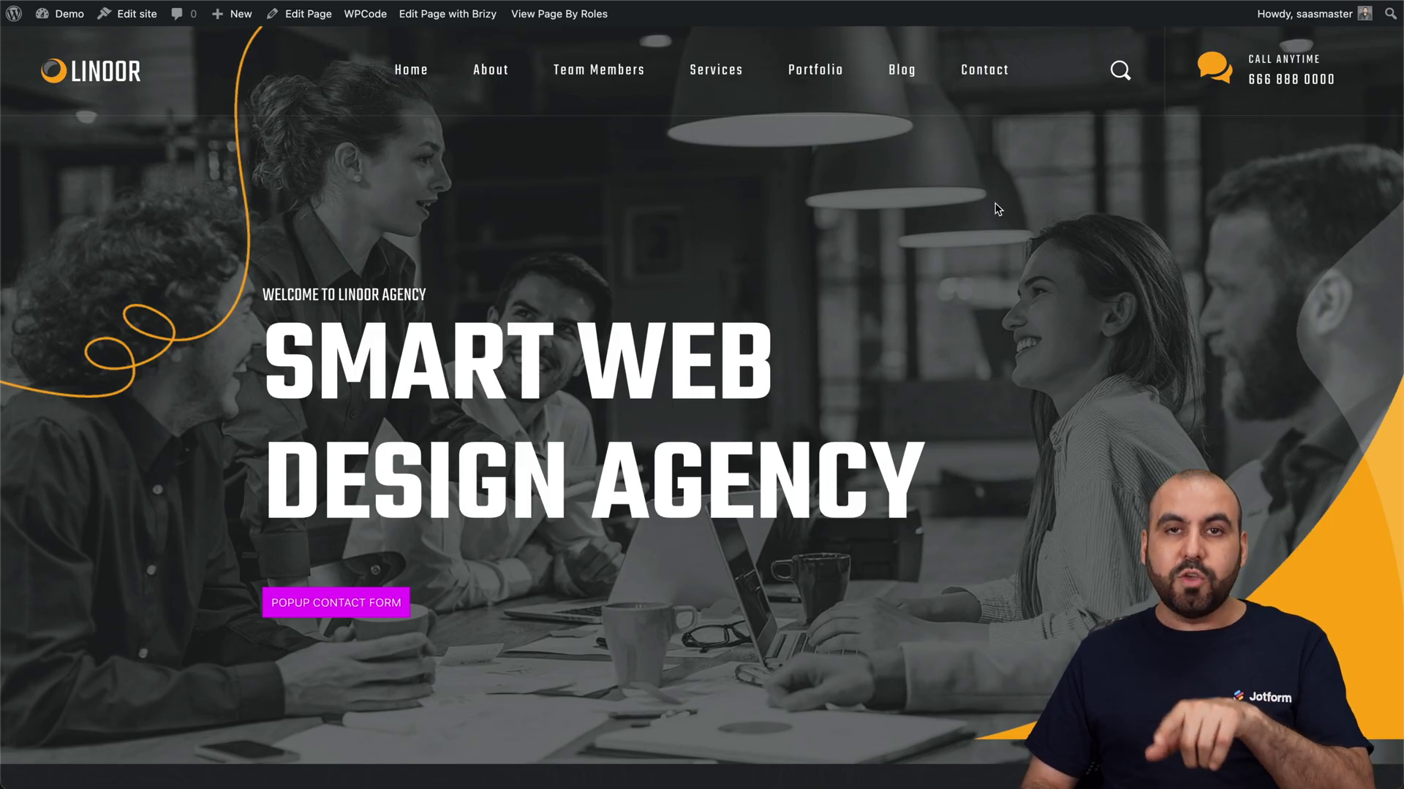
left_click(395, 607)
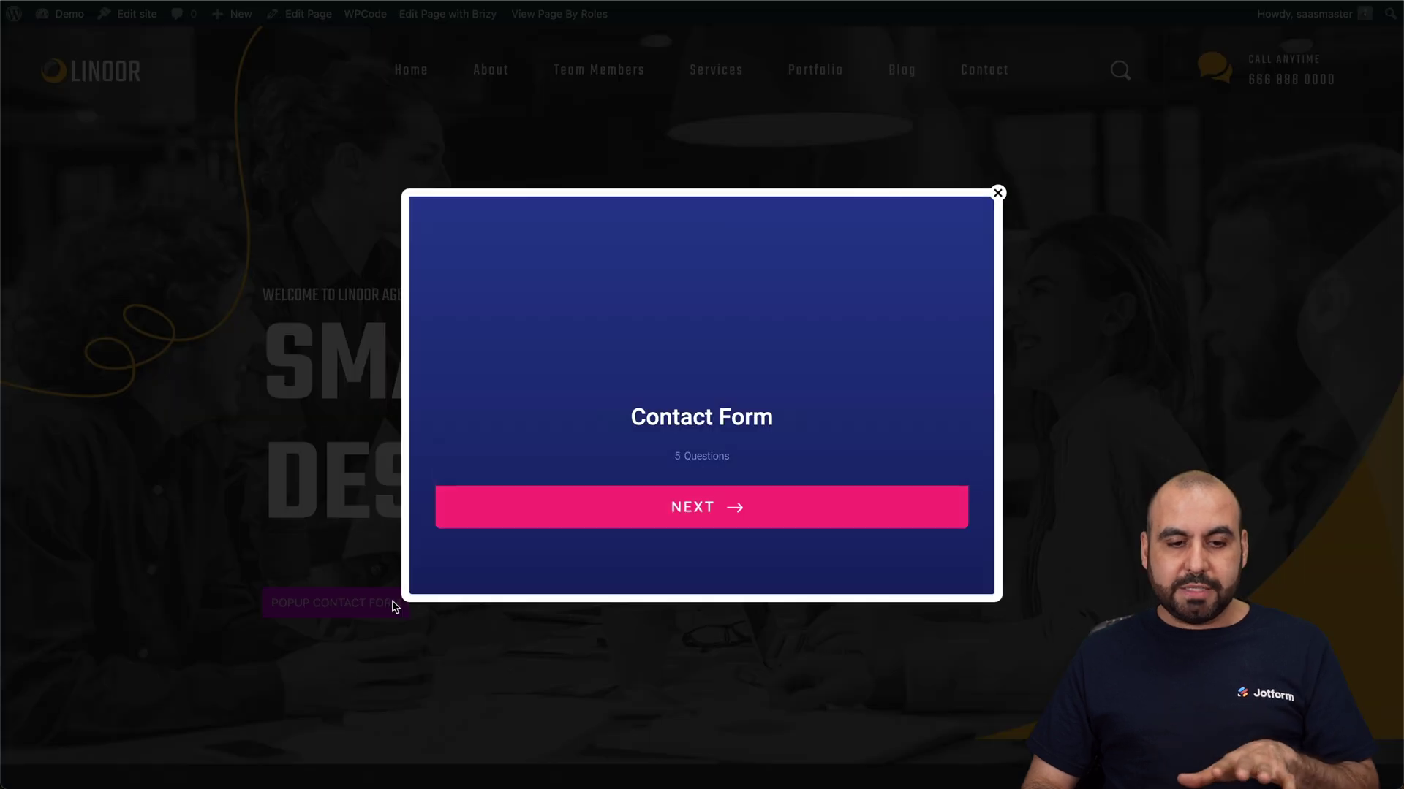
left_click(998, 192)
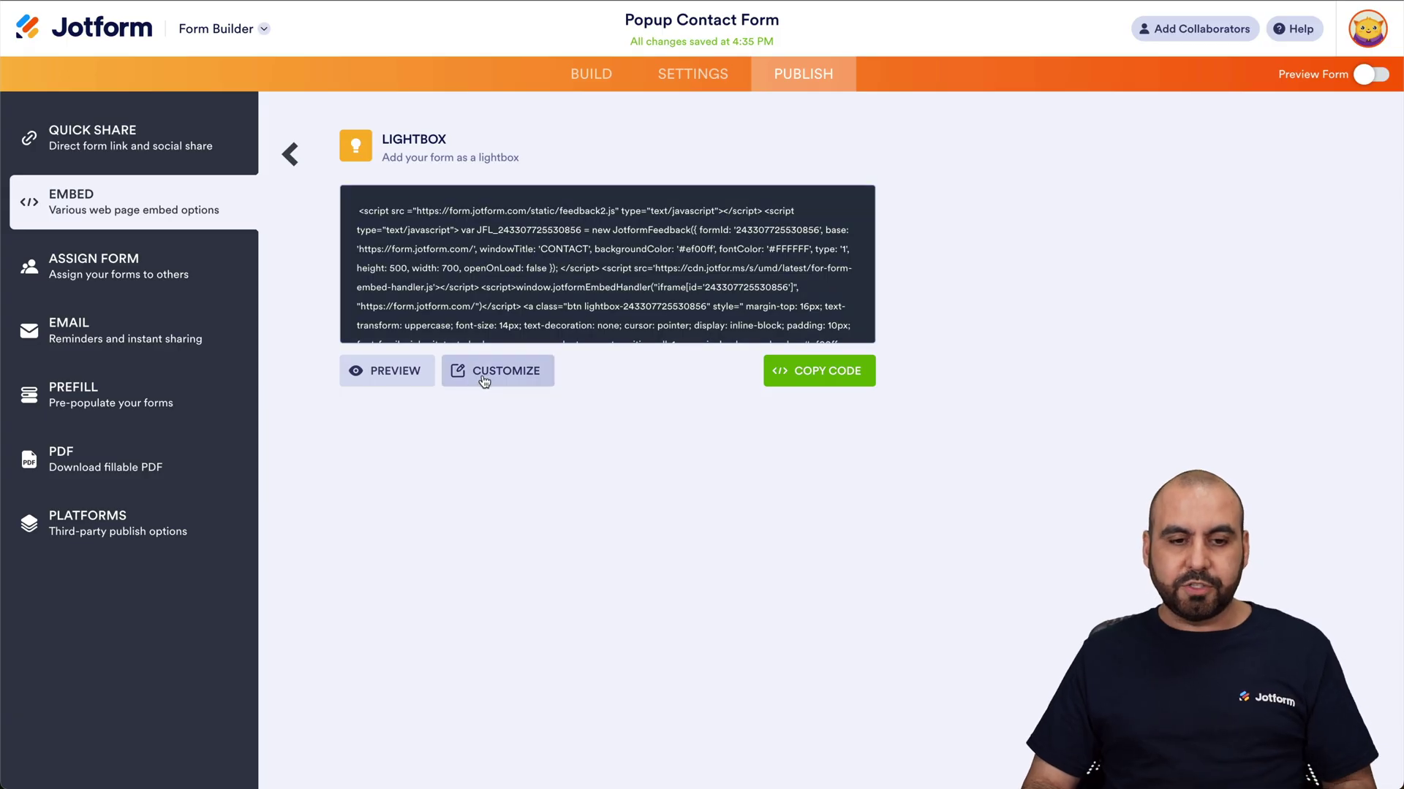
Save the lightbox with Open on Page Load enabled and copy its embed code
left_click(496, 371)
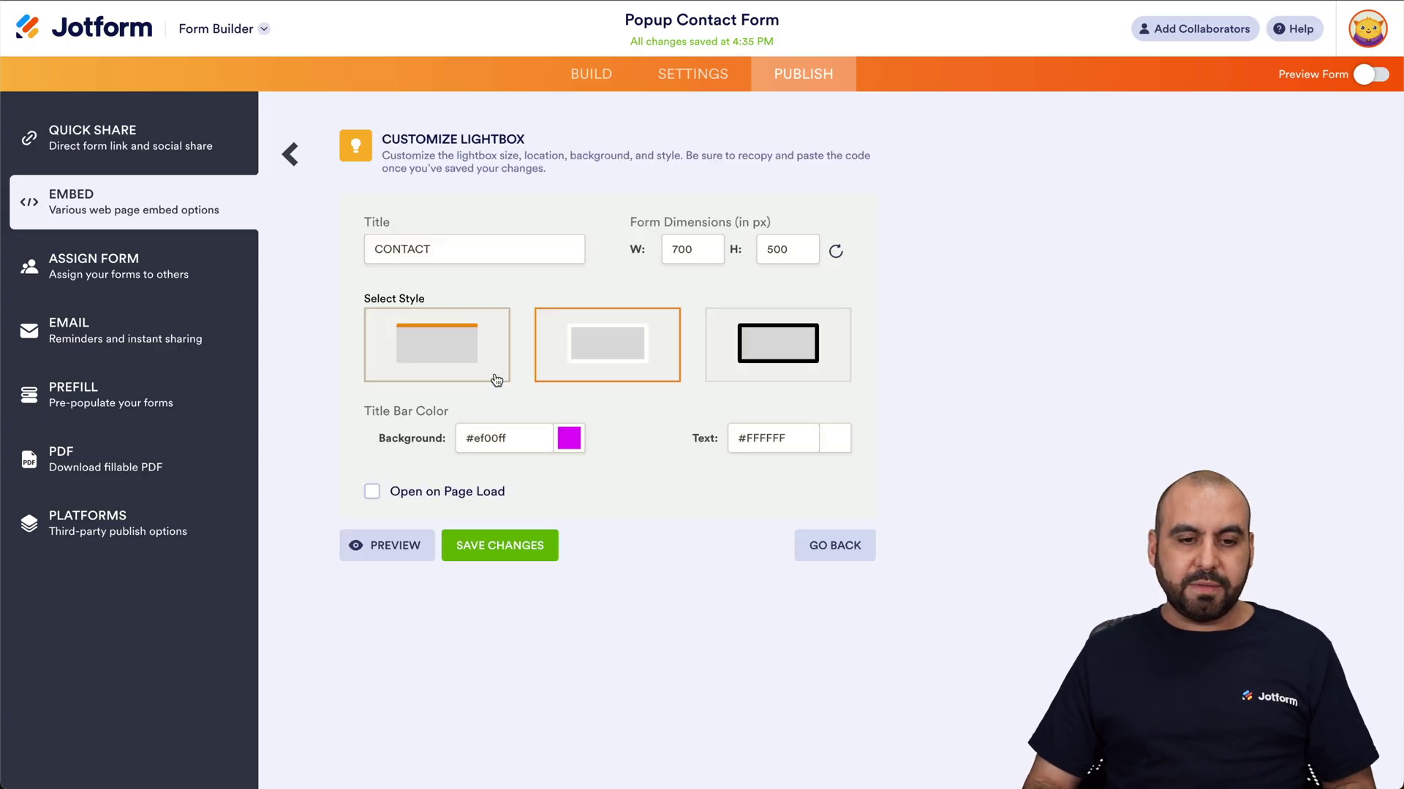
left_click(476, 554)
left_click(818, 359)
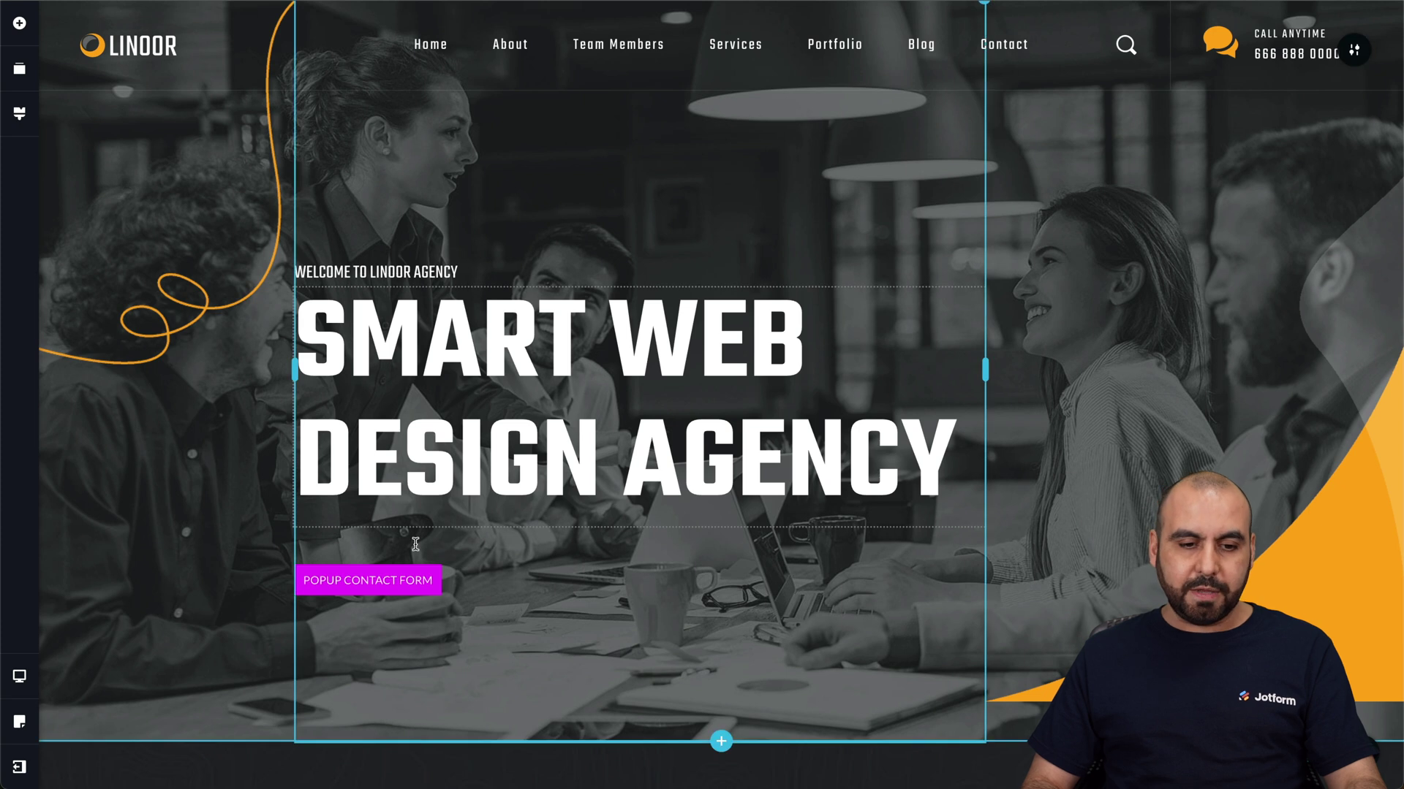
Paste the page-load lightbox code over the old script in the hero's embed element
left_click(401, 571)
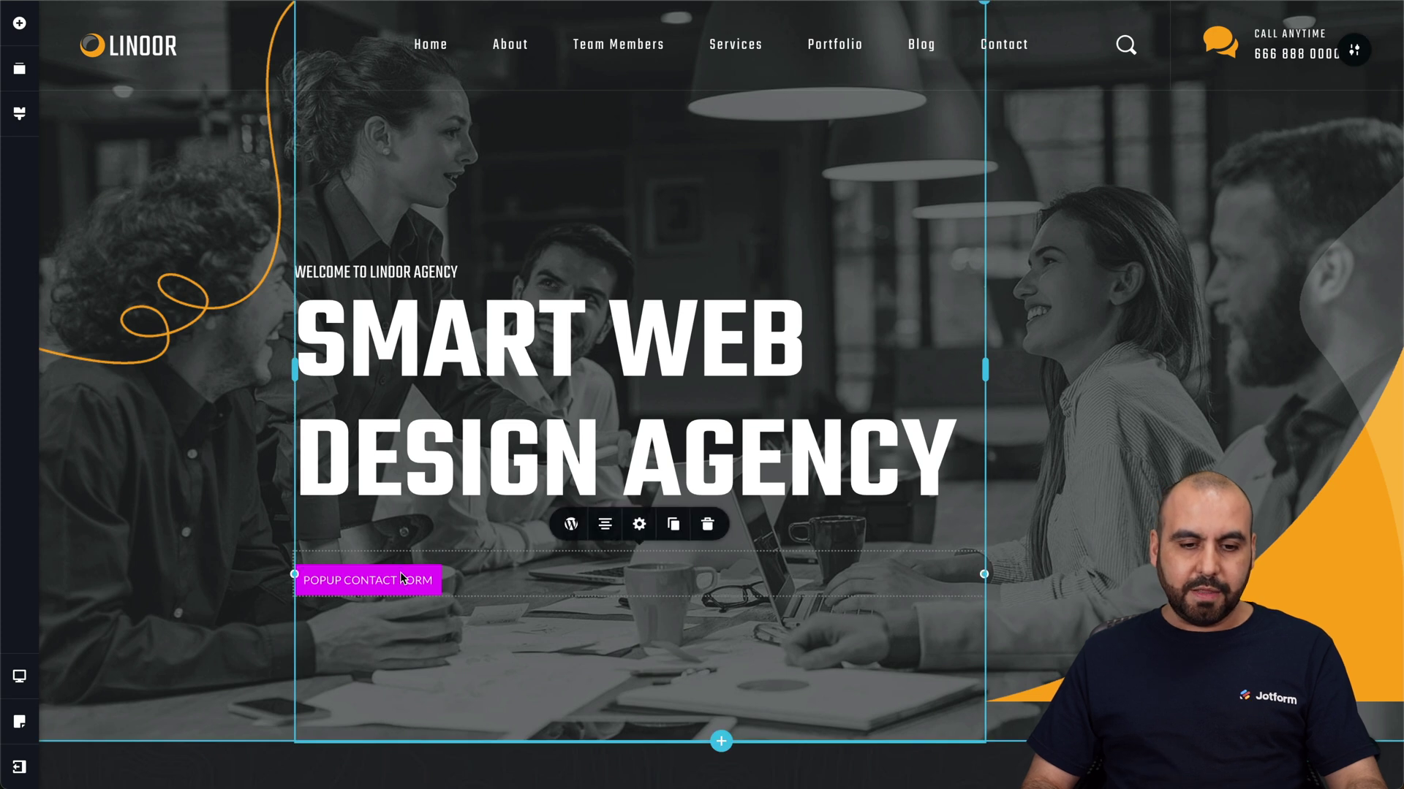
left_click(576, 523)
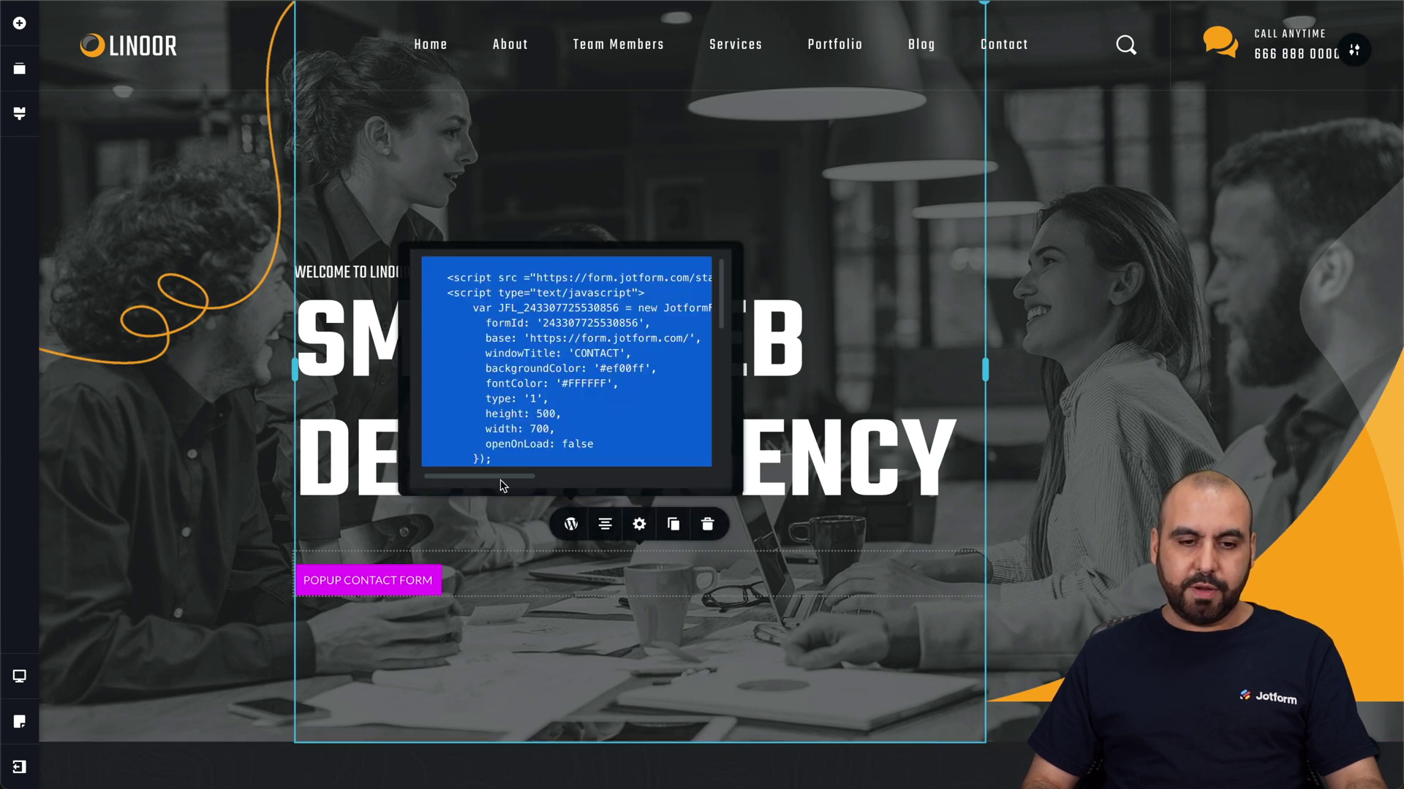
key("ctrl+v")
left_click_drag(451, 262, 551, 560)
left_click_drag(479, 476, 610, 475)
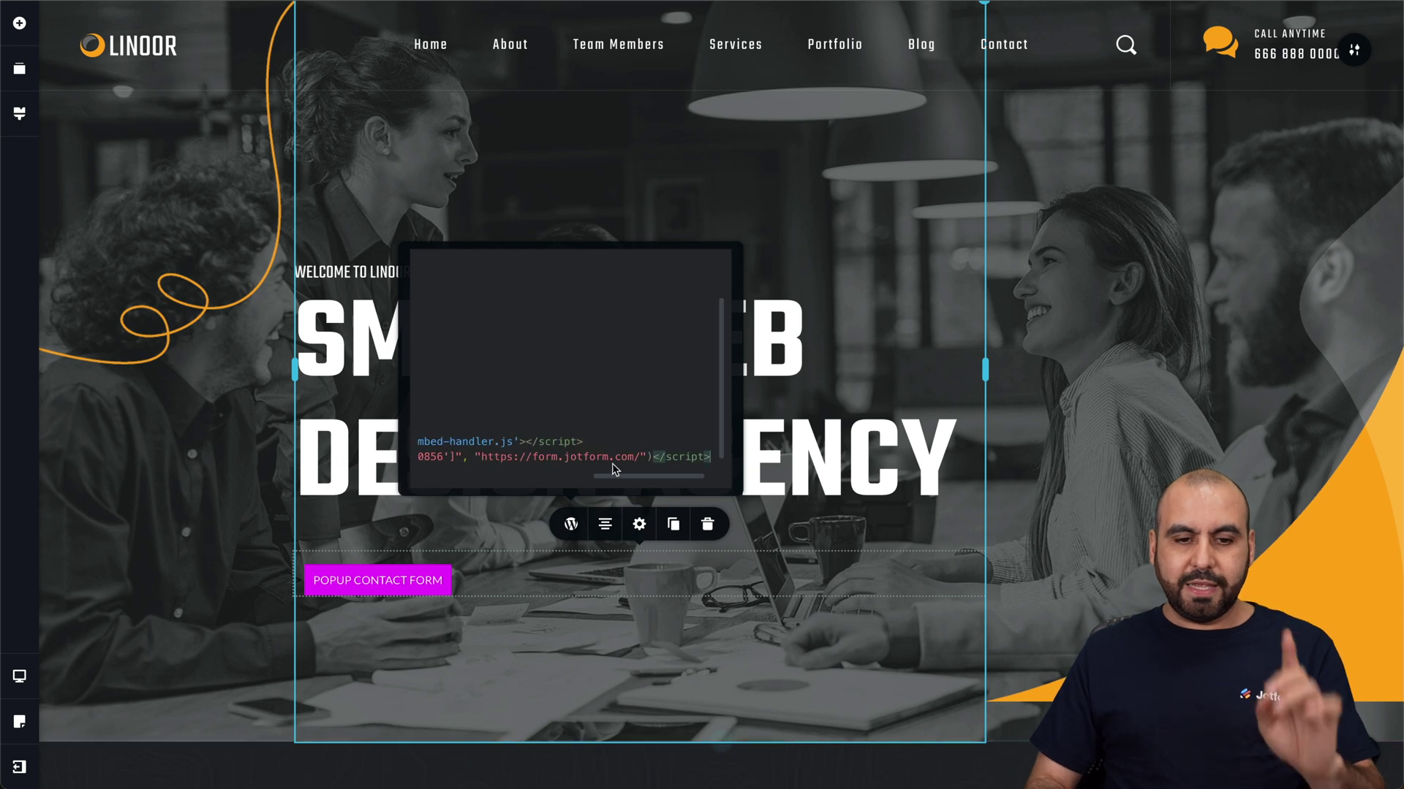
left_click(570, 523)
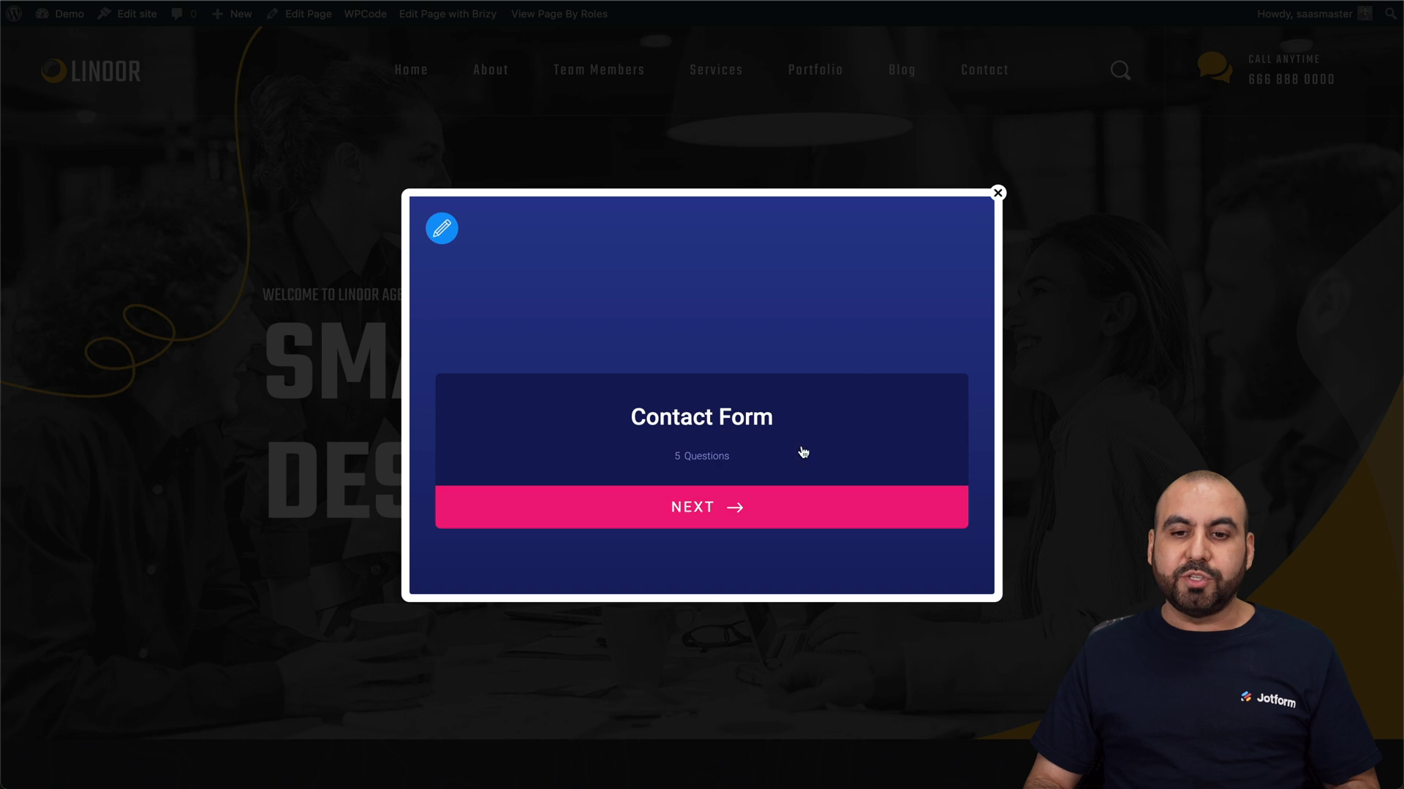
Close the auto-opened Contact Form popup and scroll through the live Home page
left_click(997, 194)
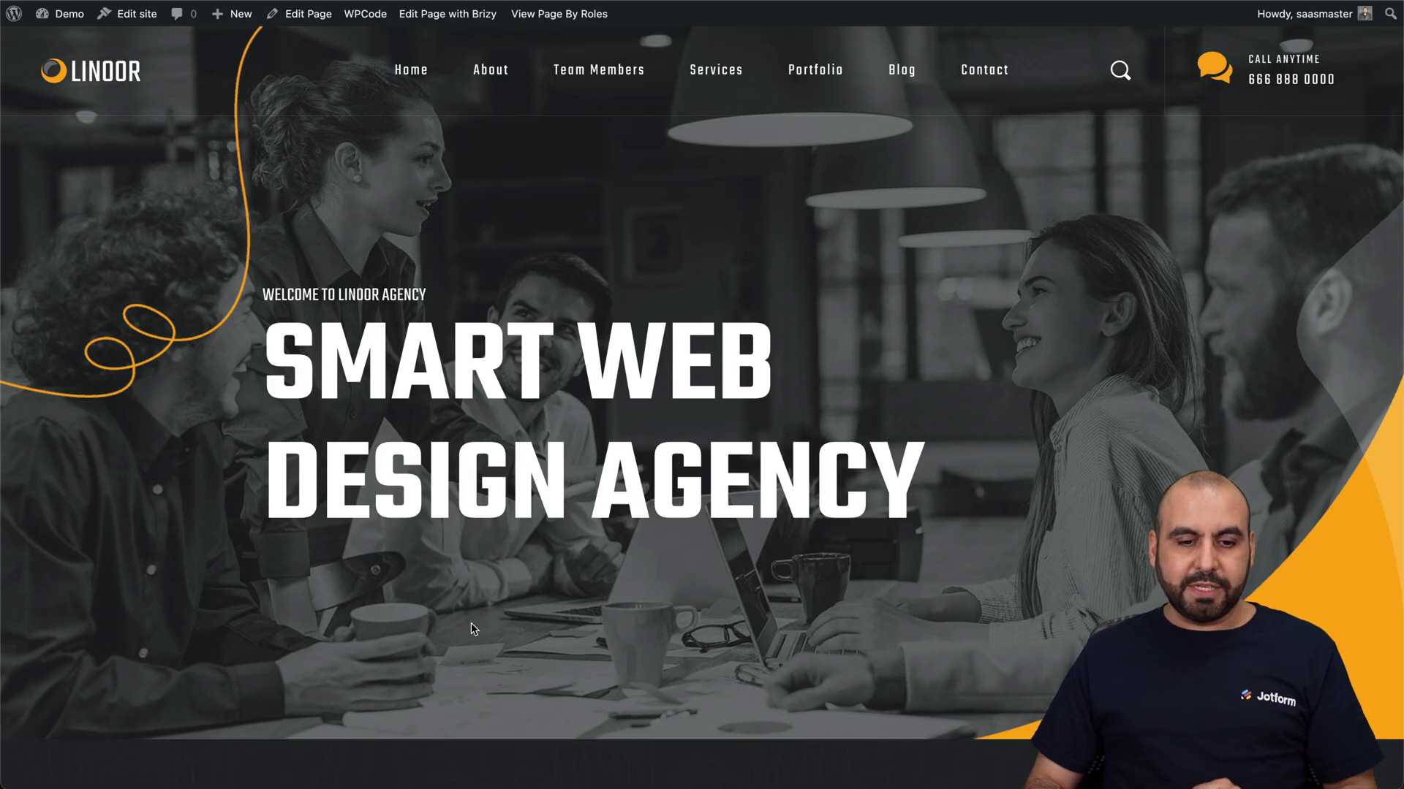
scroll(471, 623, "down", 2)
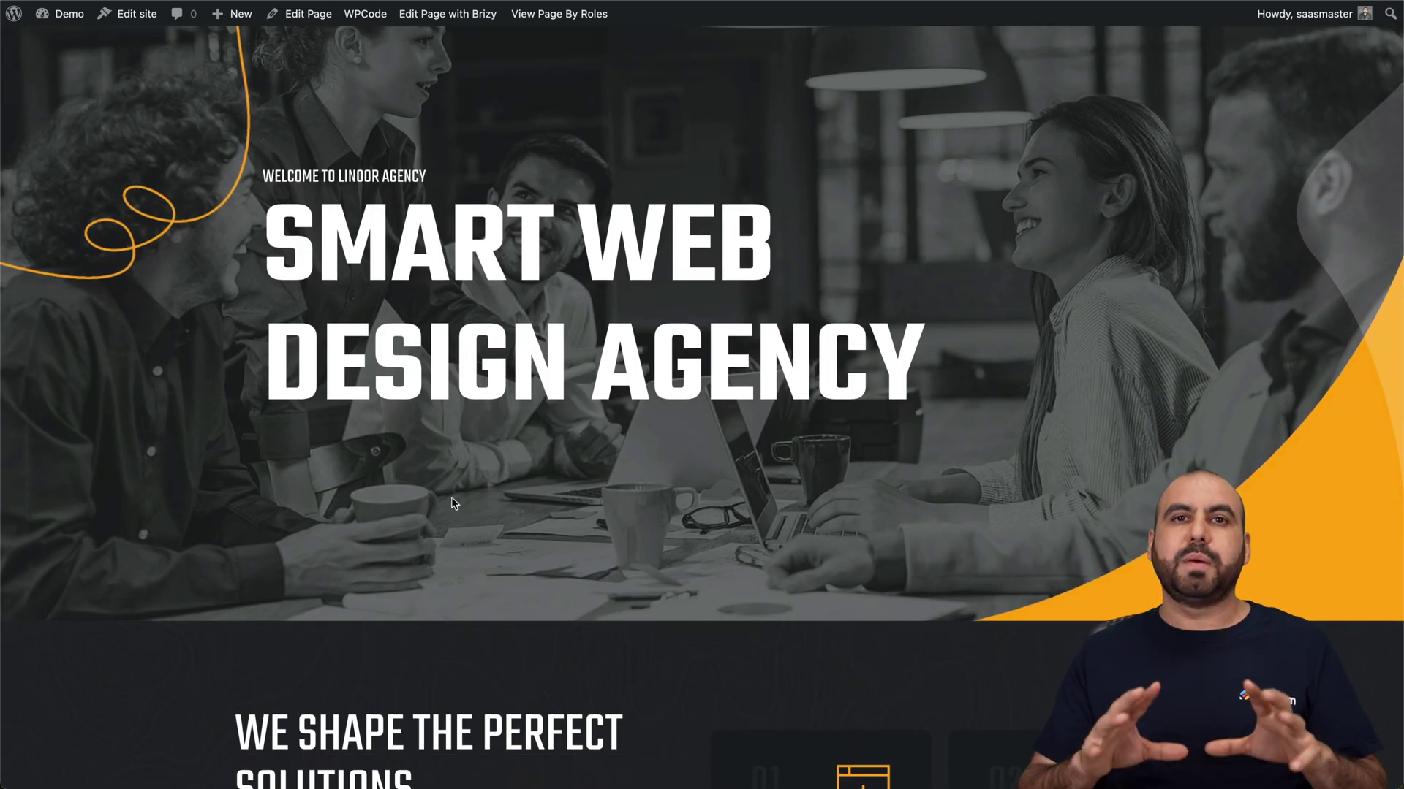
scroll(453, 503, "up", 2)
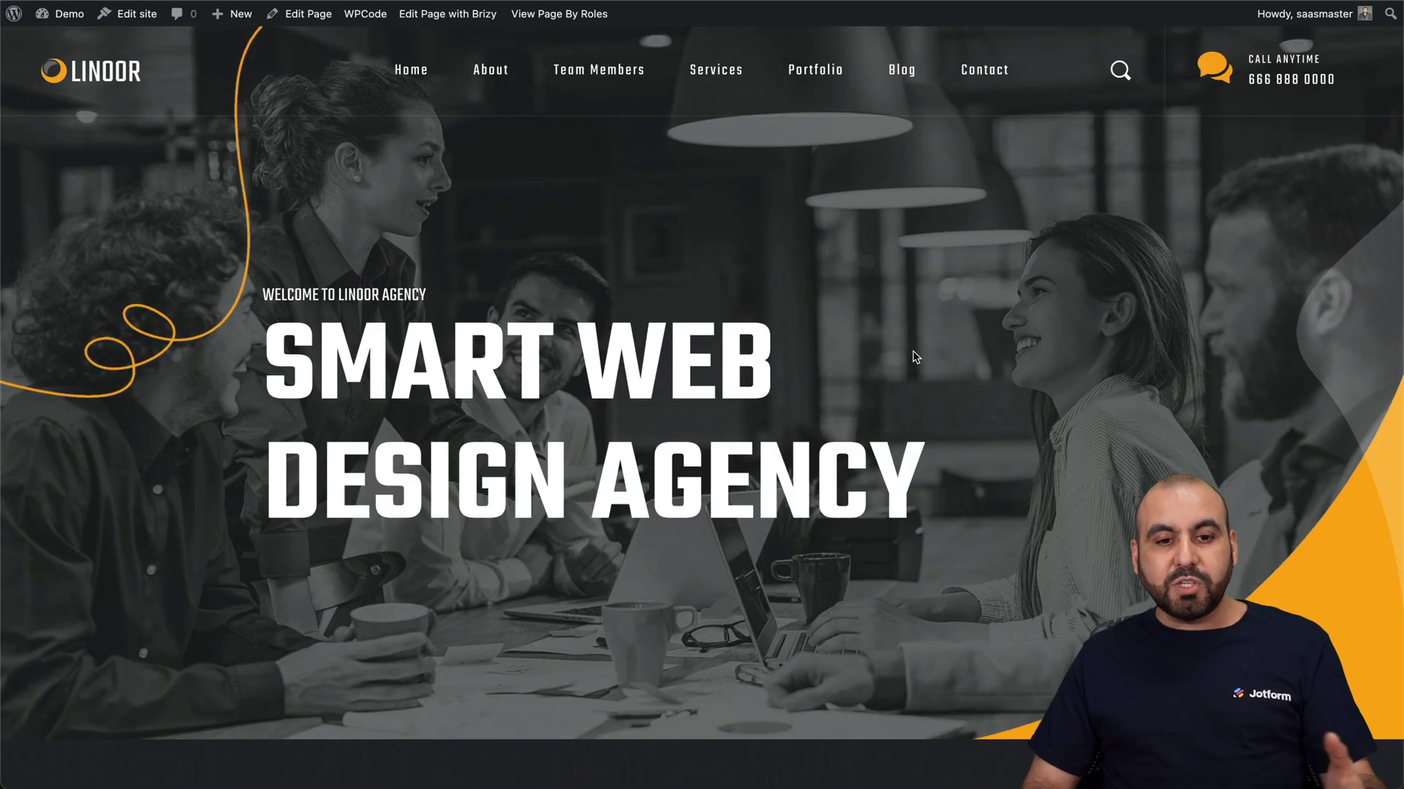
scroll(915, 357, "down", 10)
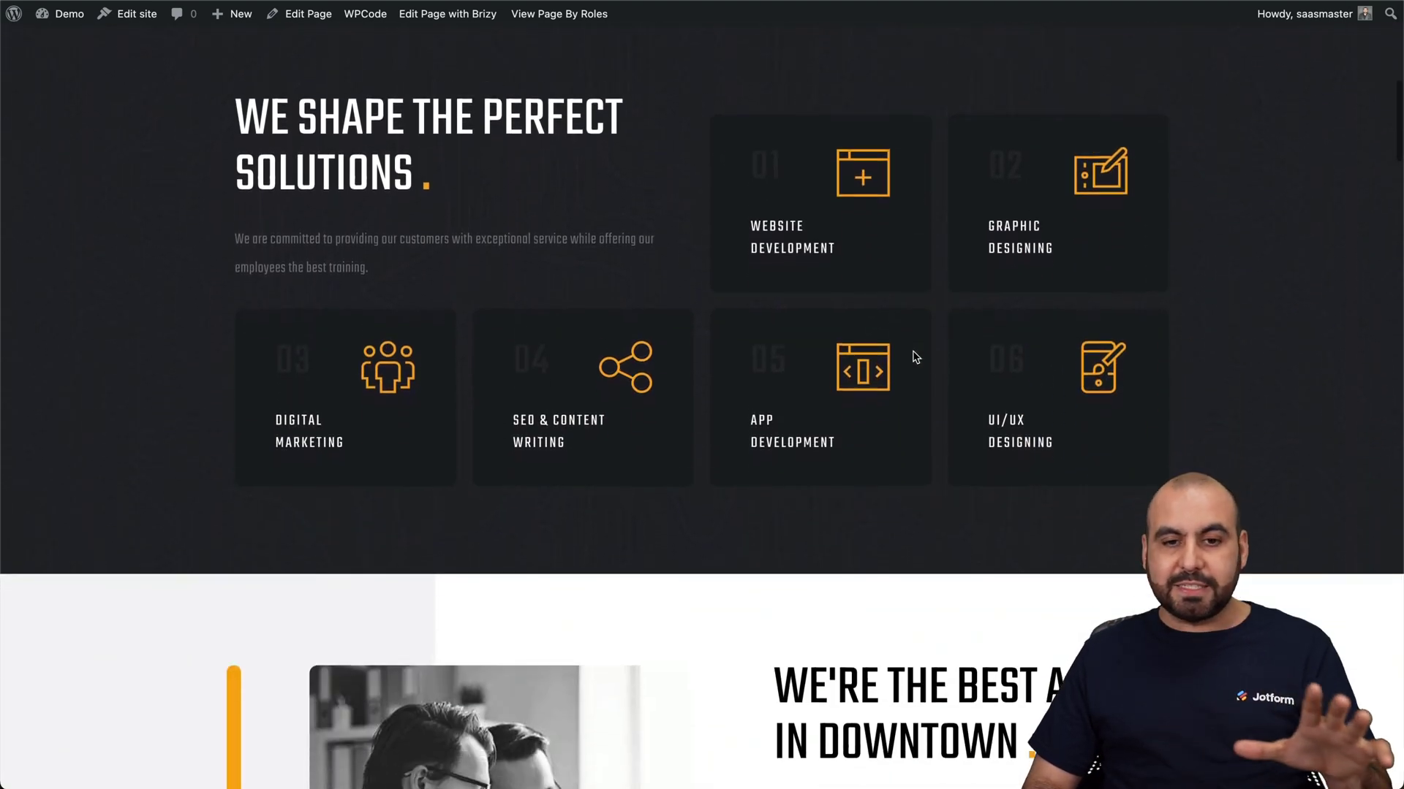
scroll(654, 418, "up", 9)
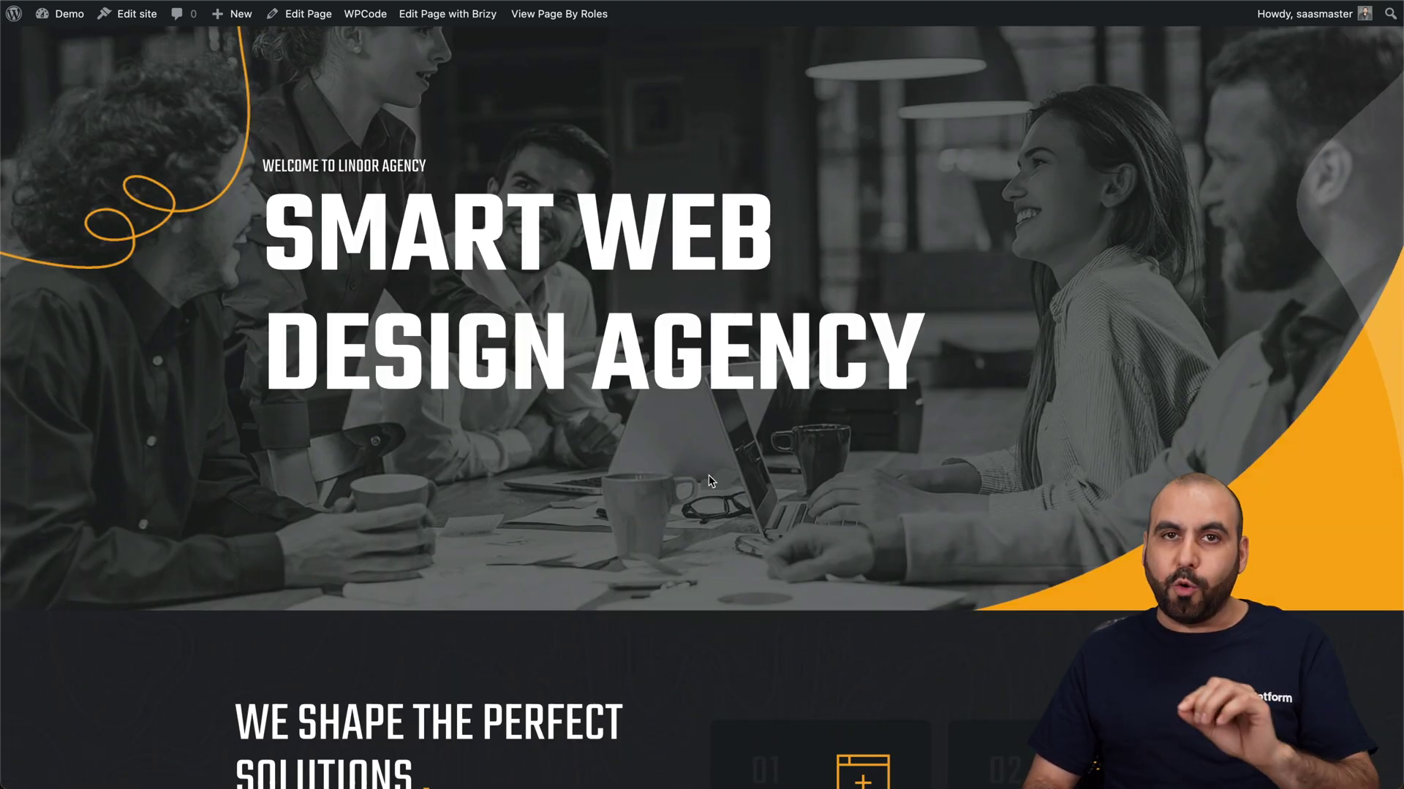